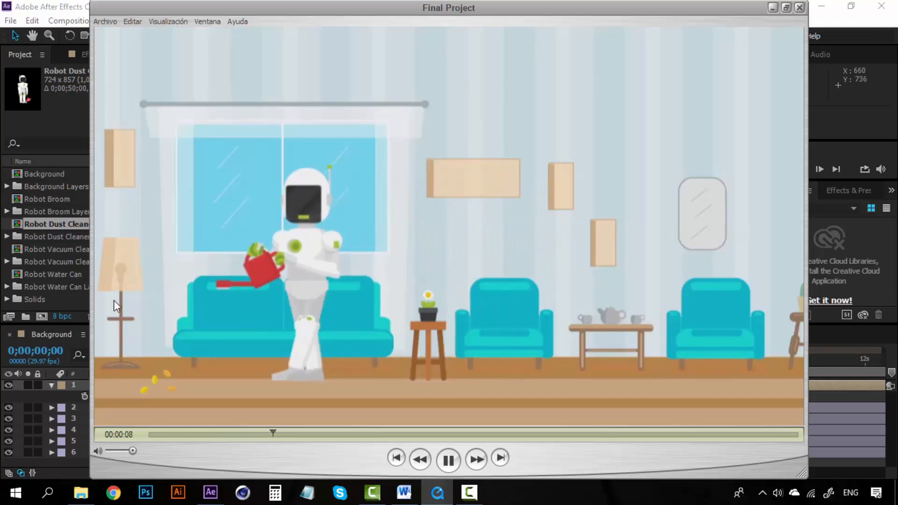
Pause the Final Project reference video, rewind it to the start and return to After Effects
click(449, 467)
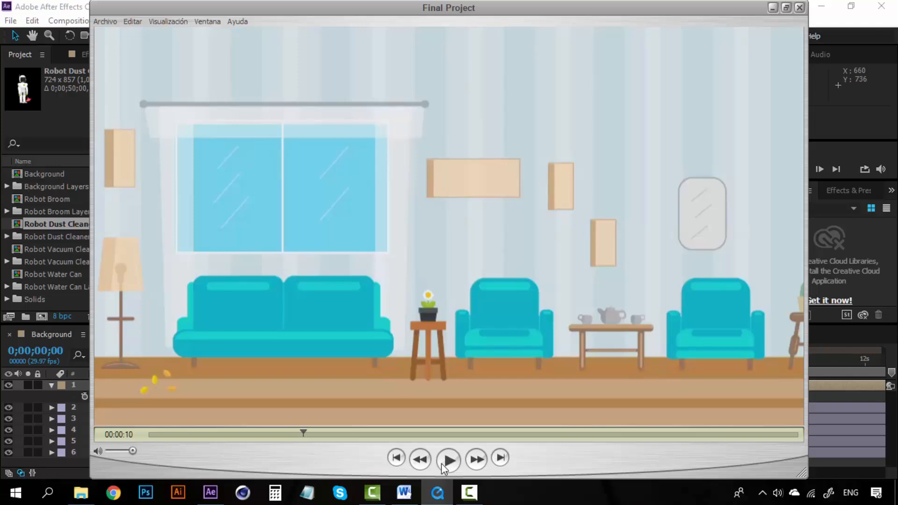
drag(304, 434, 139, 433)
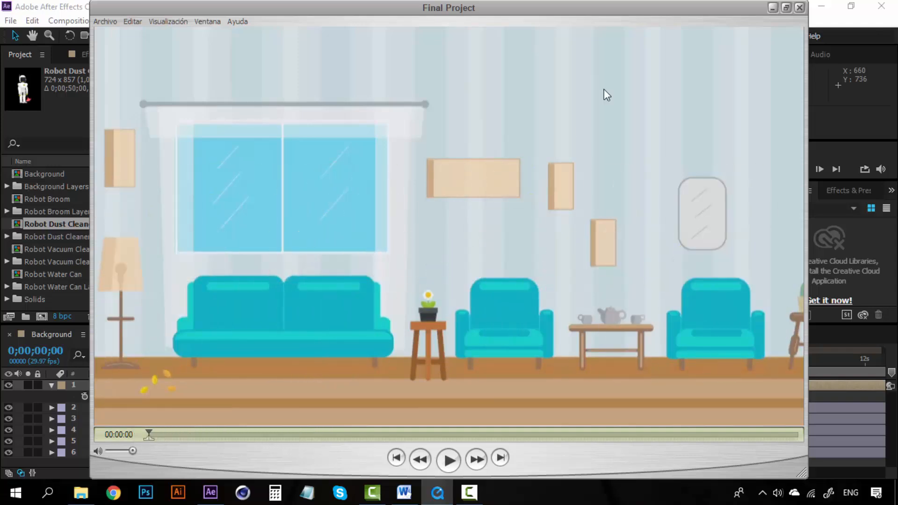
click(773, 8)
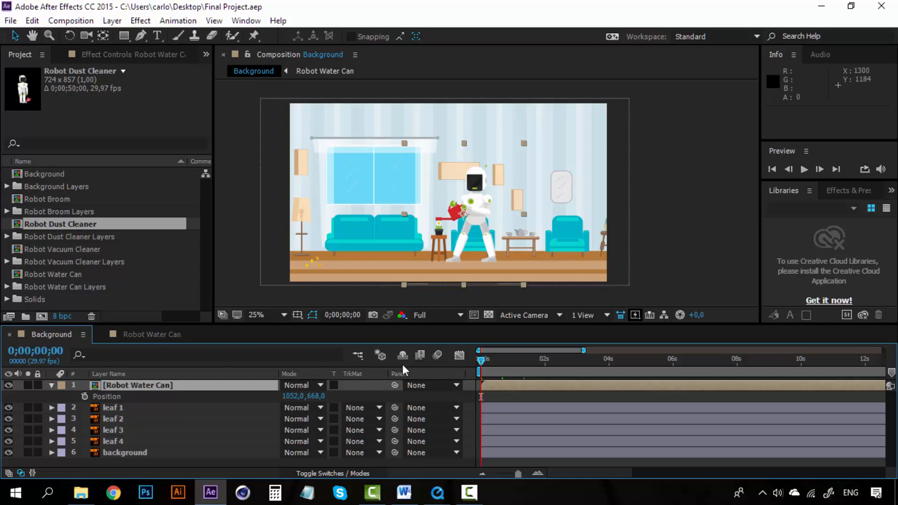
Preview the Background composition from the start
click(173, 334)
click(55, 338)
key(space)
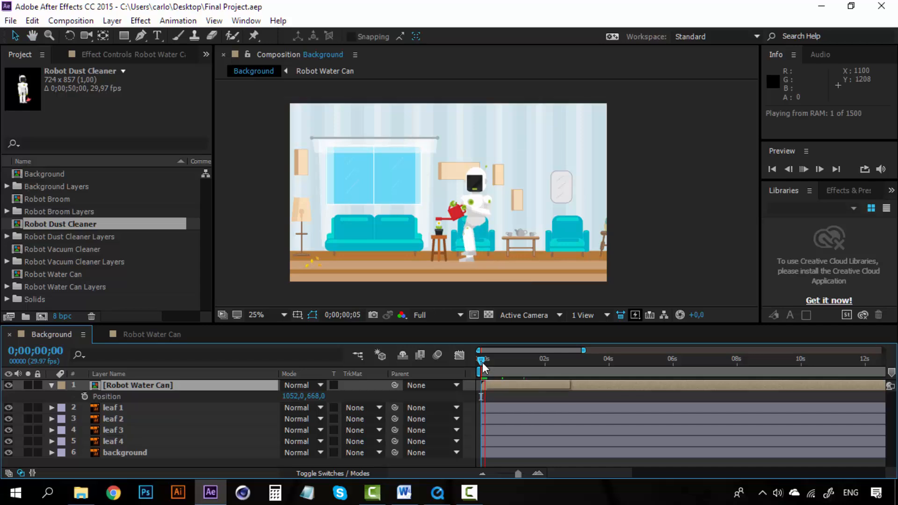
key(space)
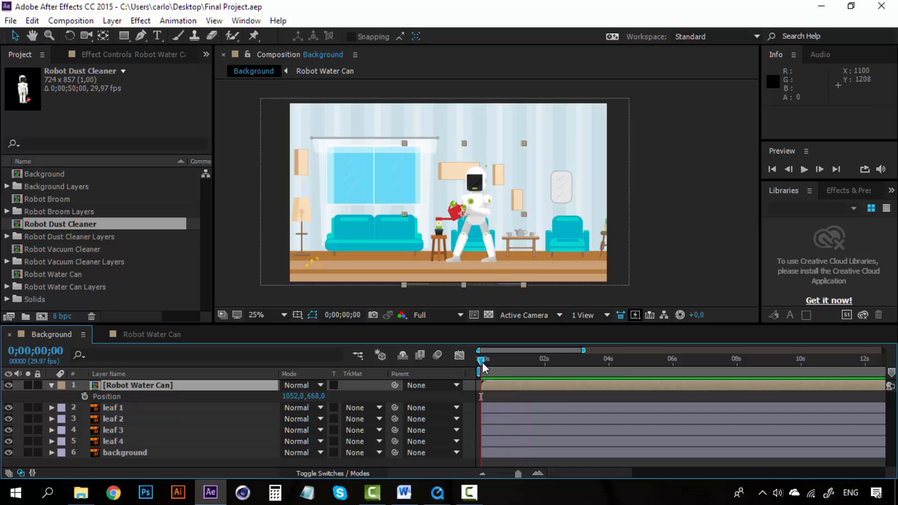
Set the preview resolution of the Background composition to Half
scroll(500, 214, up, 2)
drag(500, 215, 461, 154)
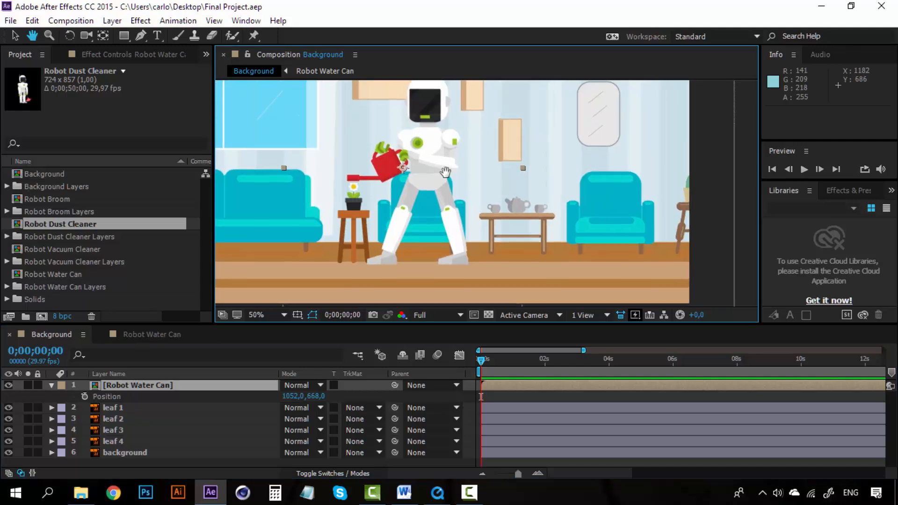
click(447, 316)
click(448, 380)
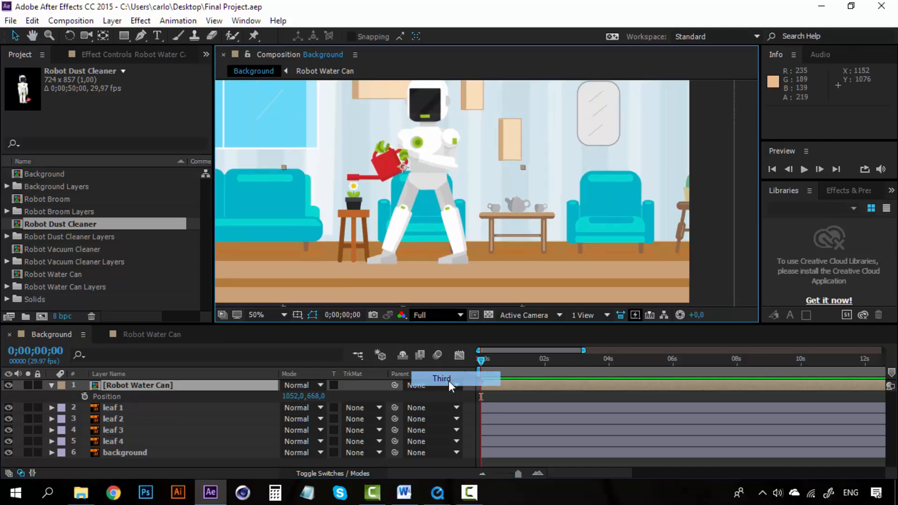
click(454, 316)
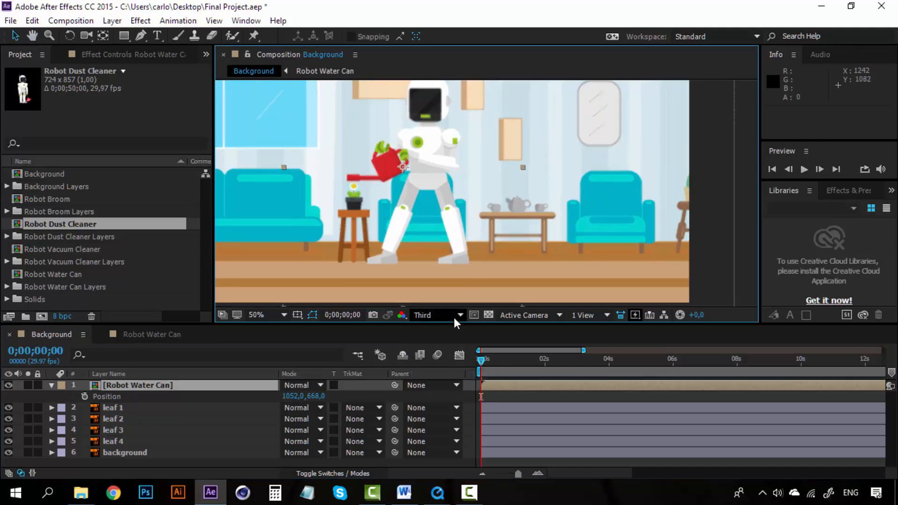
click(449, 364)
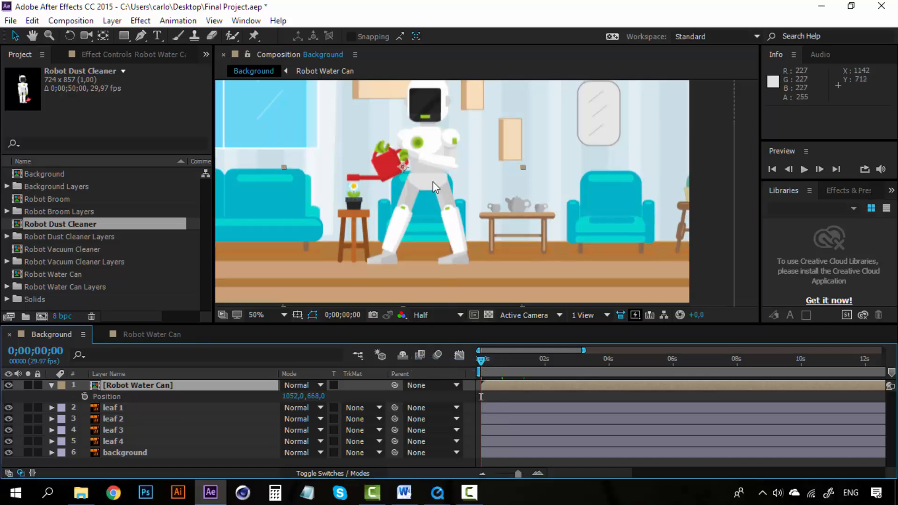
scroll(436, 187, down, 2)
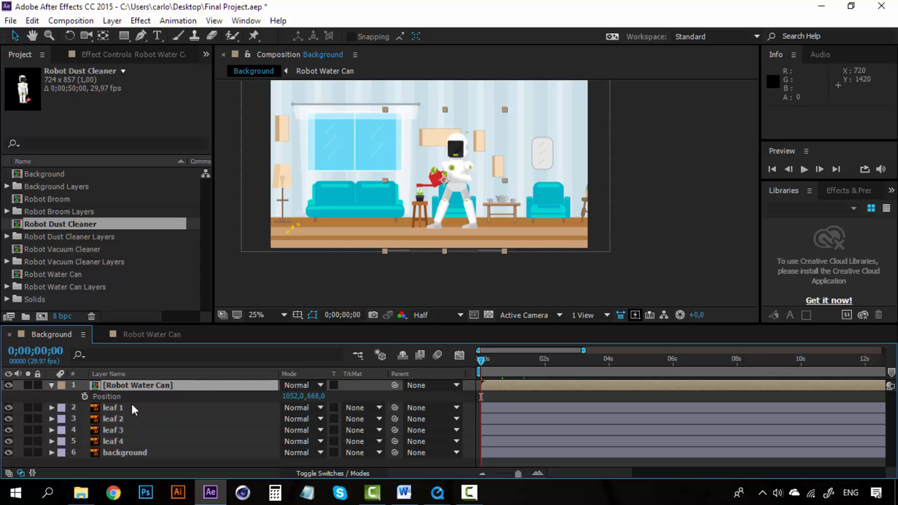
Enable Position keyframing on the Robot Water Can layer, with the first keyframe at 0;00;00;00
click(112, 396)
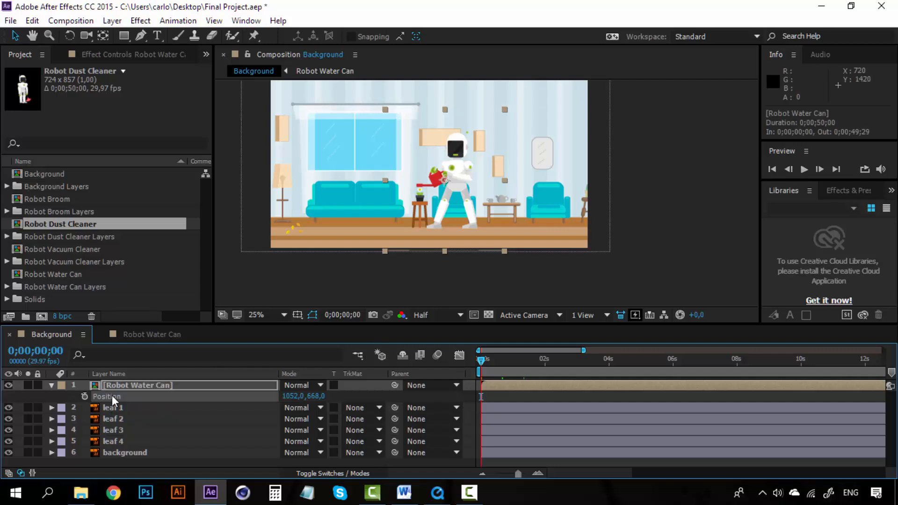
click(159, 388)
click(157, 404)
click(155, 384)
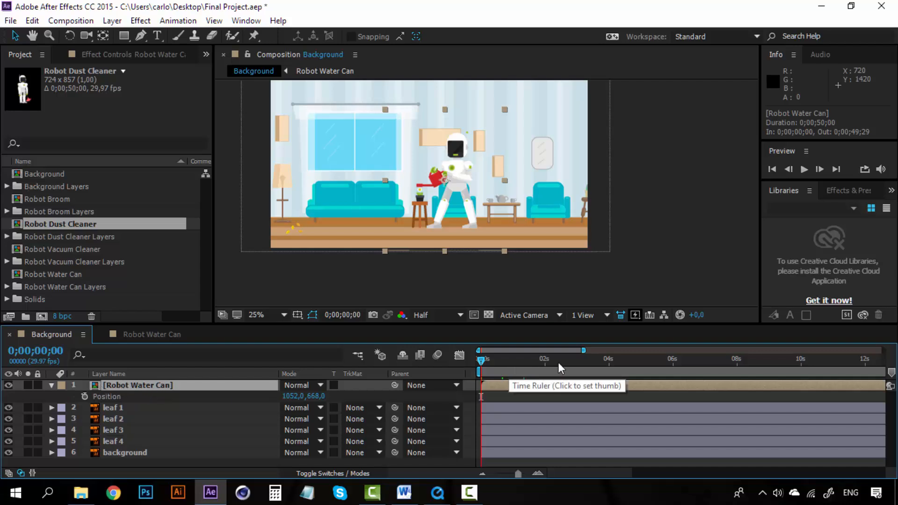
key(=)
scroll(474, 225, up, 2)
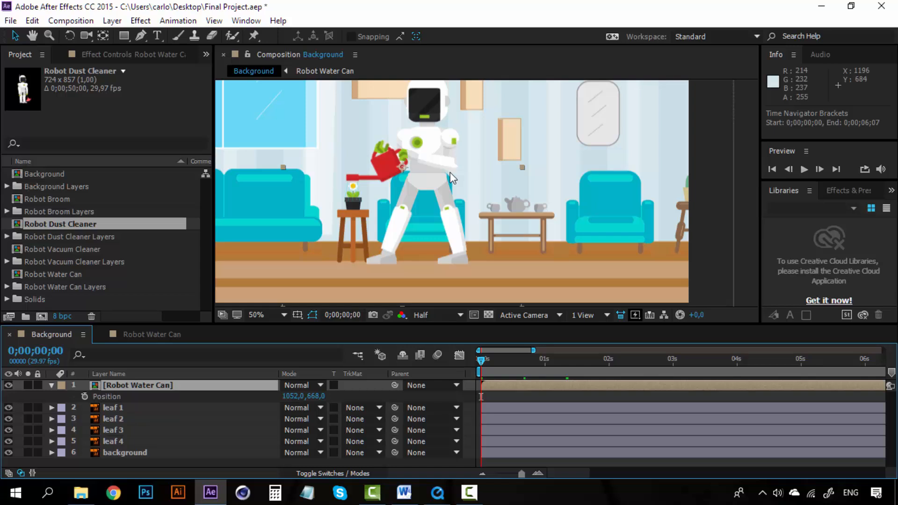
scroll(451, 178, down, 2)
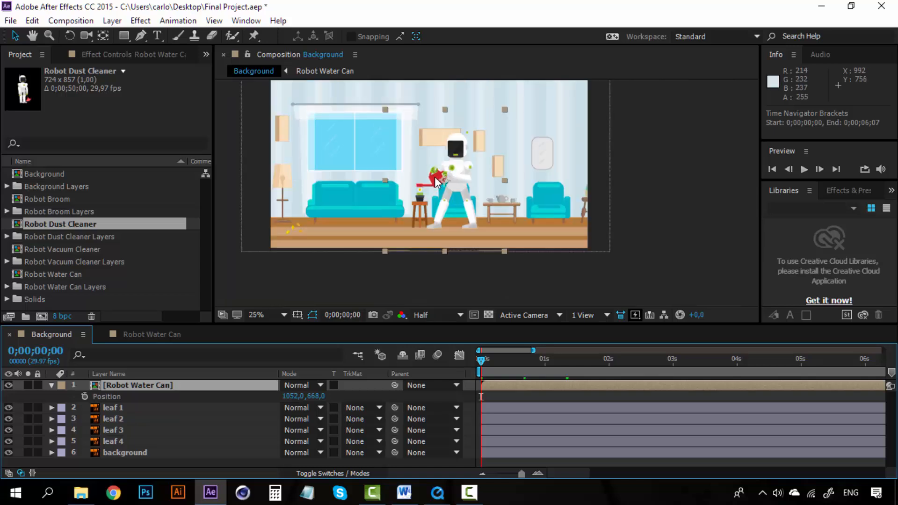
click(458, 155)
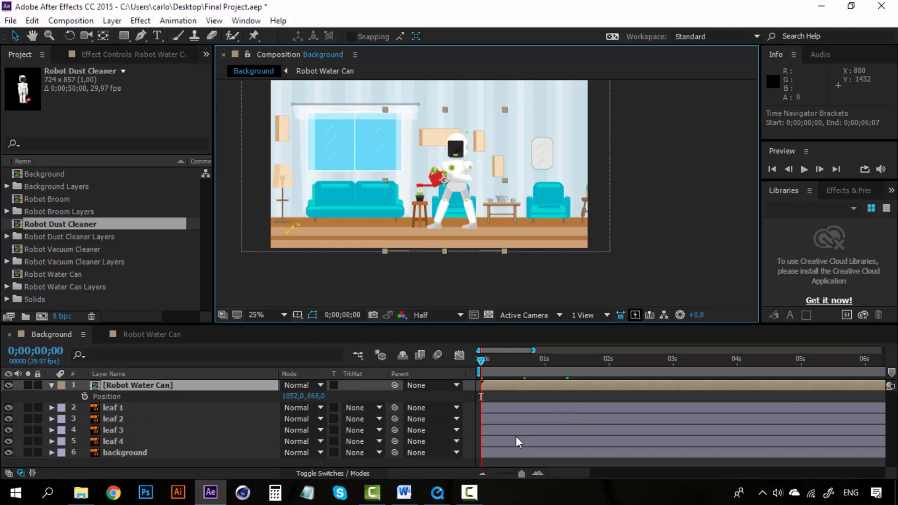
click(86, 397)
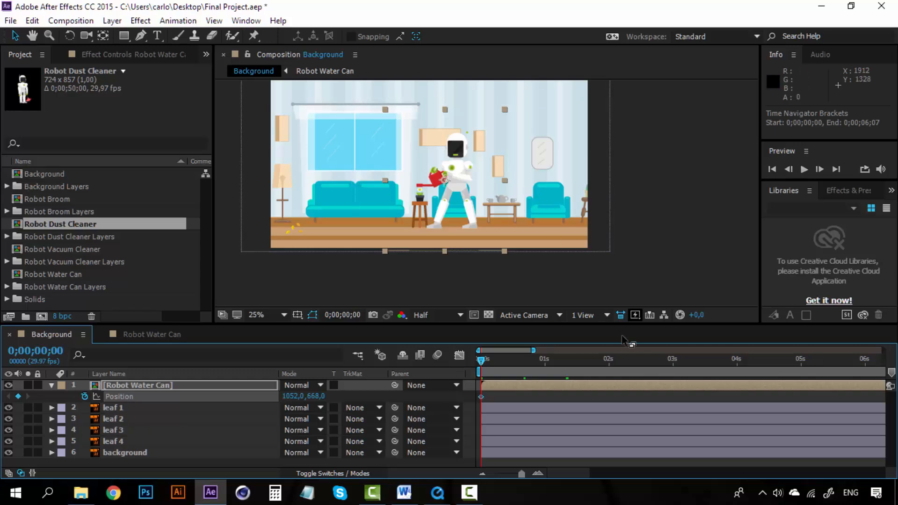
Add a Robot Water Can Position keyframe at 0;00;03;00, and at 0;00;00;00 move the robot past the room's right edge to 2300, 668
click(674, 360)
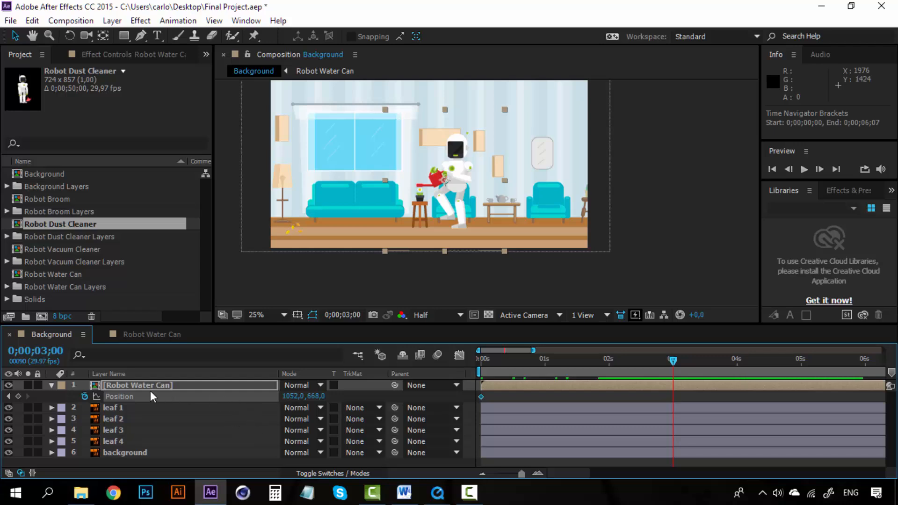
mouse_move(672, 359)
mouse_down()
mouse_move(685, 360)
mouse_move(673, 364)
mouse_up()
click(19, 396)
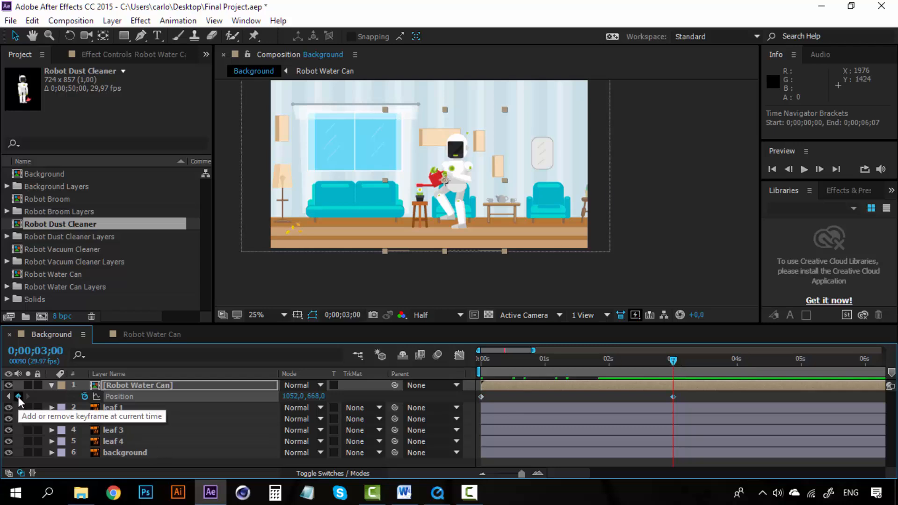
drag(500, 359, 475, 364)
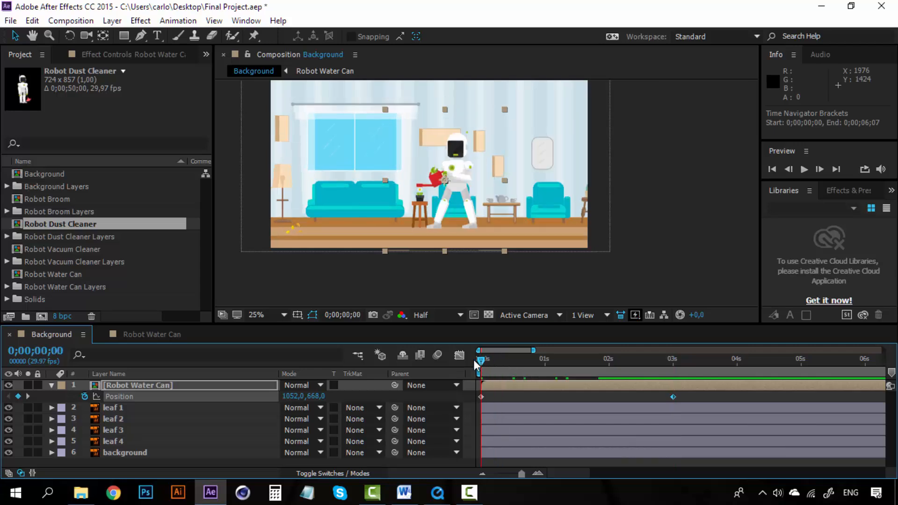
drag(456, 143, 662, 155)
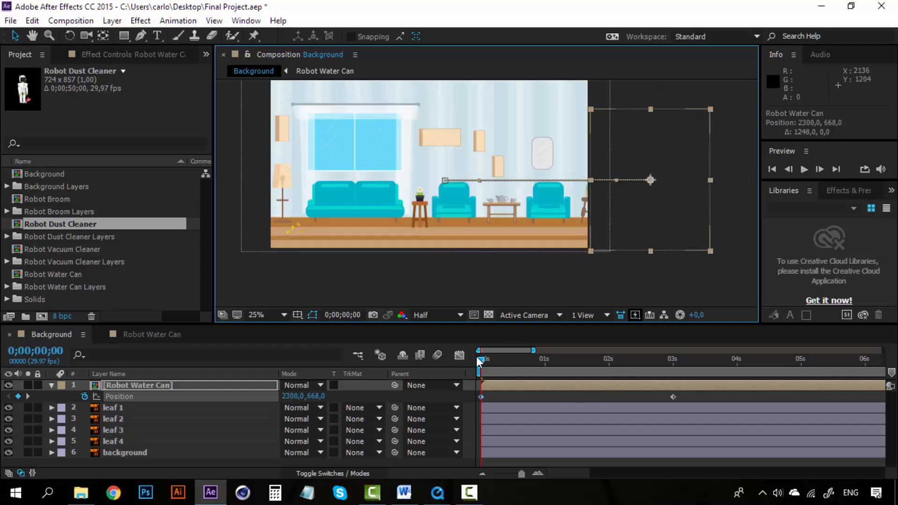
Preview the robot walking into the room, playing the Background composition from 0;00;00;00
key(space)
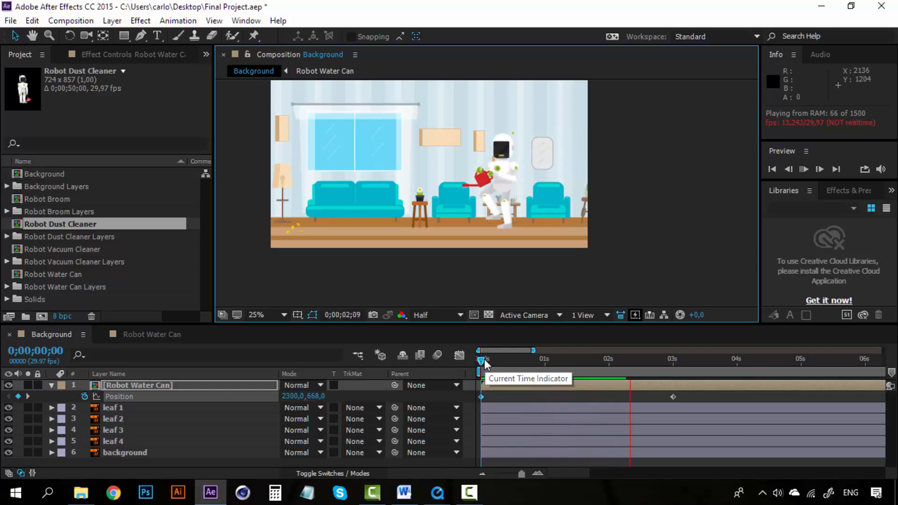
key(space)
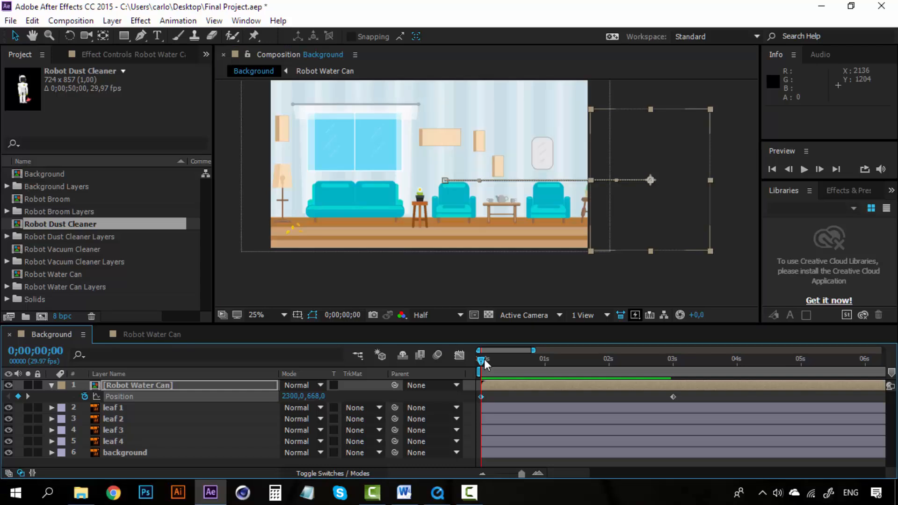
key(space)
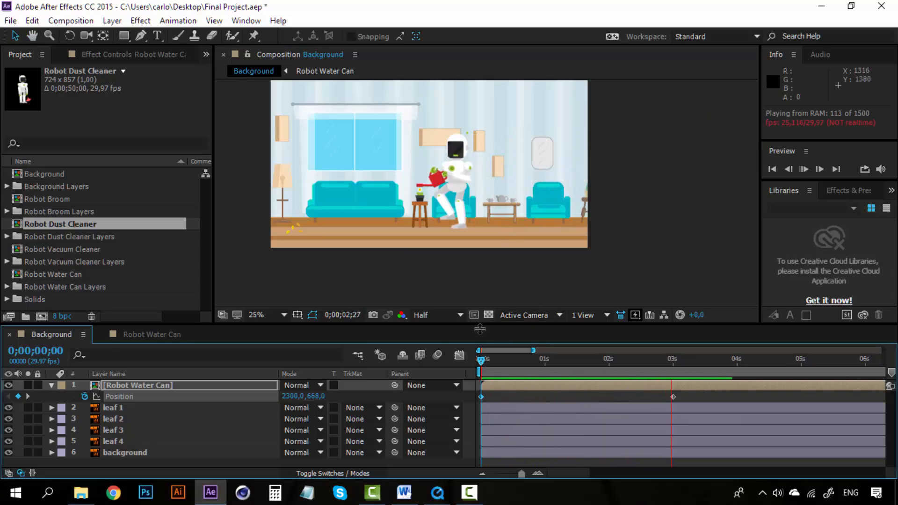
click(482, 358)
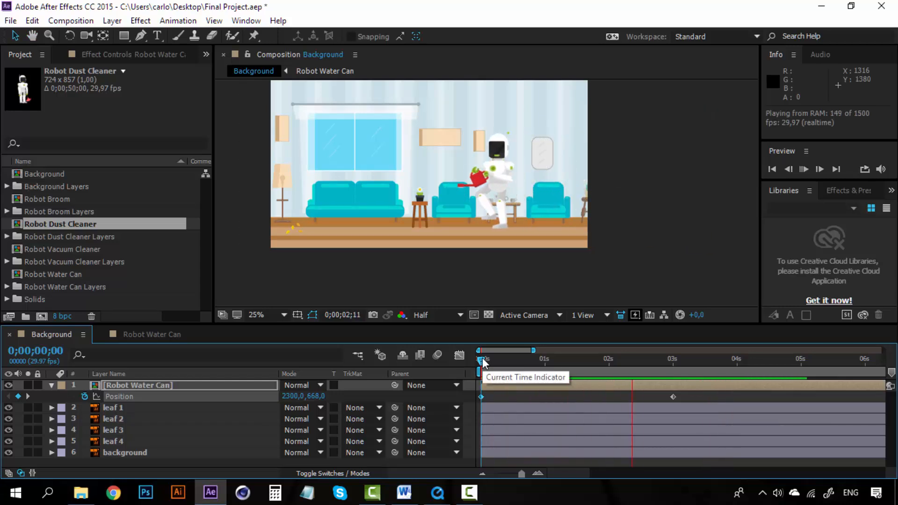
click(483, 360)
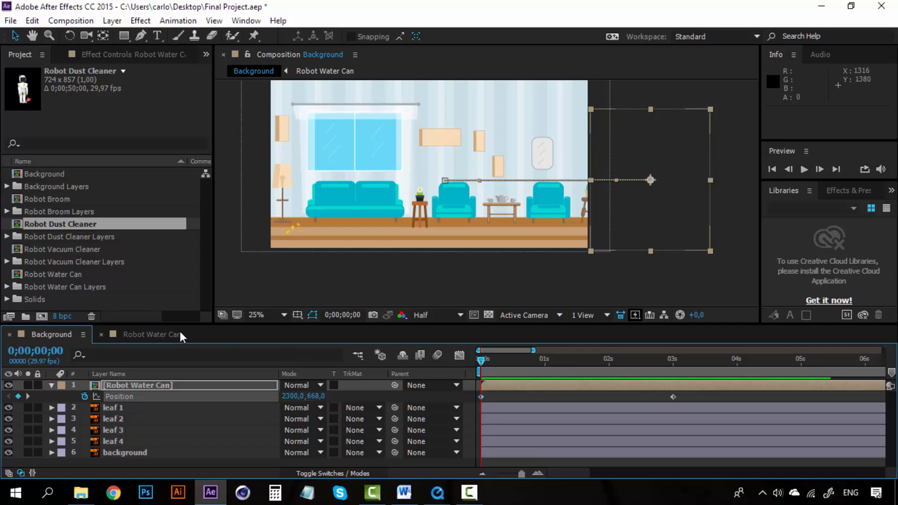
Add a composition marker at 0;00;03;00 in the Robot Water Can composition, where the robot's Background movement ends
click(162, 330)
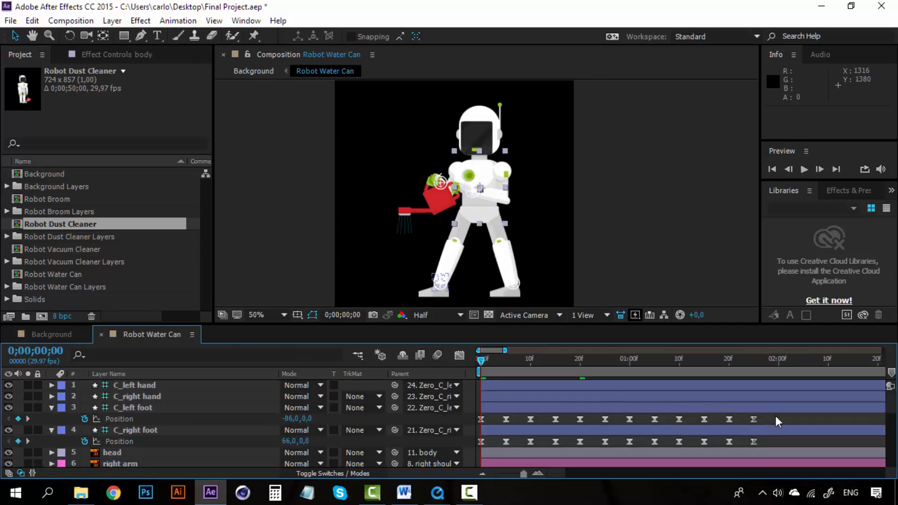
click(64, 334)
click(674, 360)
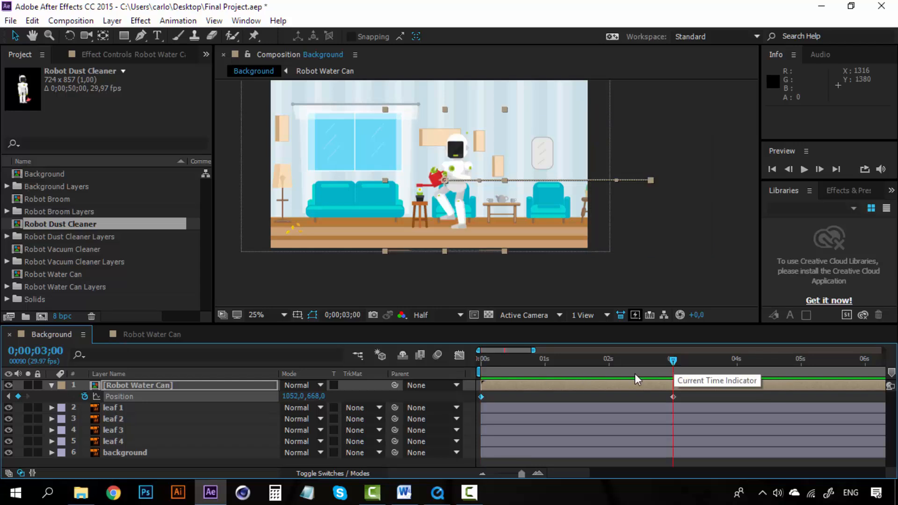
click(146, 334)
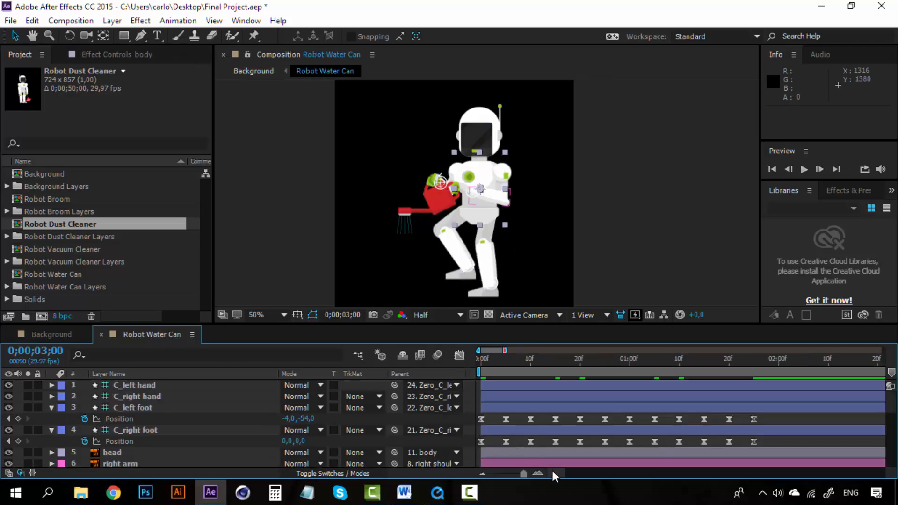
drag(553, 472, 564, 471)
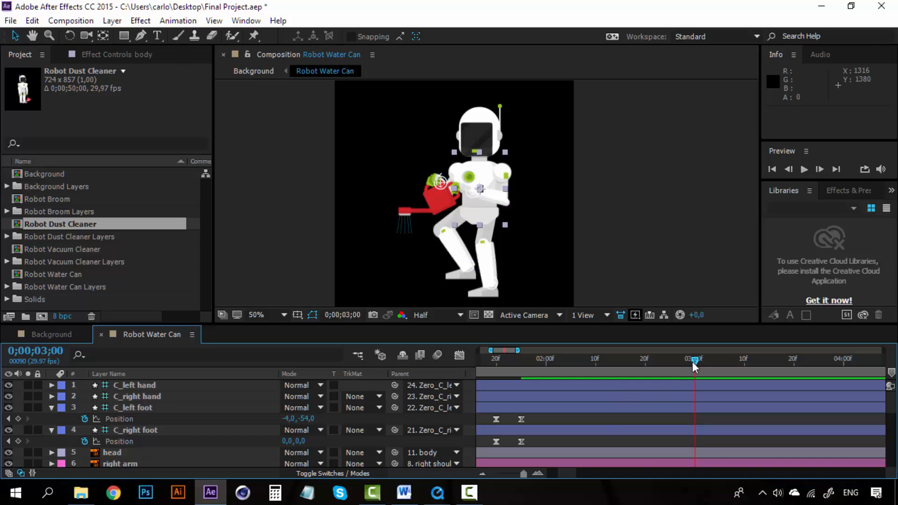
mouse_move(569, 473)
mouse_down()
mouse_move(551, 472)
mouse_move(581, 474)
mouse_up()
click(621, 223)
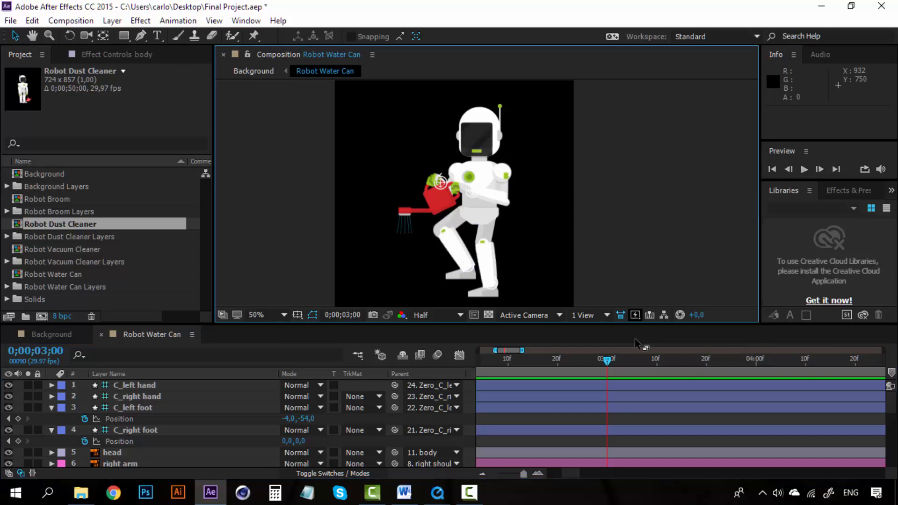
key(KP_Multiply)
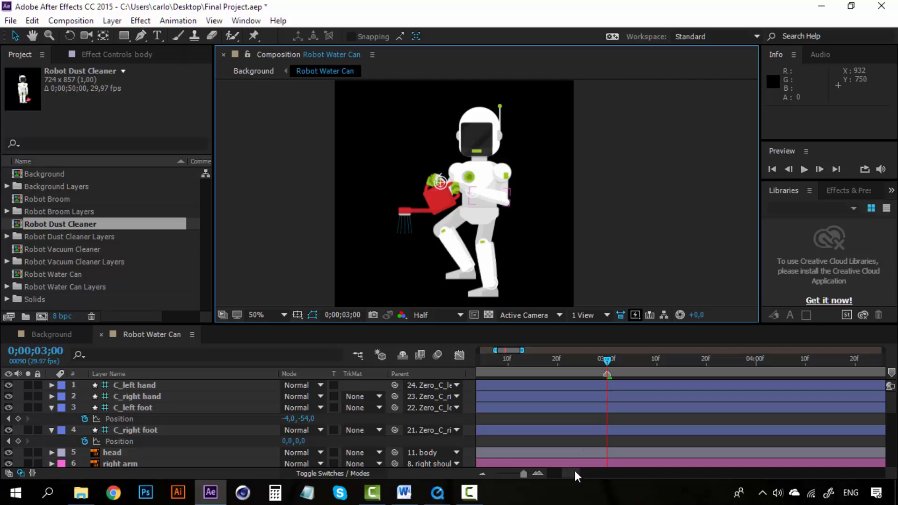
Copy the first four C_left foot Position keyframes and paste them at 0;00;02;00
drag(574, 469, 572, 471)
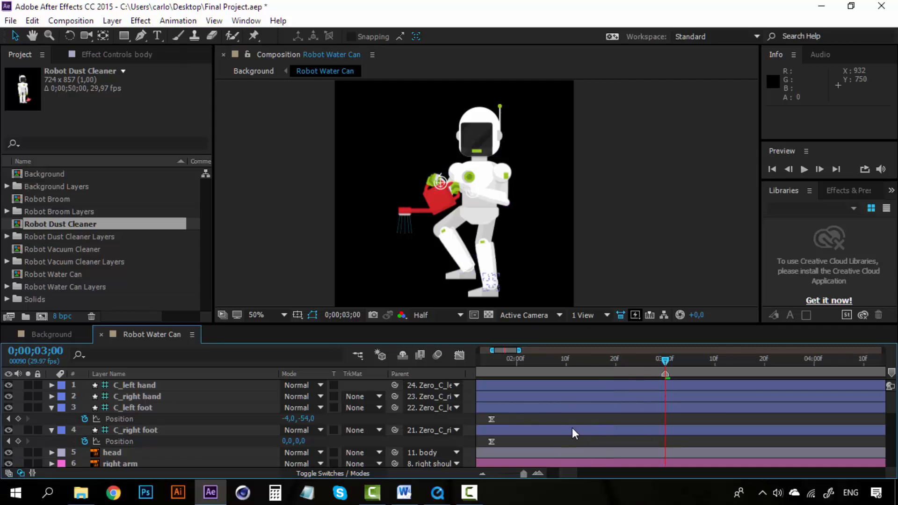
drag(564, 471, 549, 471)
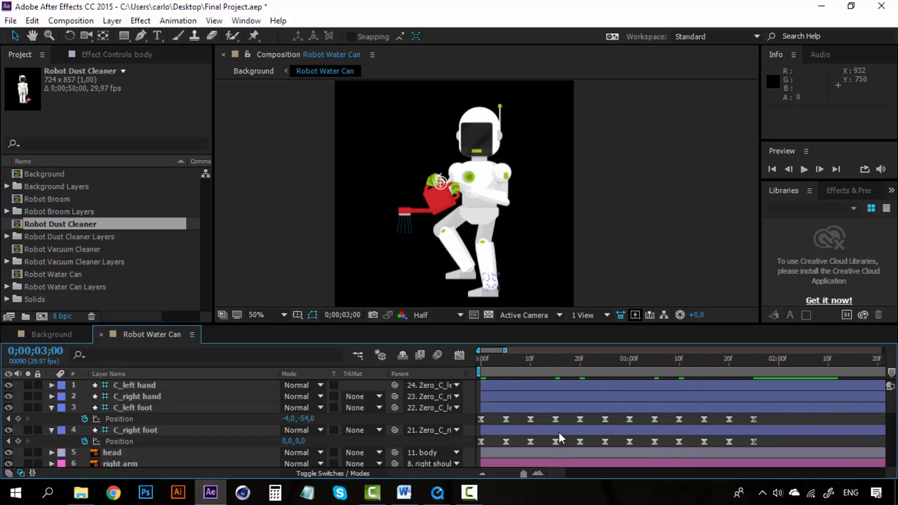
click(547, 420)
drag(568, 415, 480, 423)
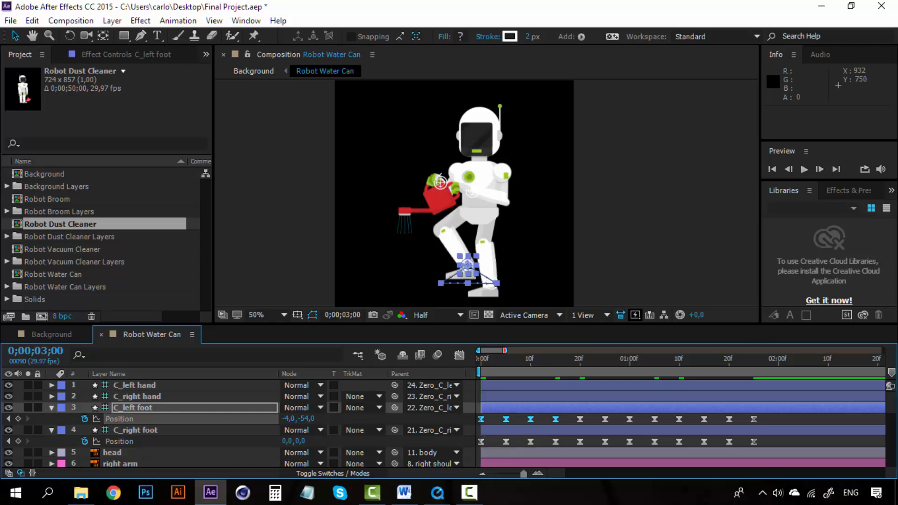
key(ctrl+c)
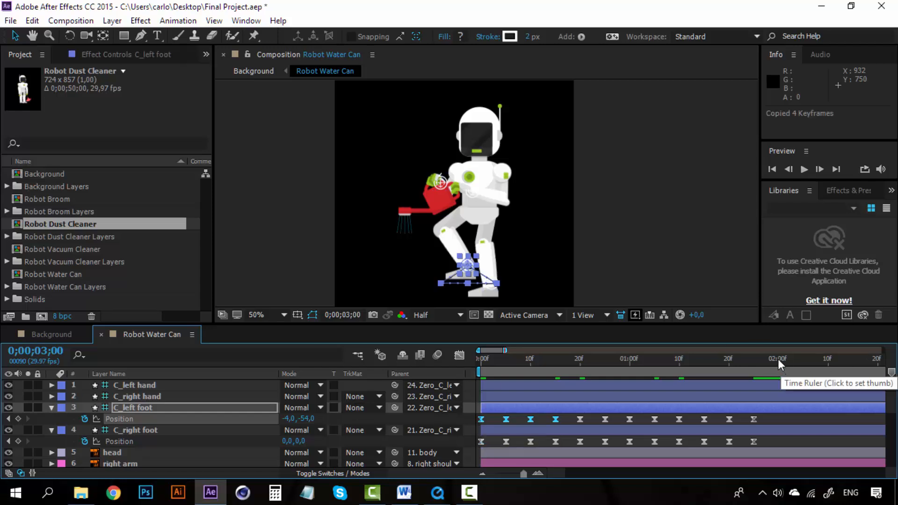
click(539, 474)
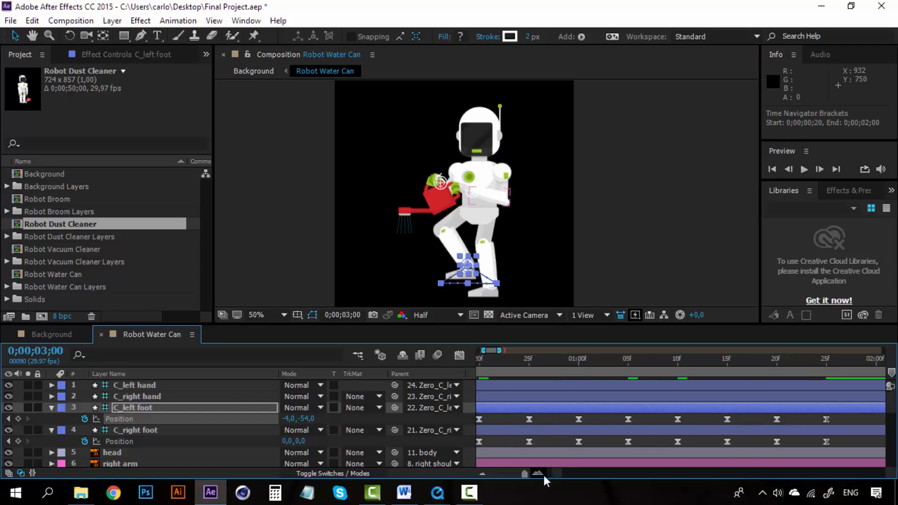
drag(563, 471, 561, 476)
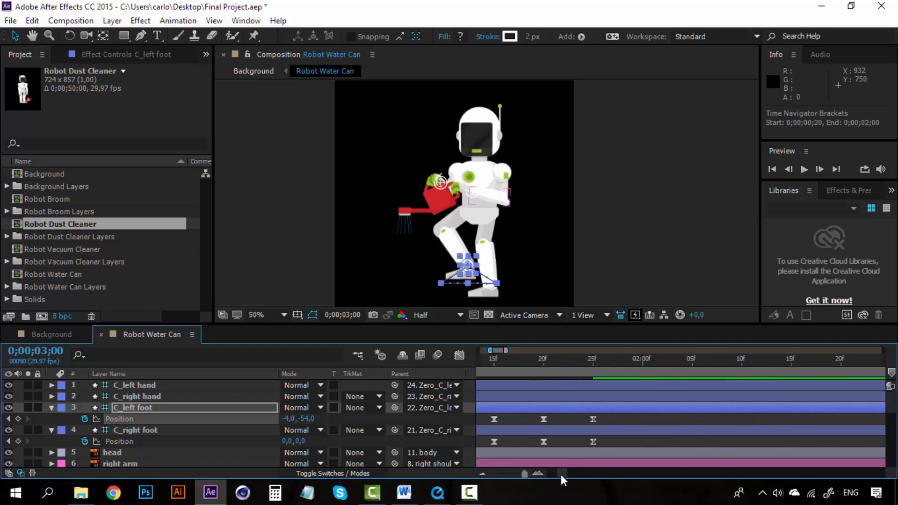
click(643, 361)
key(ctrl+v)
Paste the same four C_left foot Position keyframes at 0;00;02;20 and check the pose at 0;00;03;00
click(484, 473)
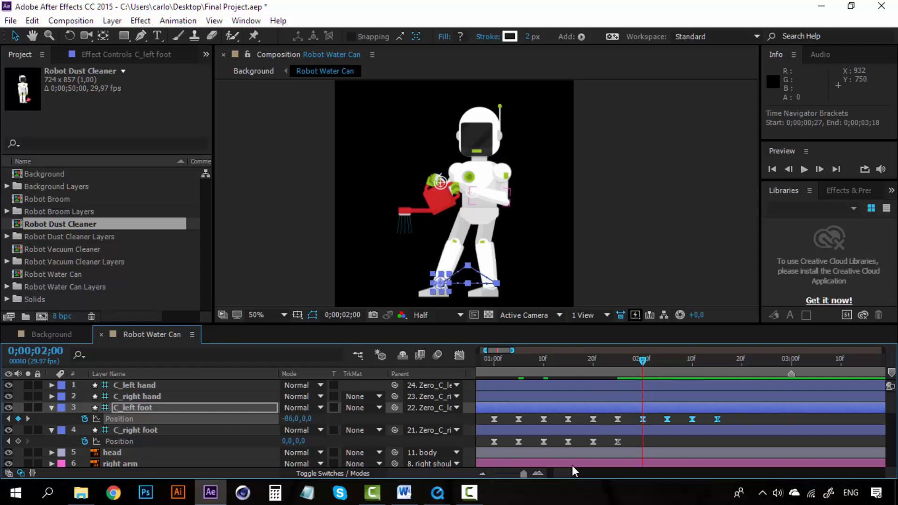
mouse_move(568, 472)
mouse_down()
mouse_move(581, 473)
mouse_move(572, 471)
mouse_up()
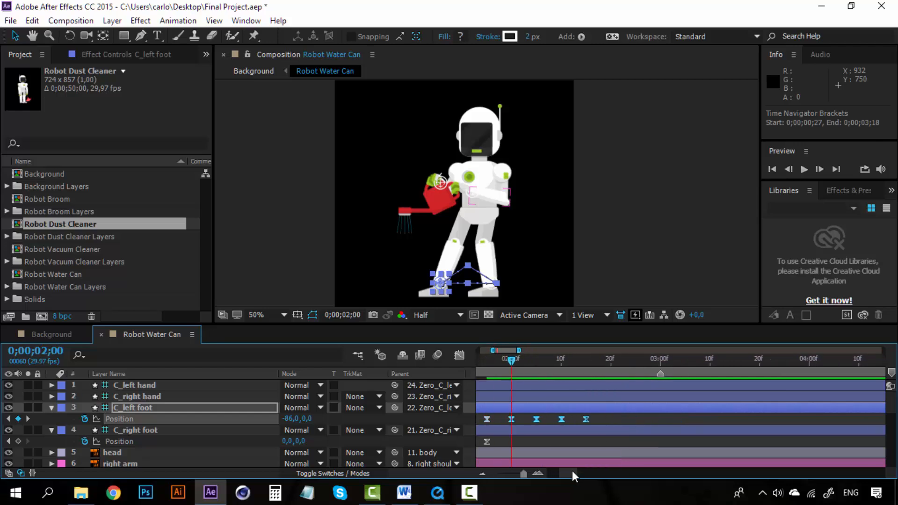
click(610, 365)
key(ctrl+v)
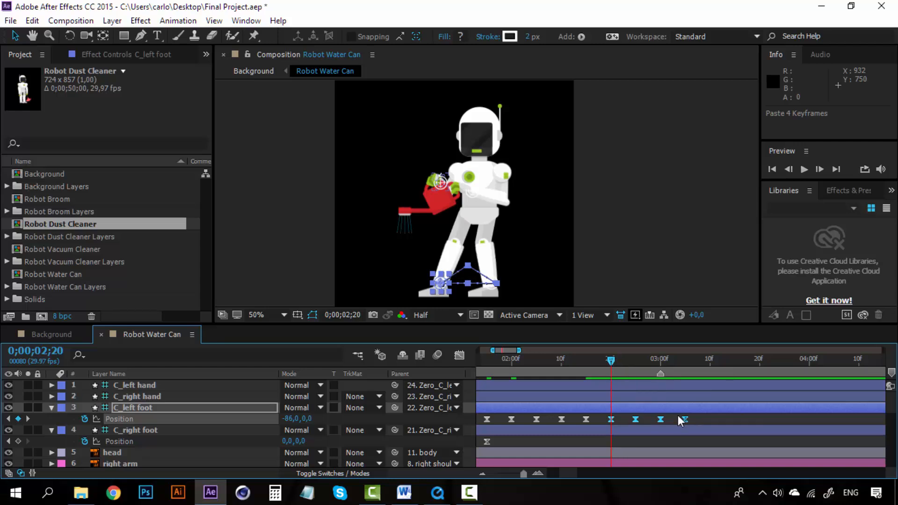
drag(658, 362, 677, 359)
drag(668, 359, 661, 359)
Copy the first four C_right foot Position keyframes and paste them at 0;00;02;00
drag(571, 474, 556, 474)
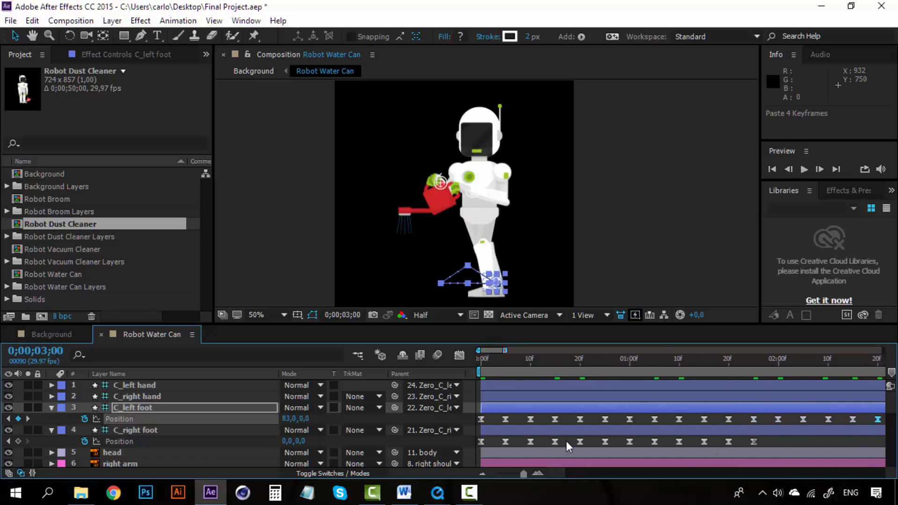
drag(567, 439, 475, 447)
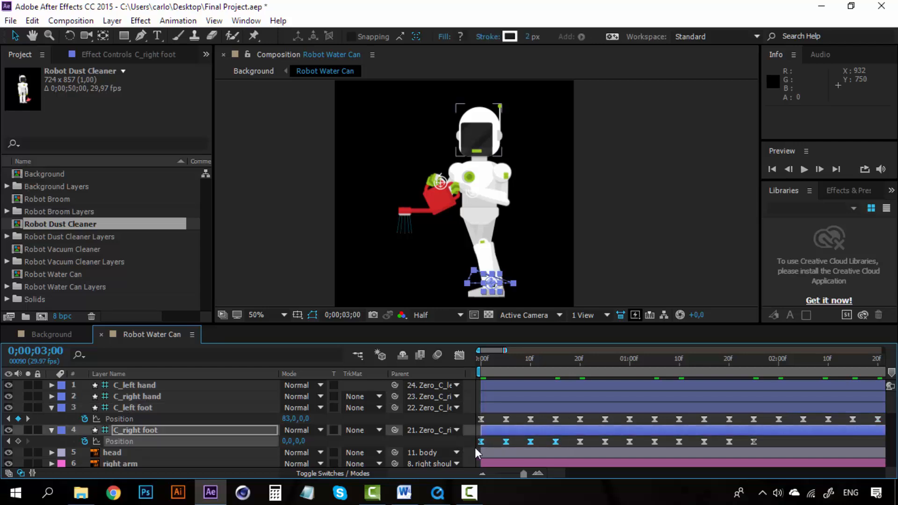
key(ctrl+c)
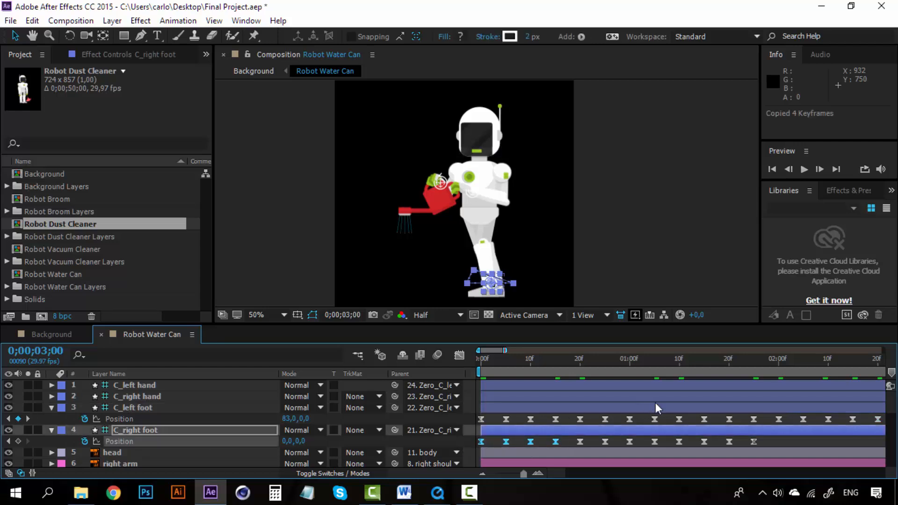
click(779, 362)
key(ctrl+v)
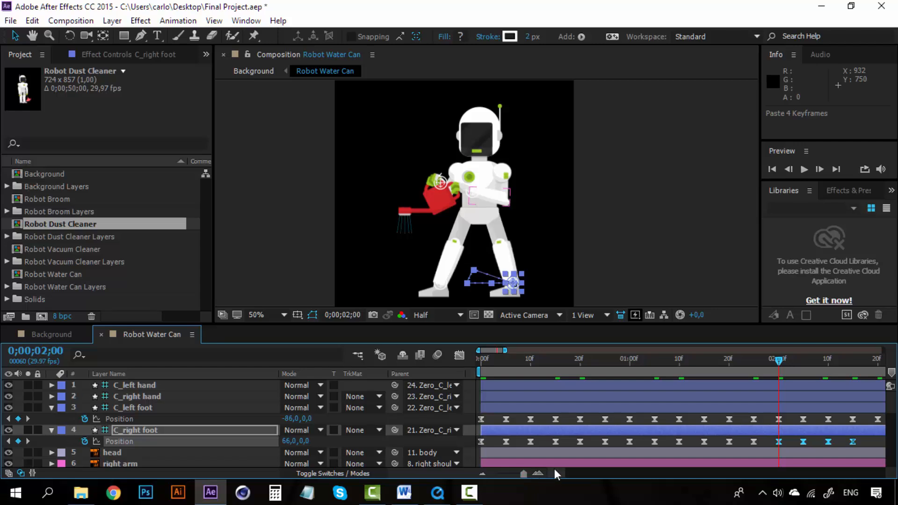
Paste the same C_right foot Position keyframes at 0;00;02;20 and check both feet's pose at 0;00;03;00 and 0;00;03;05
scroll(555, 469, right, 10)
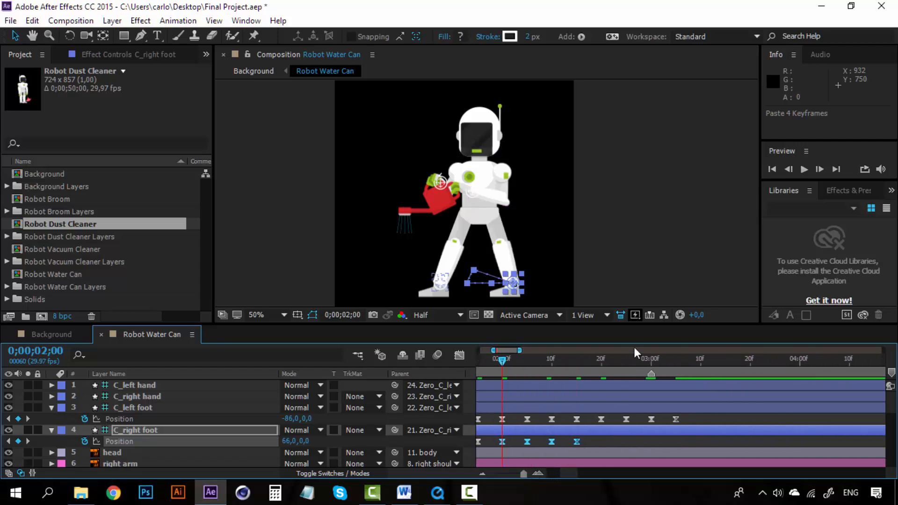
click(601, 359)
key(ctrl+v)
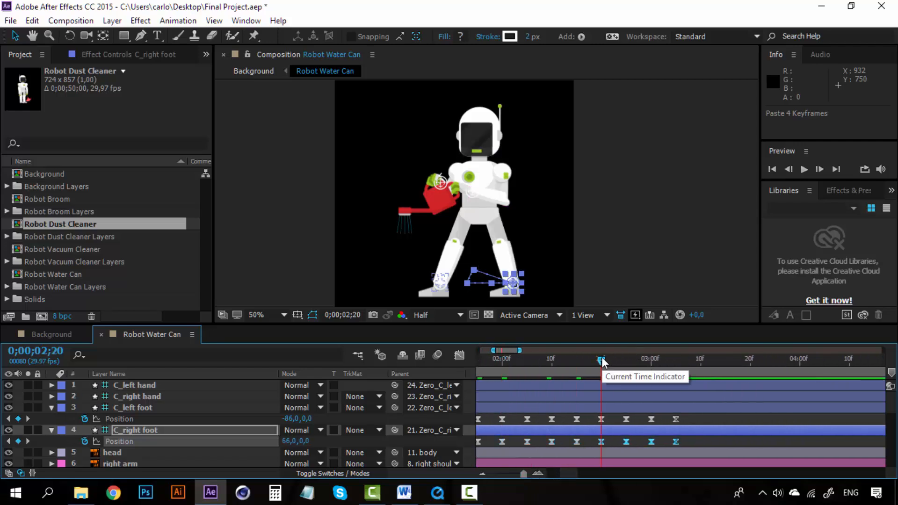
drag(603, 362, 654, 364)
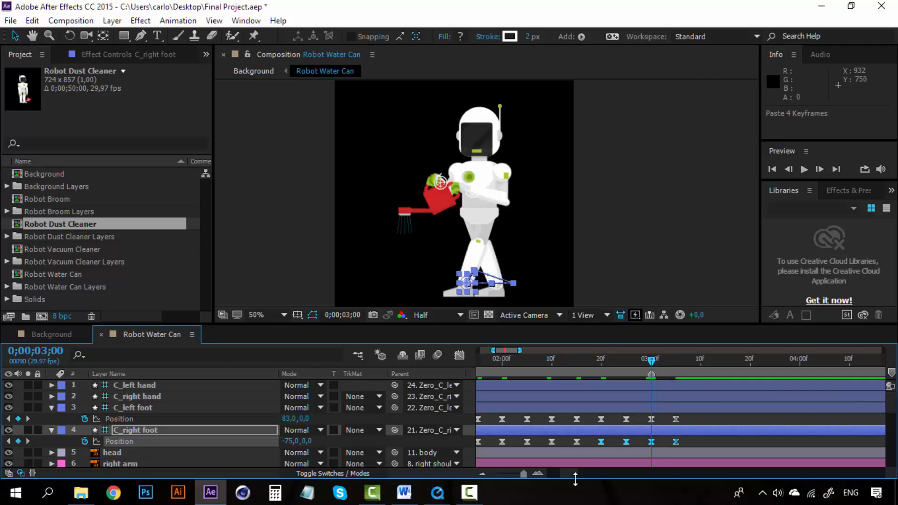
click(541, 473)
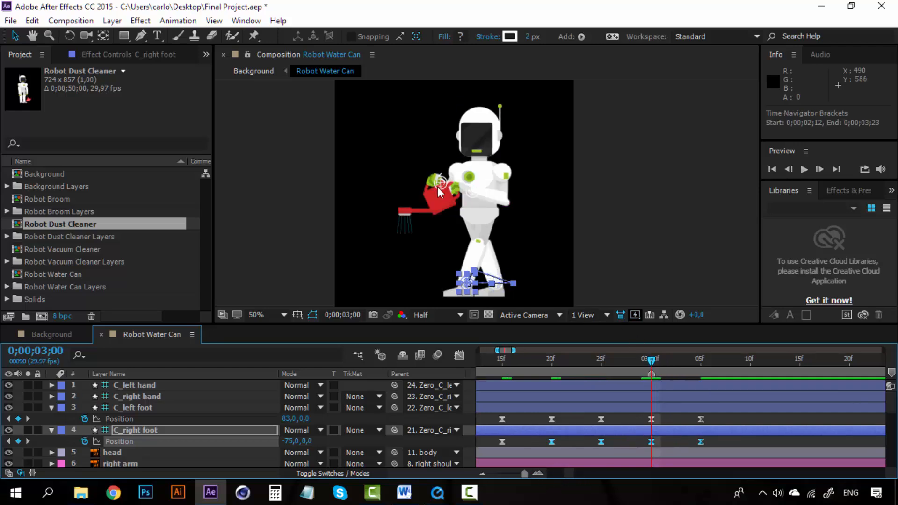
drag(654, 362, 700, 360)
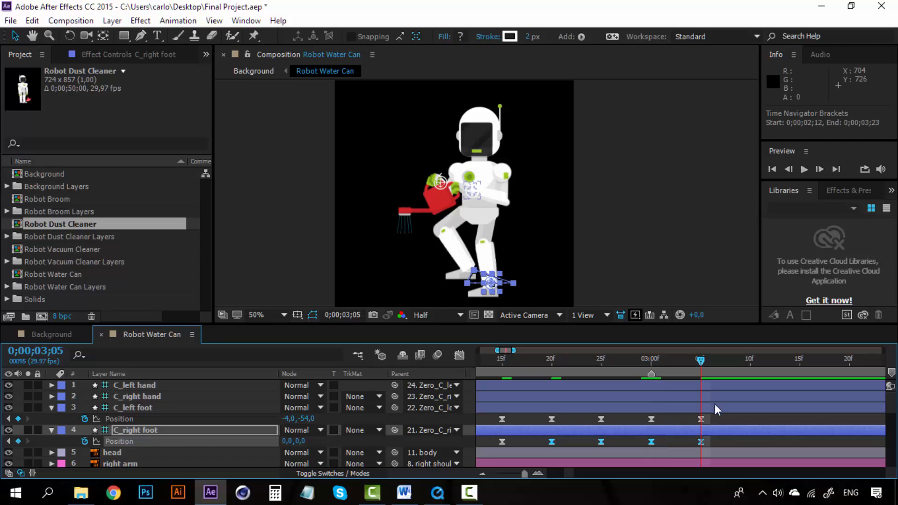
click(722, 418)
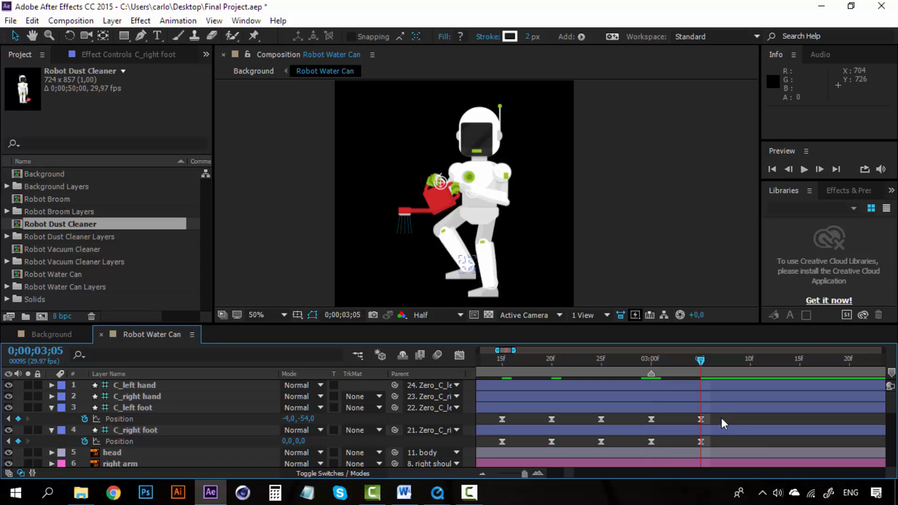
click(704, 442)
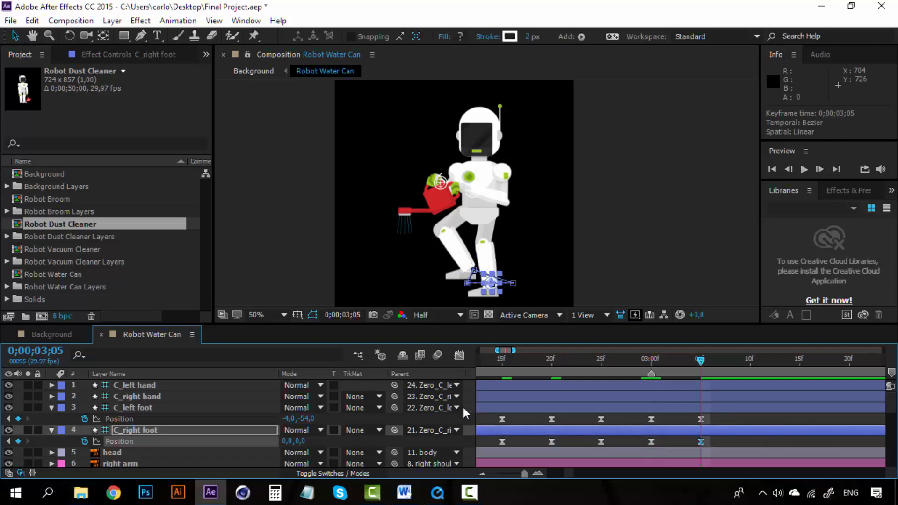
At 0;00;03;10, lower the C_left foot controller to Position -1, -2 so the raised foot rests beside the other
click(709, 362)
drag(710, 361, 750, 359)
click(719, 420)
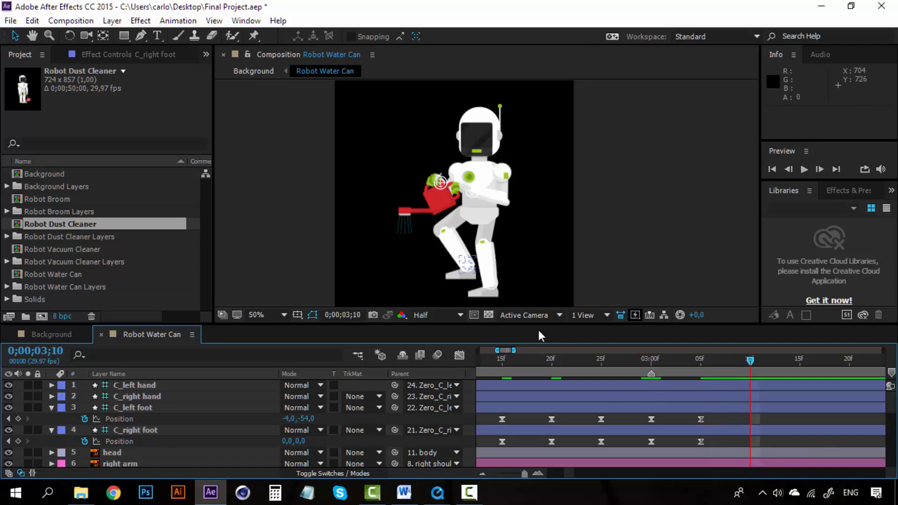
click(462, 263)
key(period)
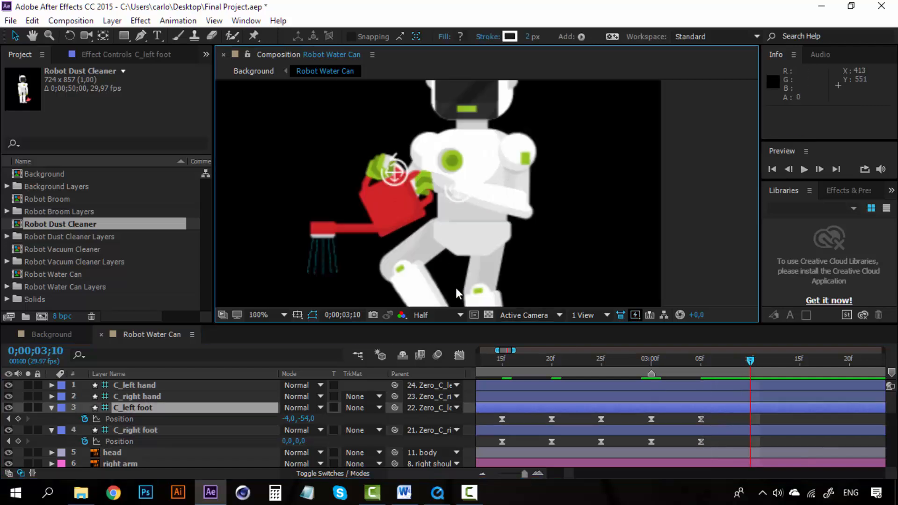
drag(456, 284, 479, 193)
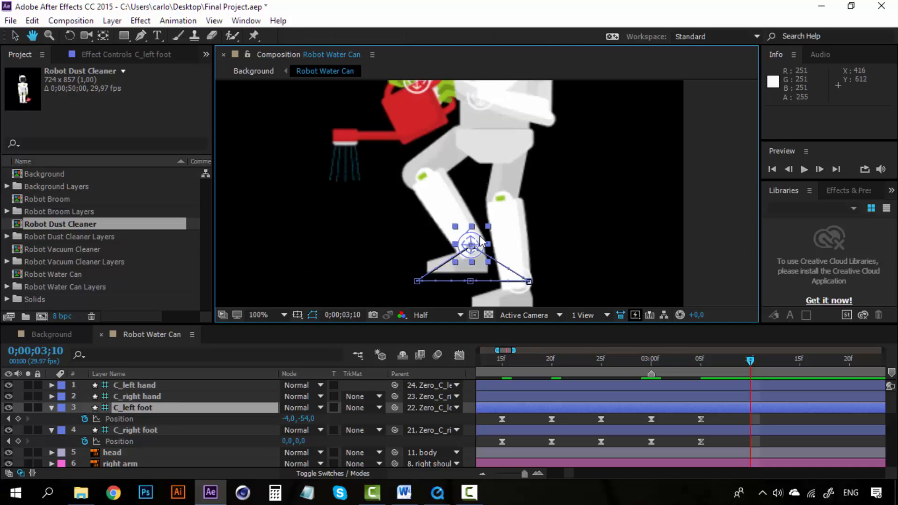
drag(482, 246, 482, 277)
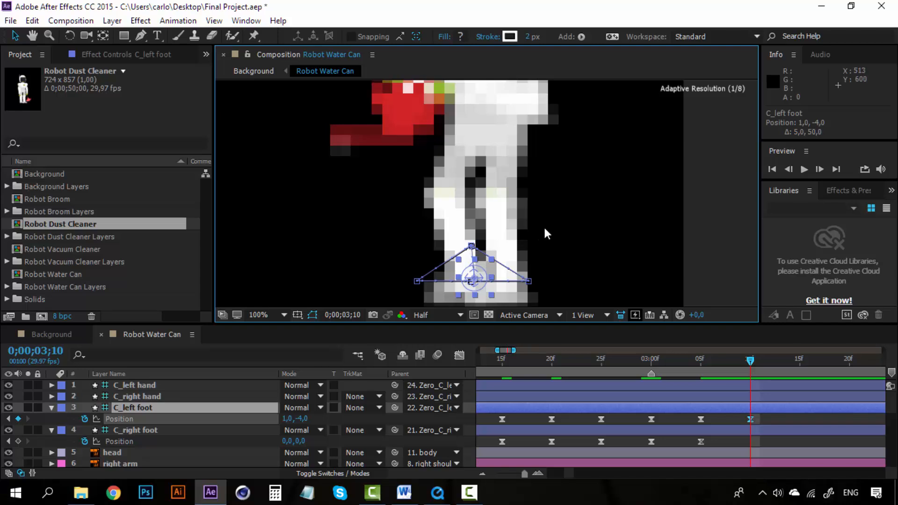
key(Left)
key(Left)
key(Down)
key(Down)
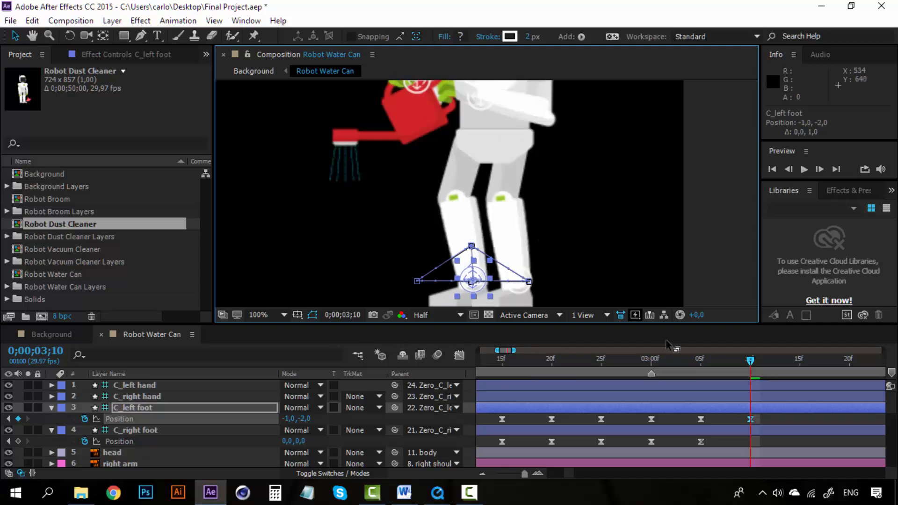
click(718, 418)
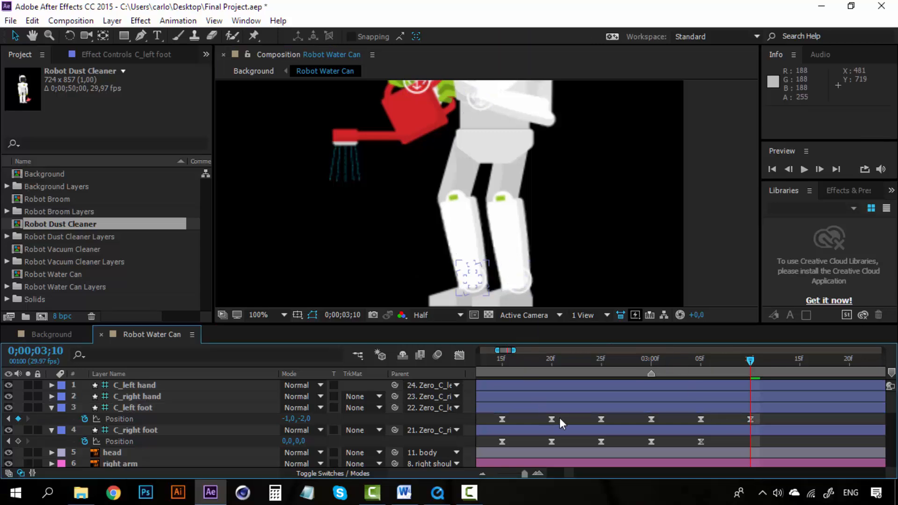
Copy all Position keyframes of the body layer from 0;00;00;00 to 0;00;01;25
scroll(561, 418, down, 5)
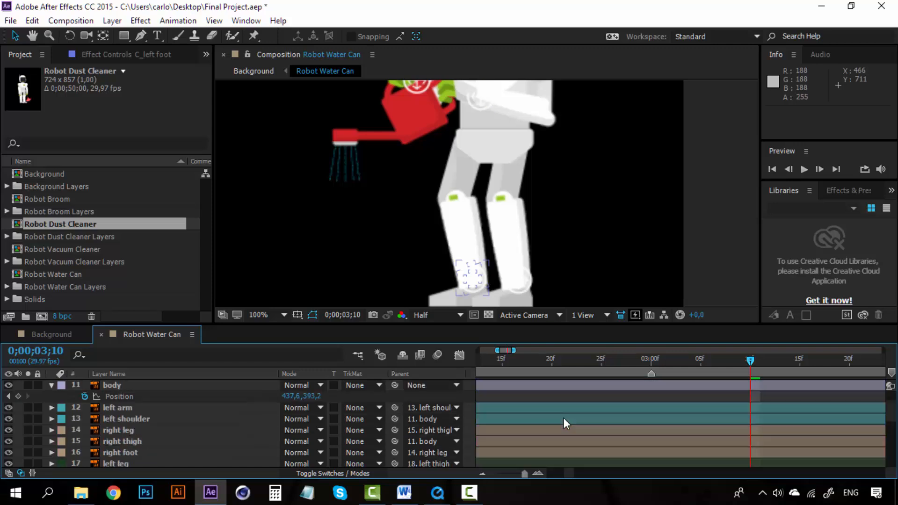
scroll(563, 418, down, 3)
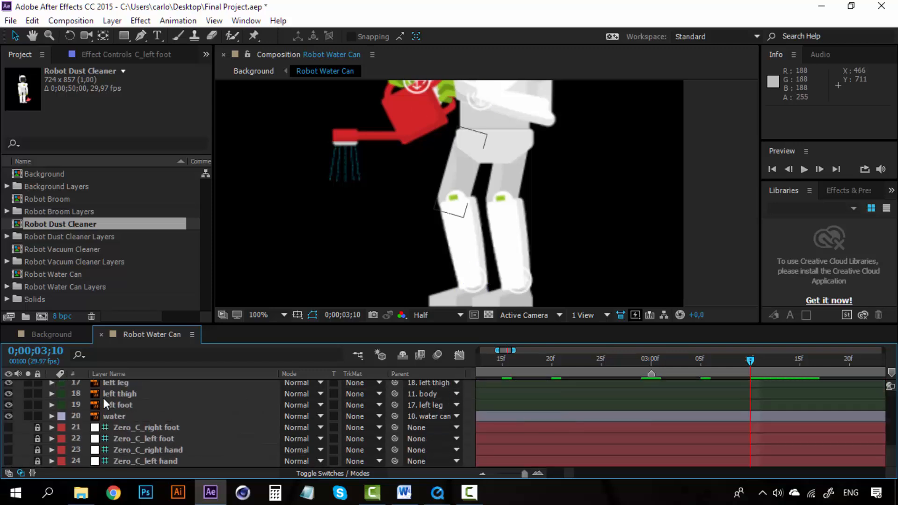
scroll(133, 418, up, 4)
click(129, 407)
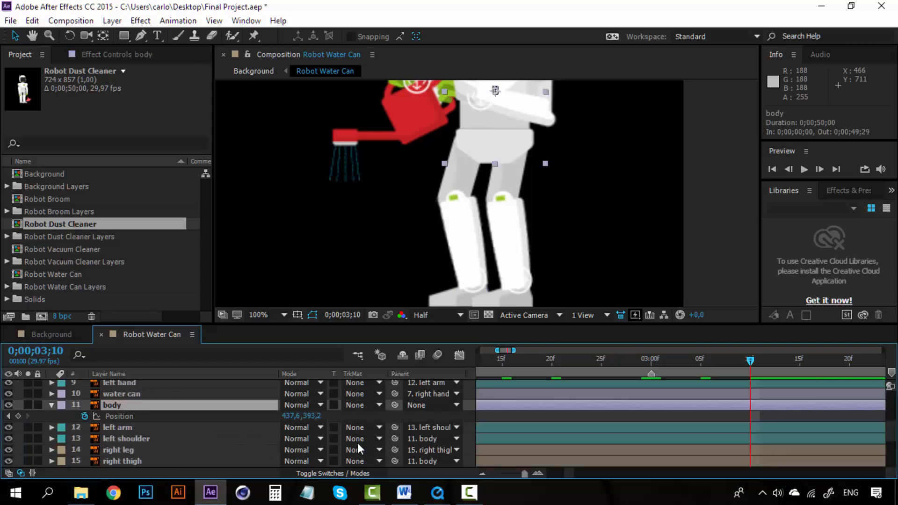
drag(570, 473, 548, 474)
click(484, 473)
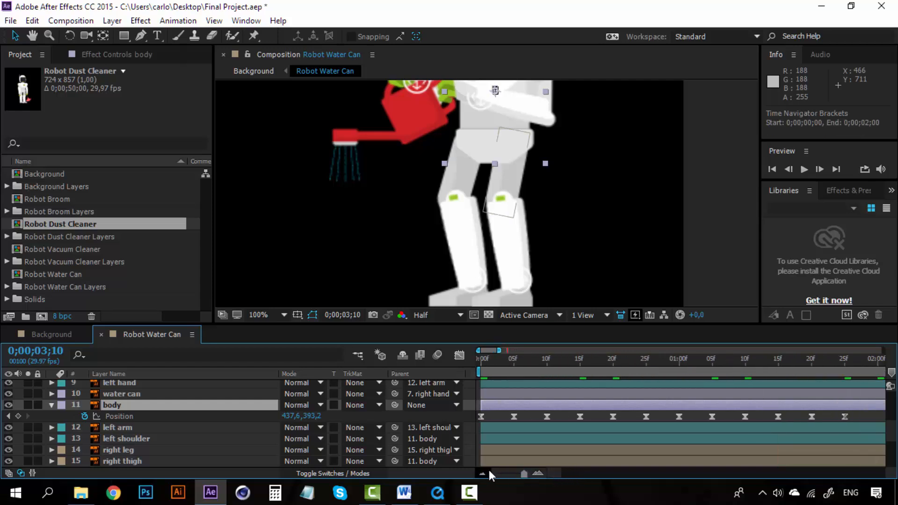
click(844, 359)
drag(859, 412, 453, 423)
key(ctrl+c)
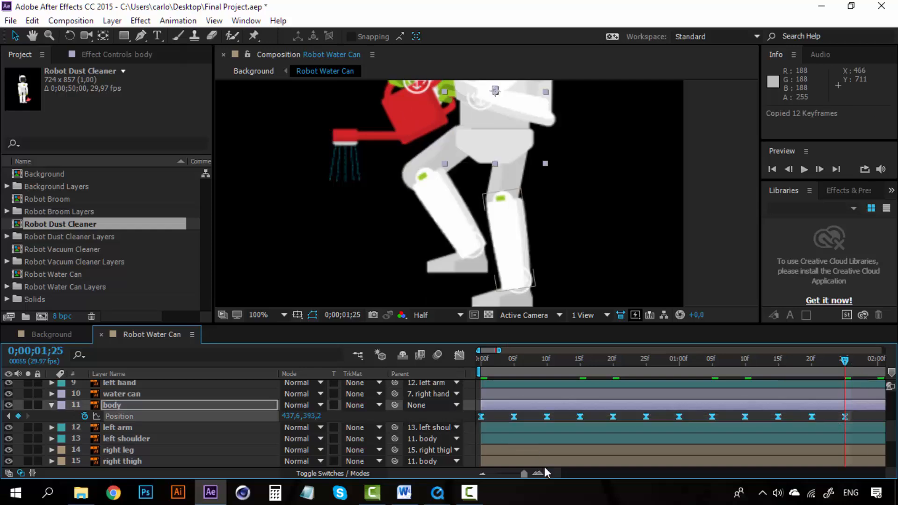
Paste the copied body Position keyframes at 0;00;02;00
scroll(563, 473, right, 3)
scroll(565, 470, right, 1)
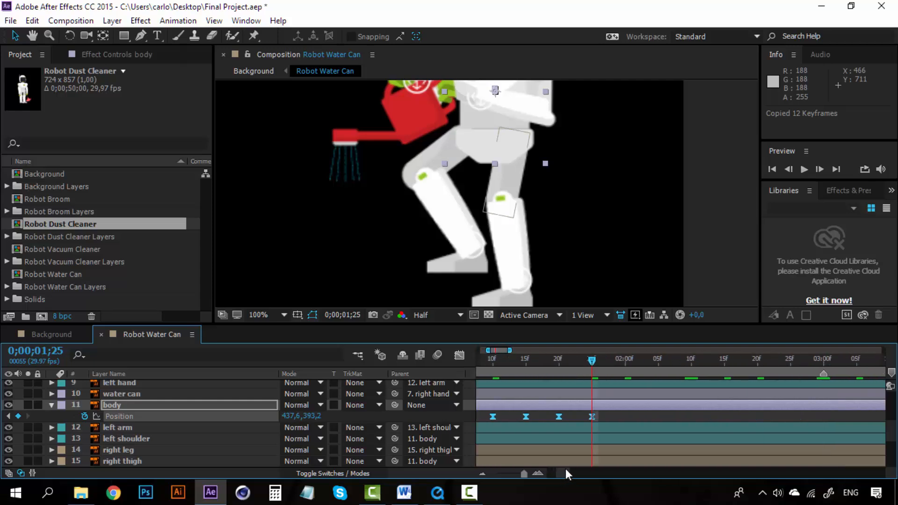
click(626, 363)
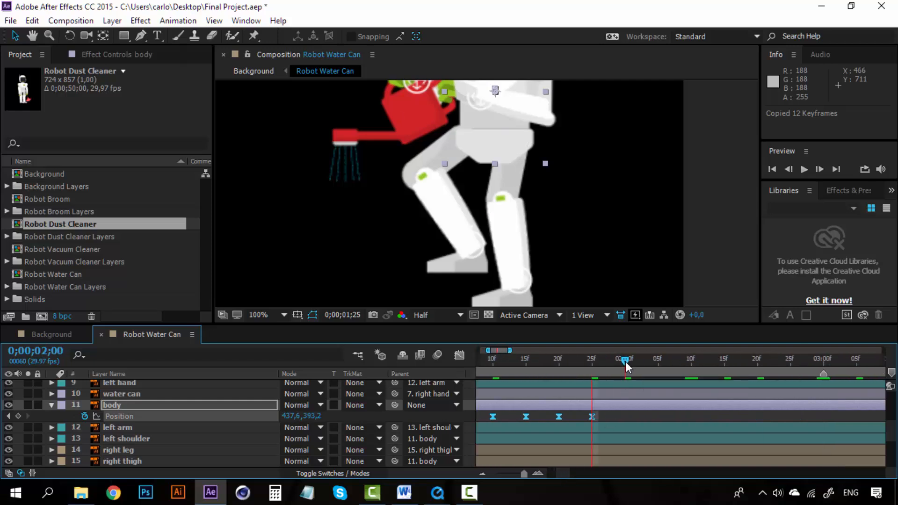
key(ctrl+v)
Delete the body layer's Position keyframes after 0;00;03;00 and go to that time
scroll(568, 471, right, 5)
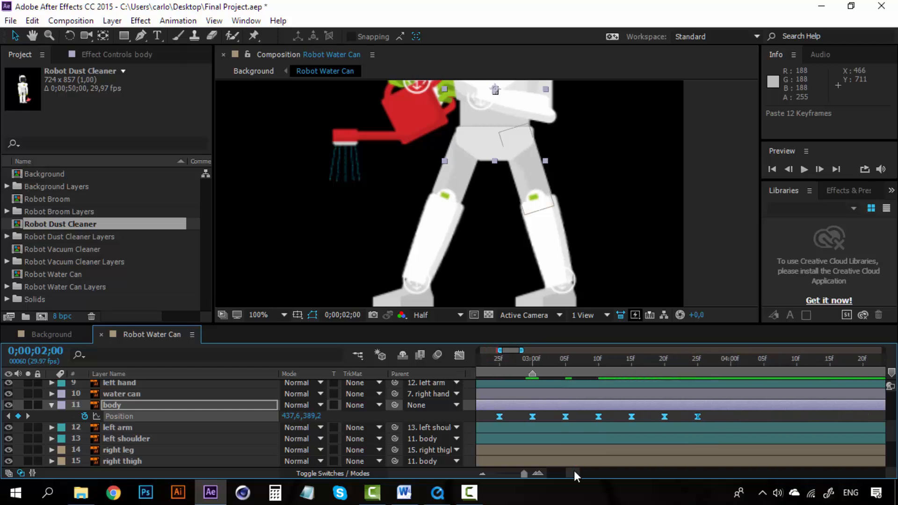
drag(550, 414, 714, 420)
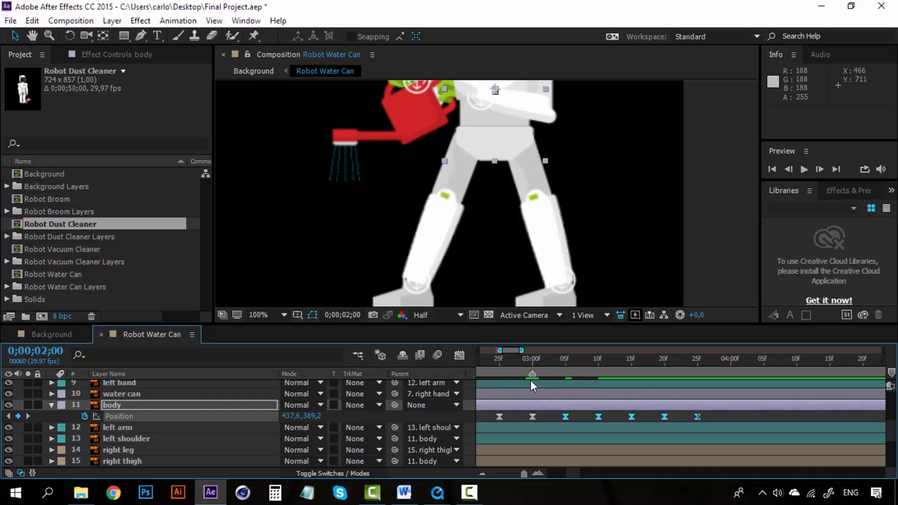
key(Delete)
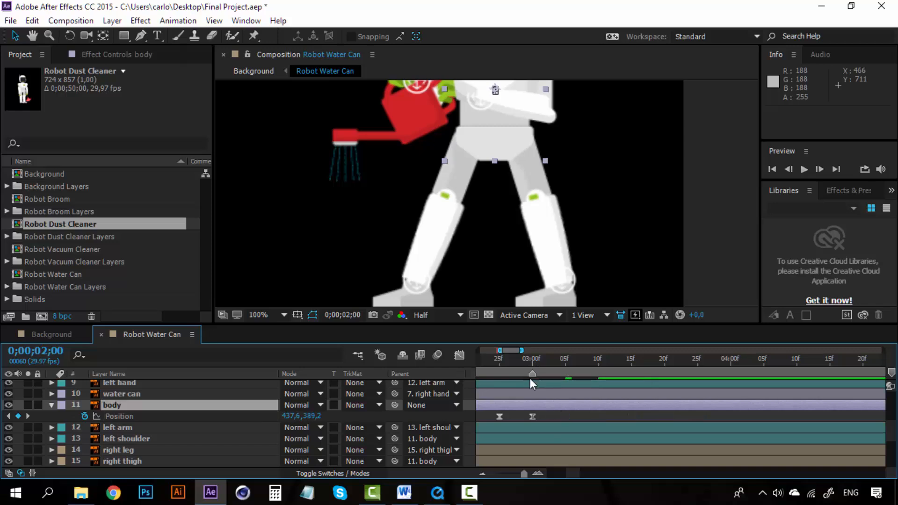
click(532, 362)
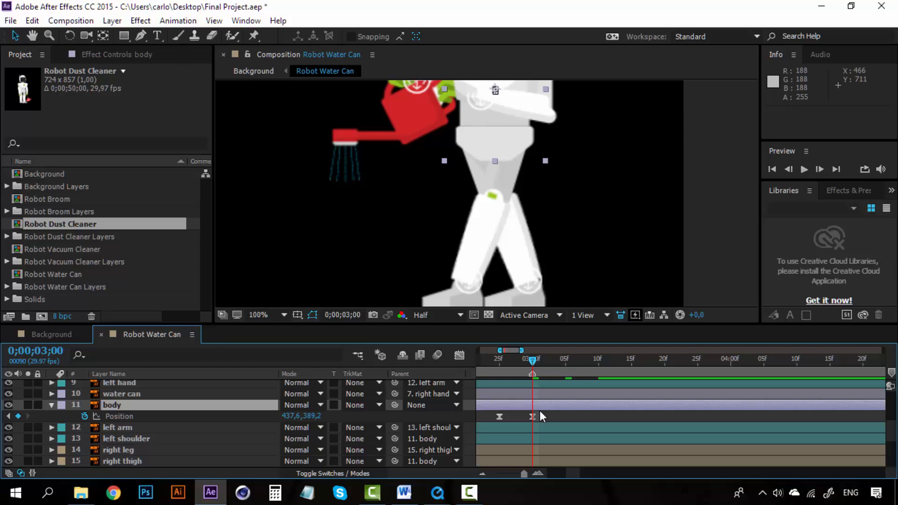
Review the feet's walk cycle across the whole keyframed range, ending at 0;00;03;10
scroll(540, 411, up, 3)
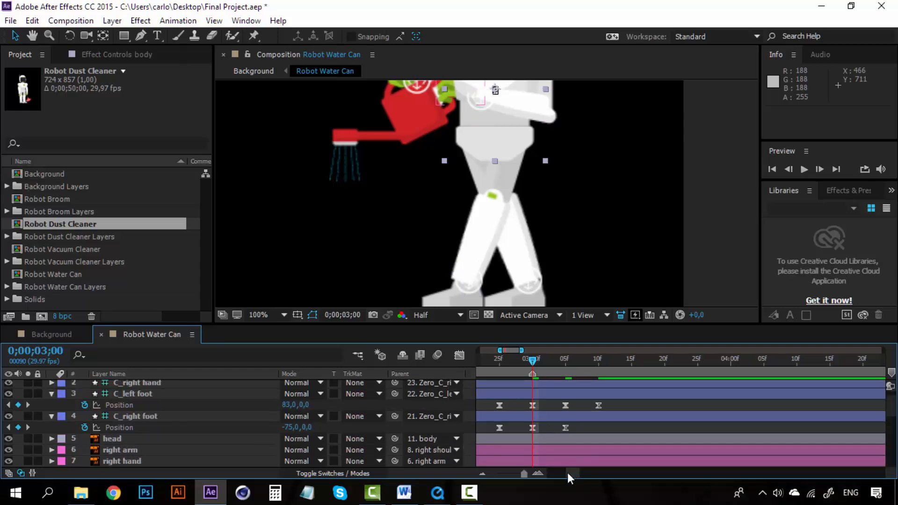
scroll(558, 473, left, 5)
click(487, 474)
click(487, 473)
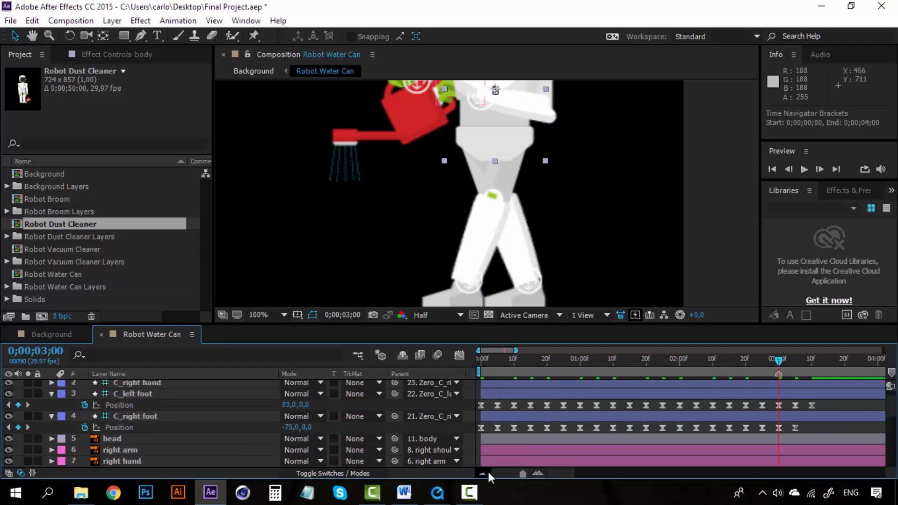
drag(507, 362, 814, 360)
key(space)
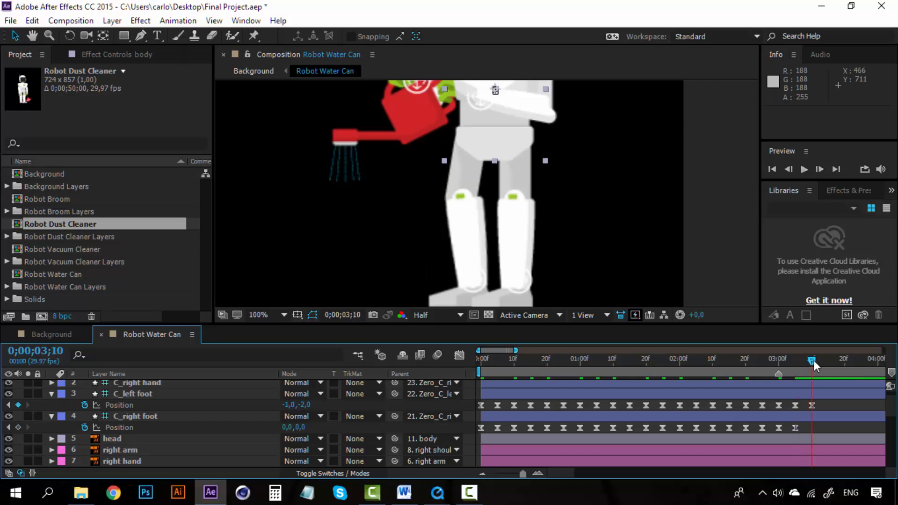
Nudge the C_left foot controller's keyframe at 0;00;03;10 to Position -4, 0 so the foot stands flat on the ground
click(813, 405)
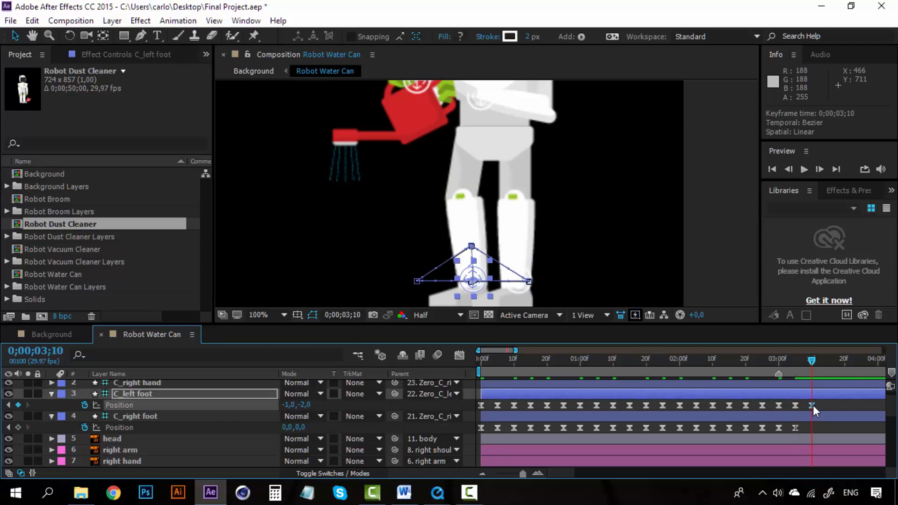
key(Left)
key(Left)
key(Left)
key(Left)
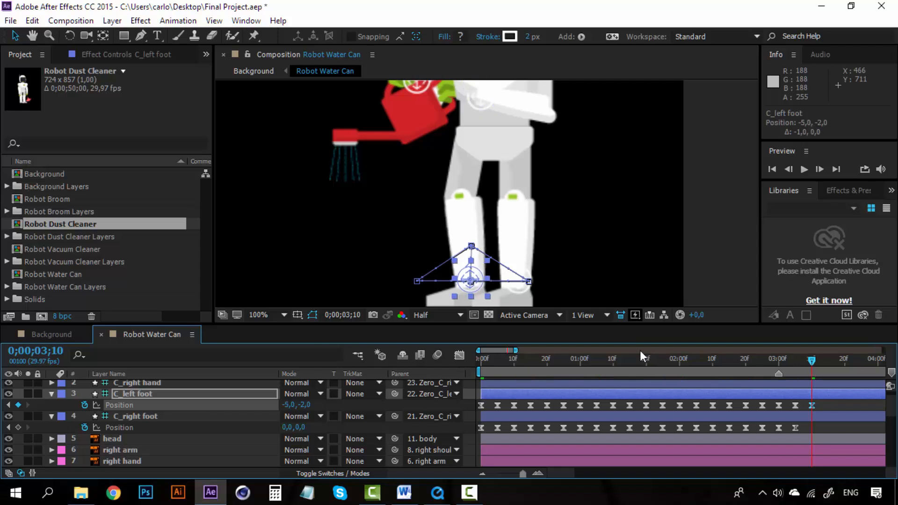
key(Down)
key(Down)
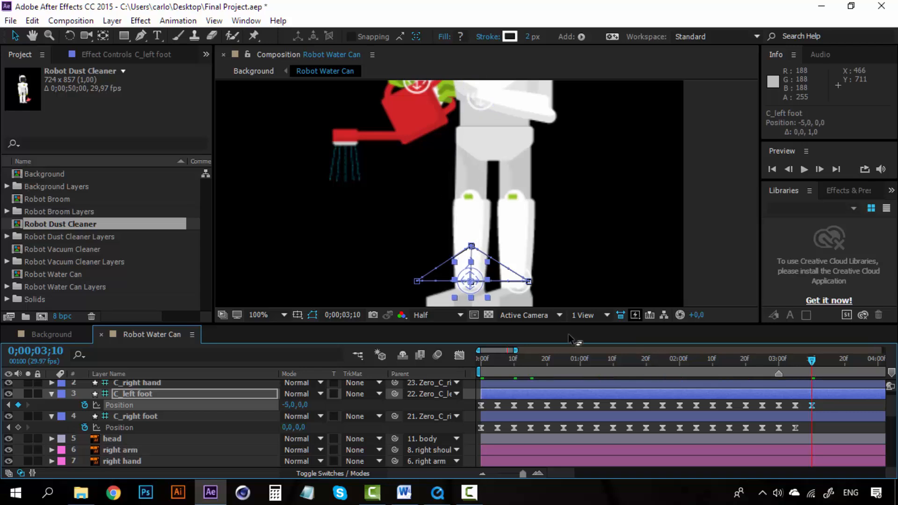
drag(493, 264, 492, 231)
key(v)
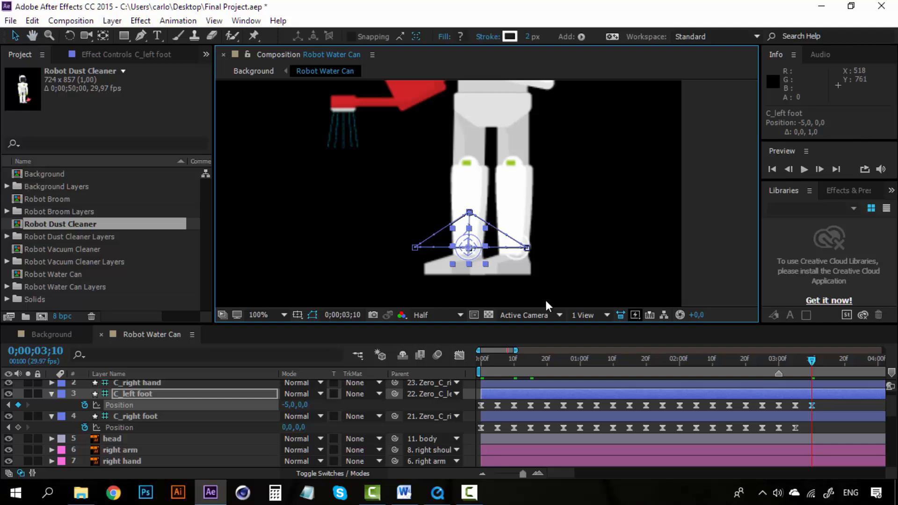
key(Right)
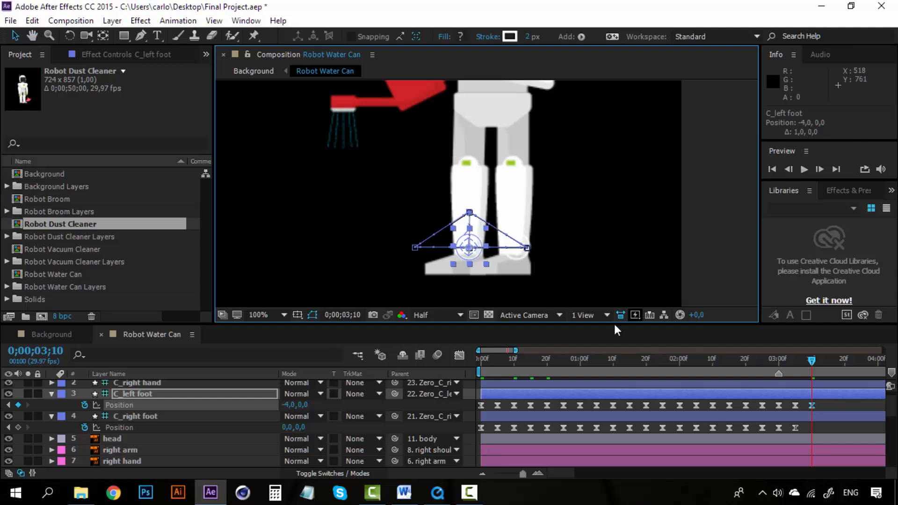
In the Background composition, move the Robot Water Can layer's final Position keyframe to 0;00;03;10
click(53, 334)
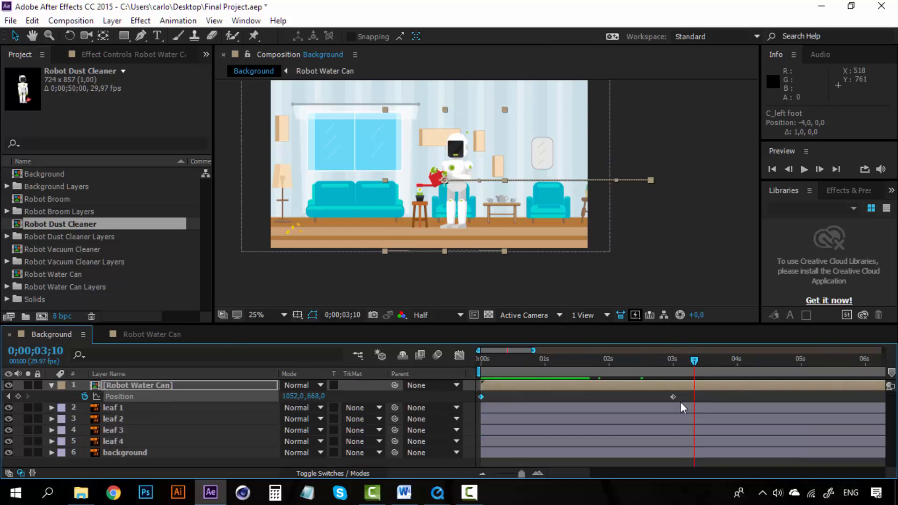
click(681, 398)
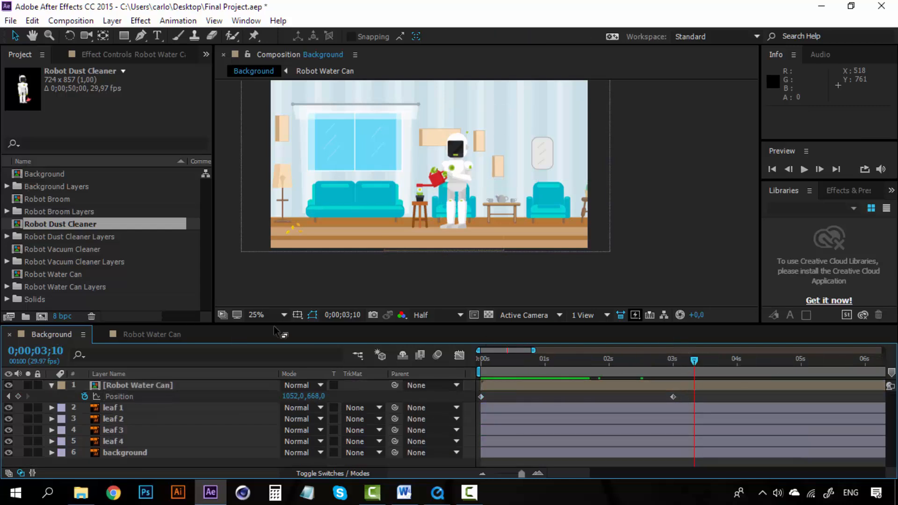
click(140, 334)
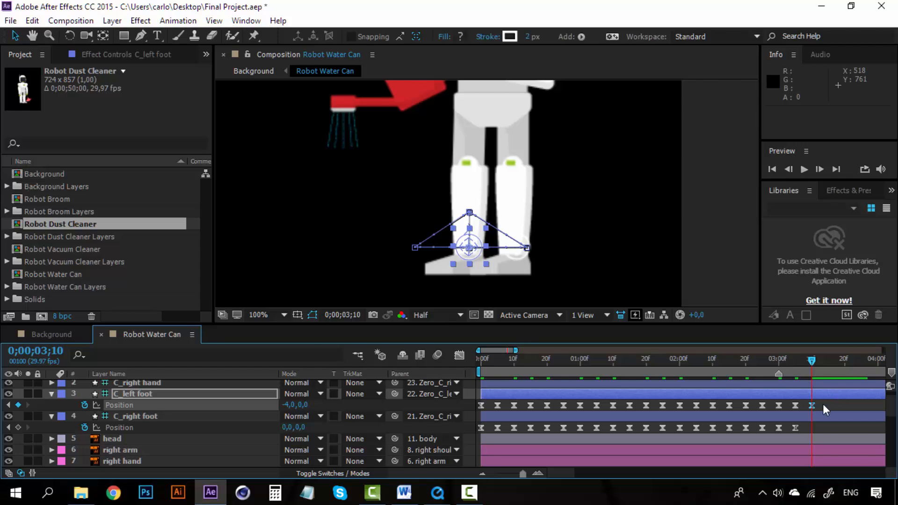
click(824, 403)
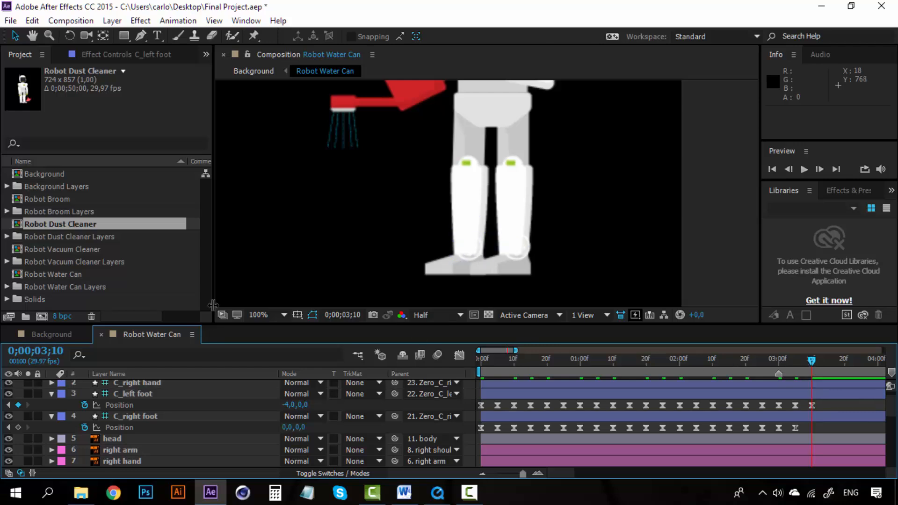
click(59, 334)
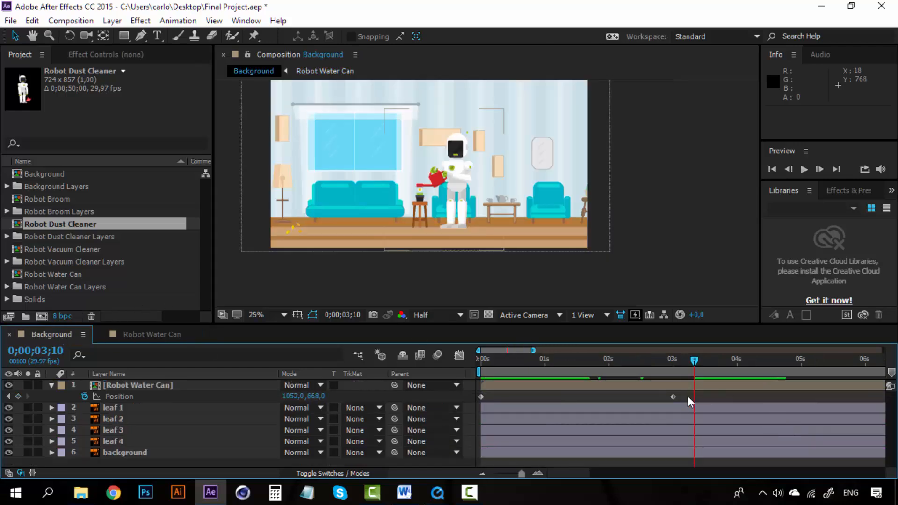
click(673, 397)
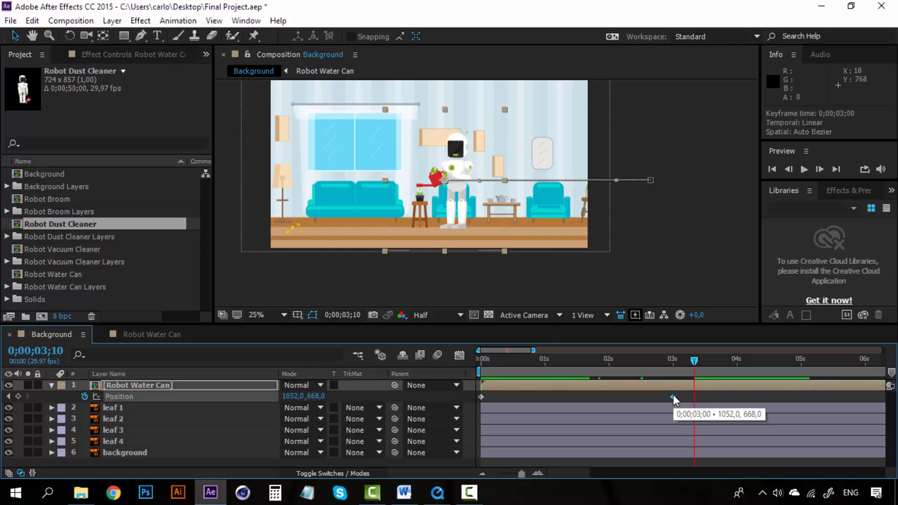
drag(691, 396, 696, 396)
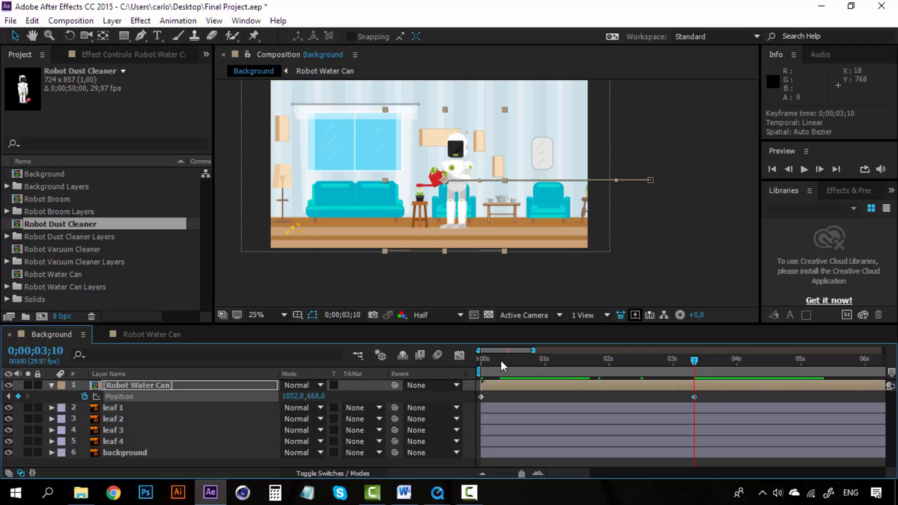
Play back the robot's entrance in the room from the start and again from 0;00;02;02
key(space)
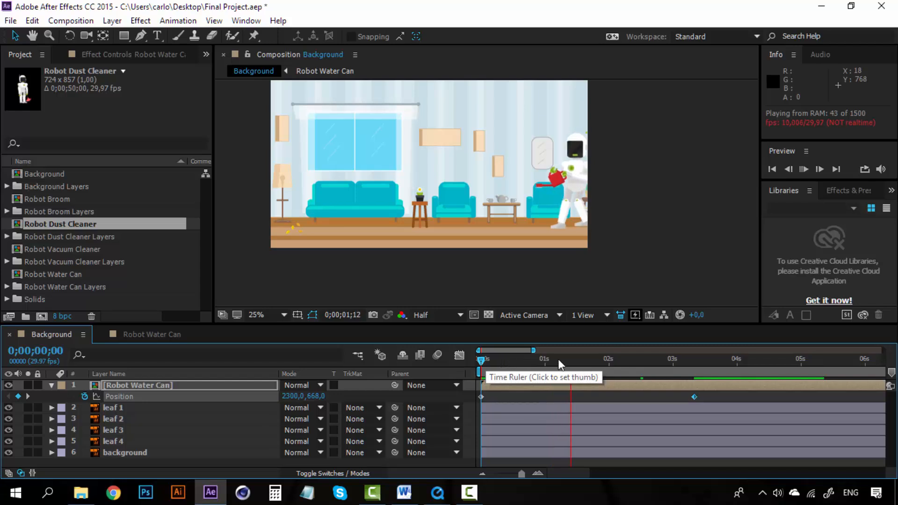
click(544, 358)
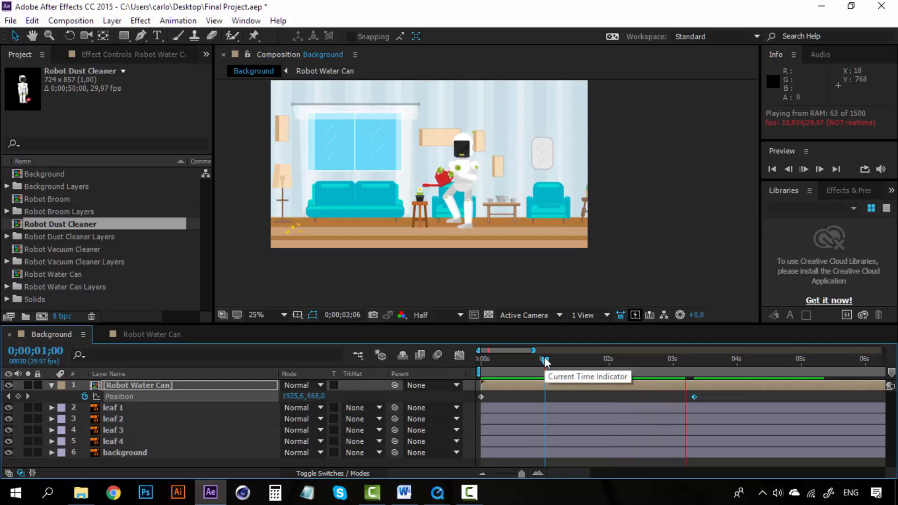
drag(545, 360, 472, 359)
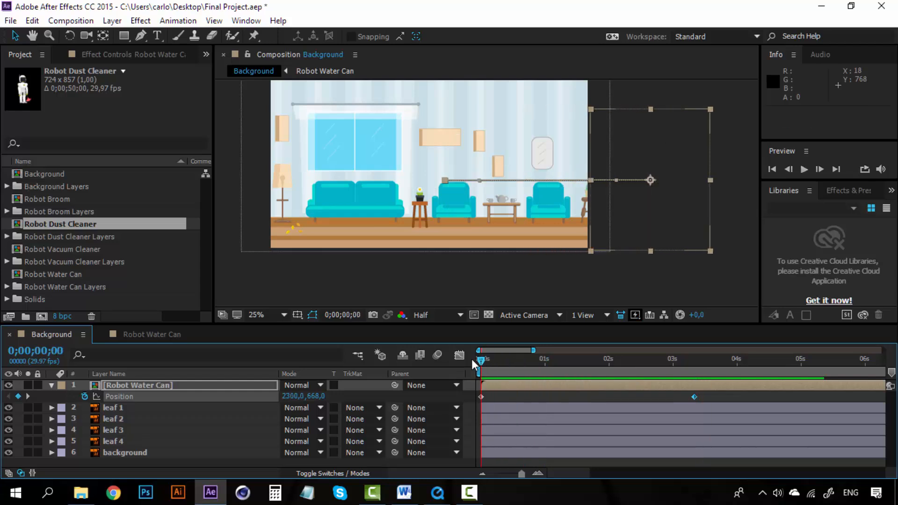
key(space)
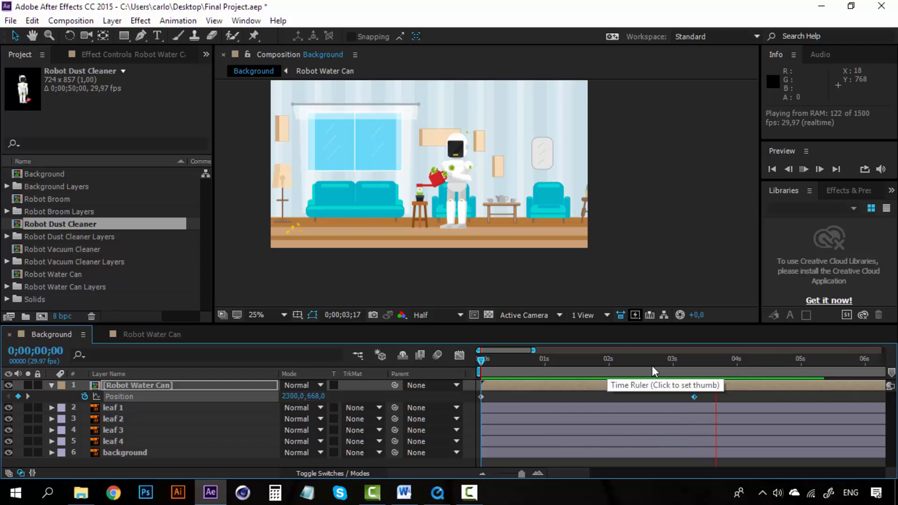
drag(652, 366, 613, 363)
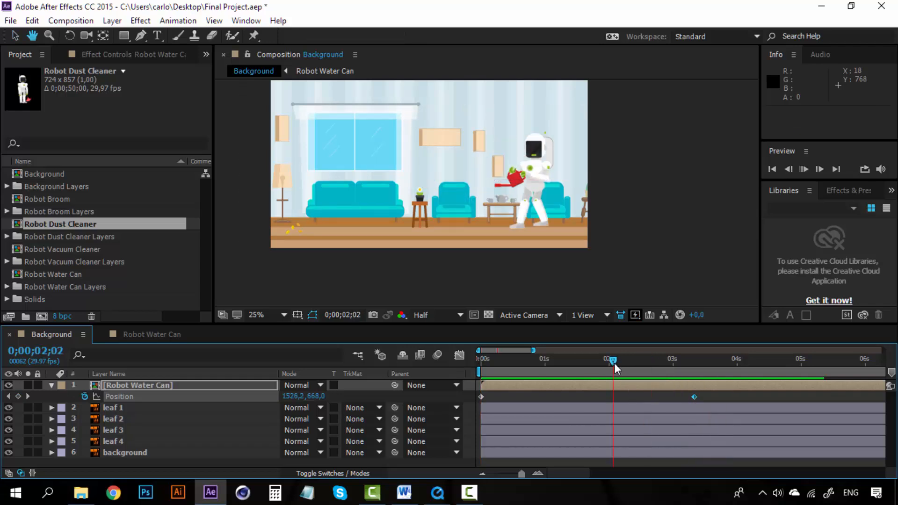
key(space)
key(space)
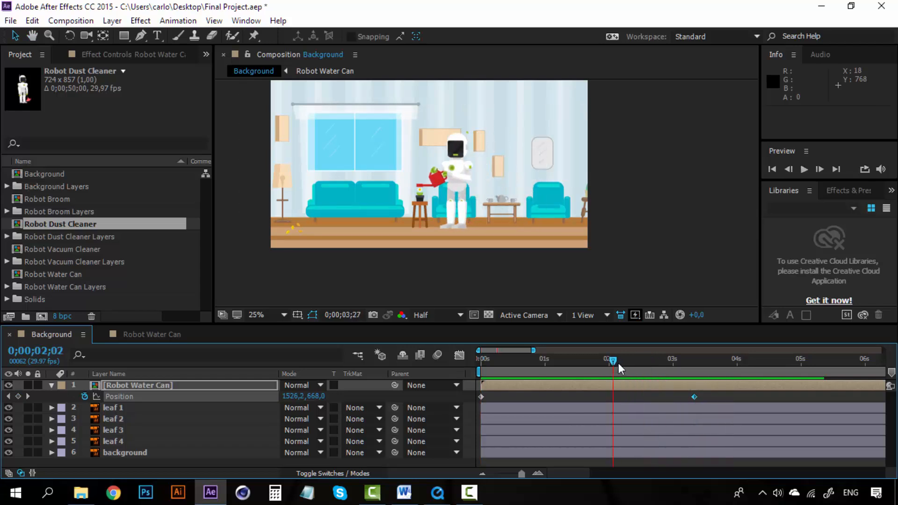
Move the Robot Water Can layer's final Position keyframe to 0;00;03;06
drag(619, 363, 689, 364)
key(period)
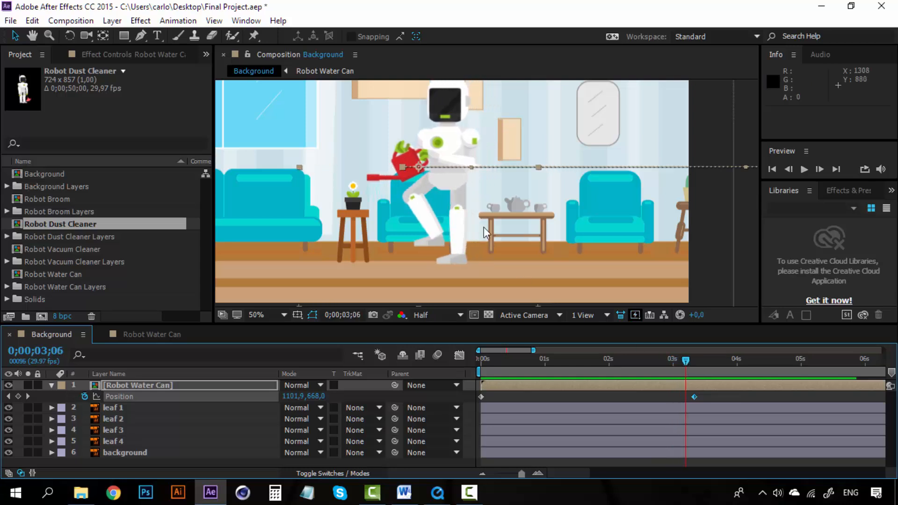
drag(694, 397, 686, 396)
Play back the robot's final step from 0;00;02;28 and from slightly earlier to judge how it stops
click(669, 362)
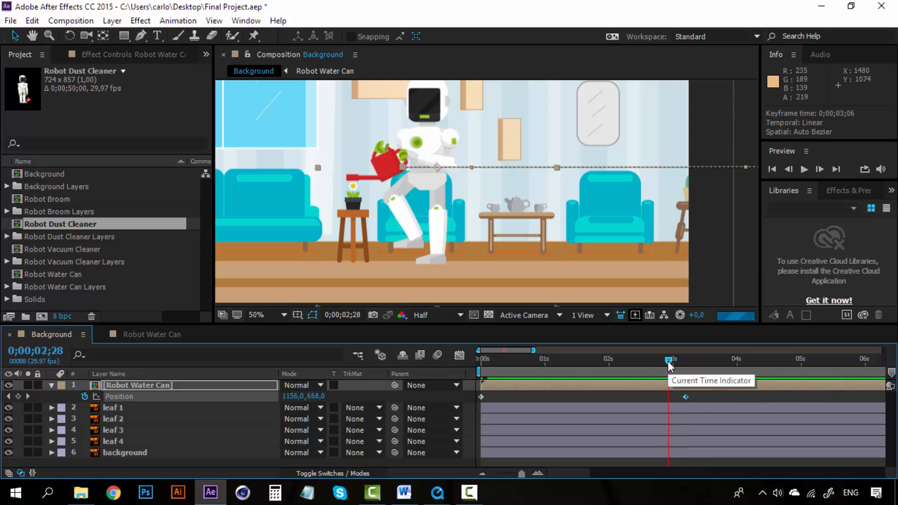
key(space)
key(space)
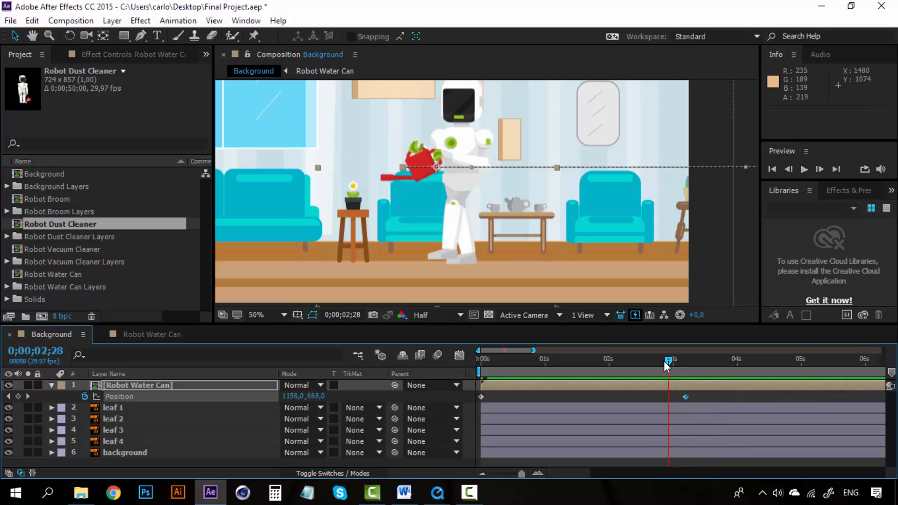
click(662, 362)
key(space)
key(space)
Move the Robot Water Can layer's final Position keyframe to 0;00;03;05 and play back the stop from 0;00;02;24
drag(661, 361, 684, 362)
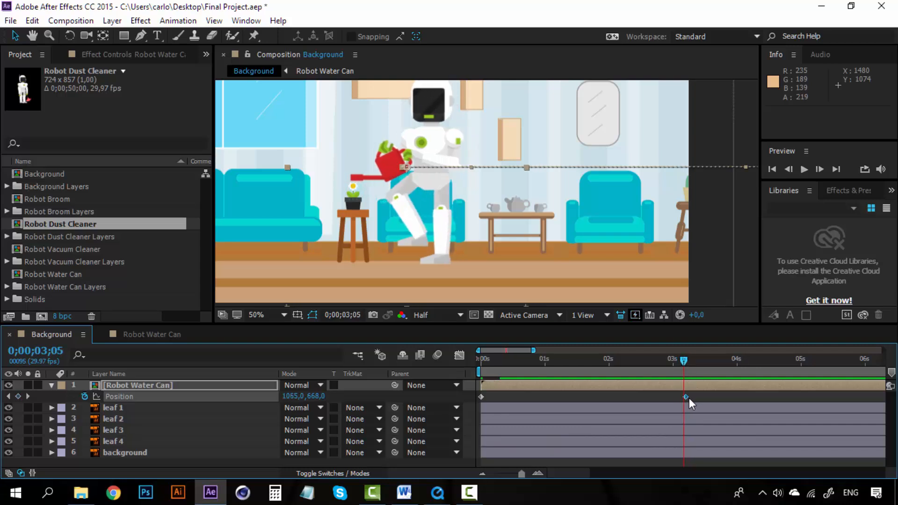
drag(690, 398, 686, 397)
click(661, 358)
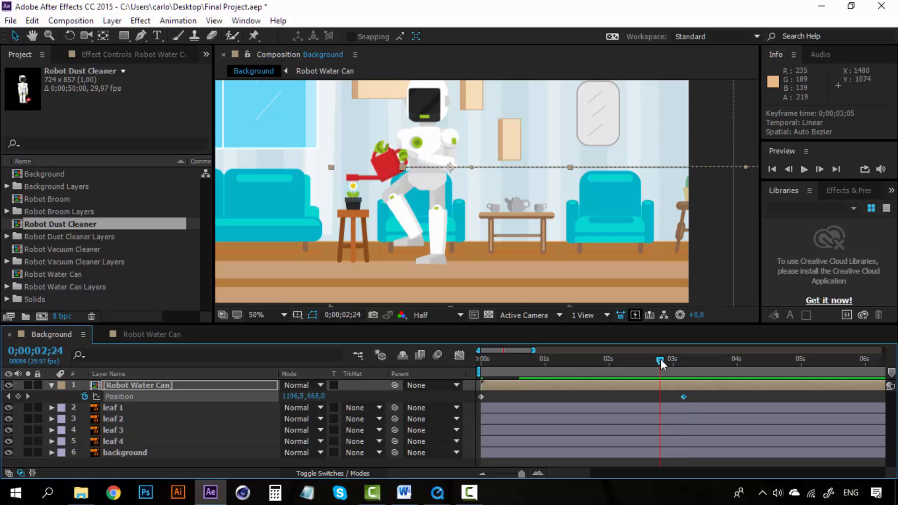
key(space)
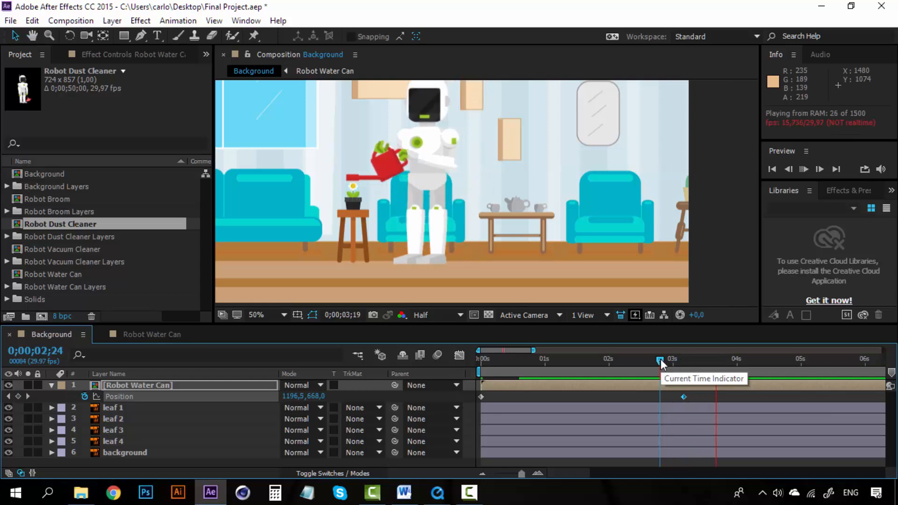
drag(660, 359, 684, 359)
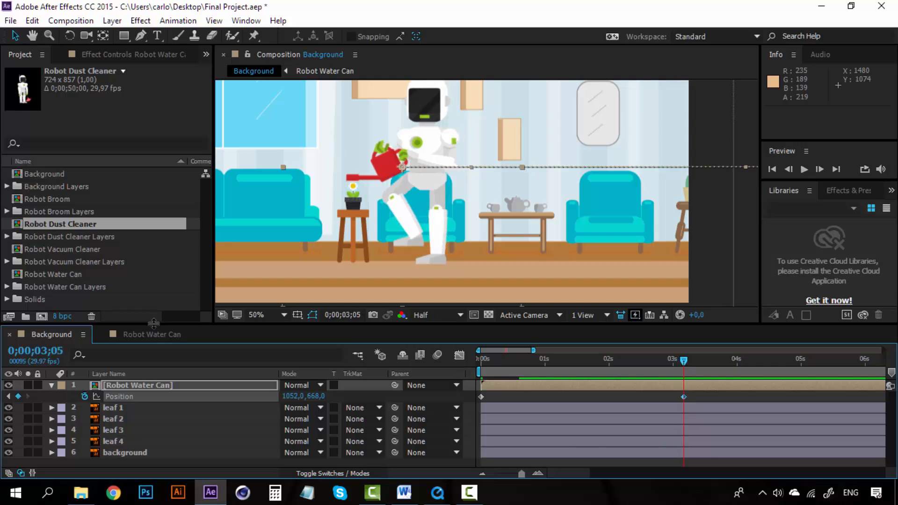
Check the foot keyframes around 0;00;03;05 in the Robot Water Can composition and return to the Background composition
click(142, 339)
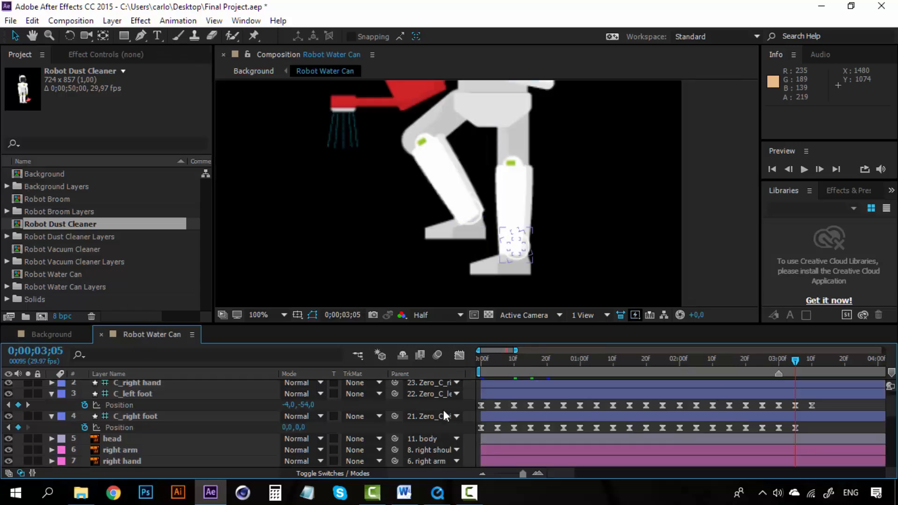
click(581, 472)
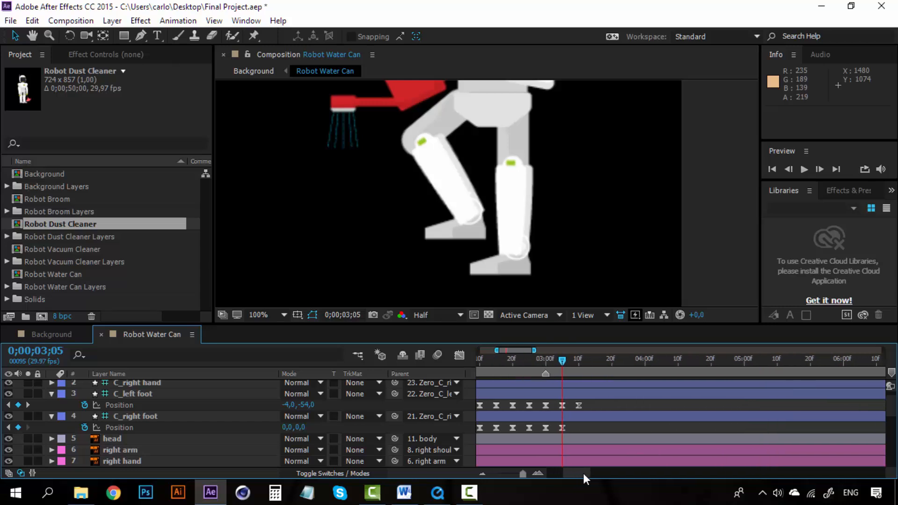
click(585, 473)
click(72, 334)
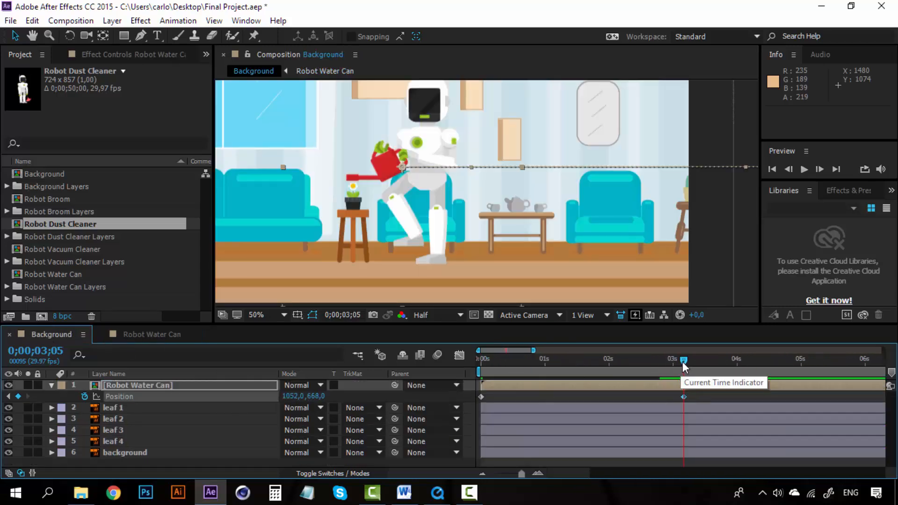
Play back the end of the robot's walk from 0;00;03;05 and inspect its standing pose at 0;00;03;12
key(space)
key(space)
drag(688, 362, 704, 360)
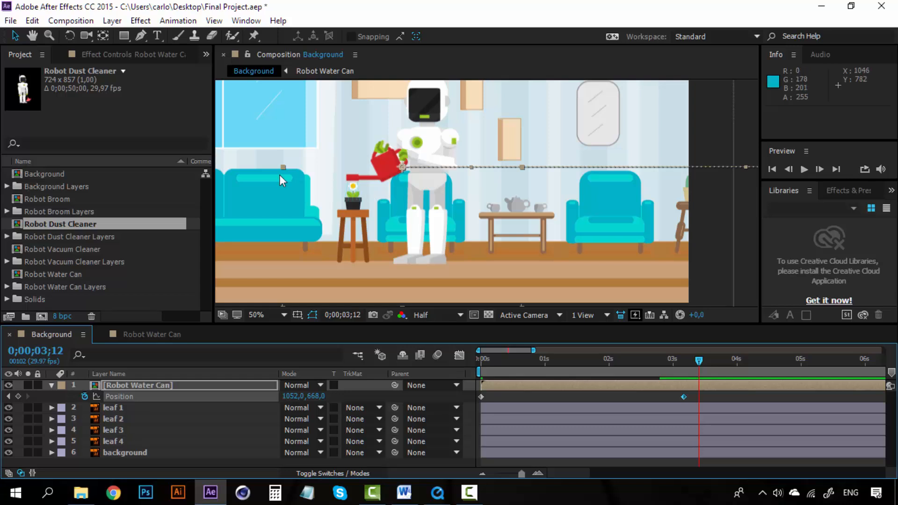
Locate the water layer in the Robot Water Can composition and review the robot's walk in the Background composition up to 0;00;03;11
click(147, 337)
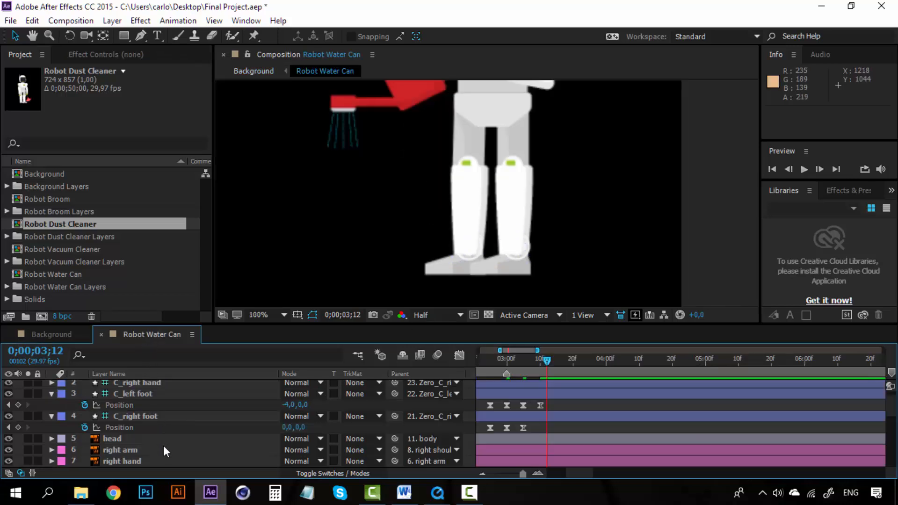
scroll(164, 446, down, 5)
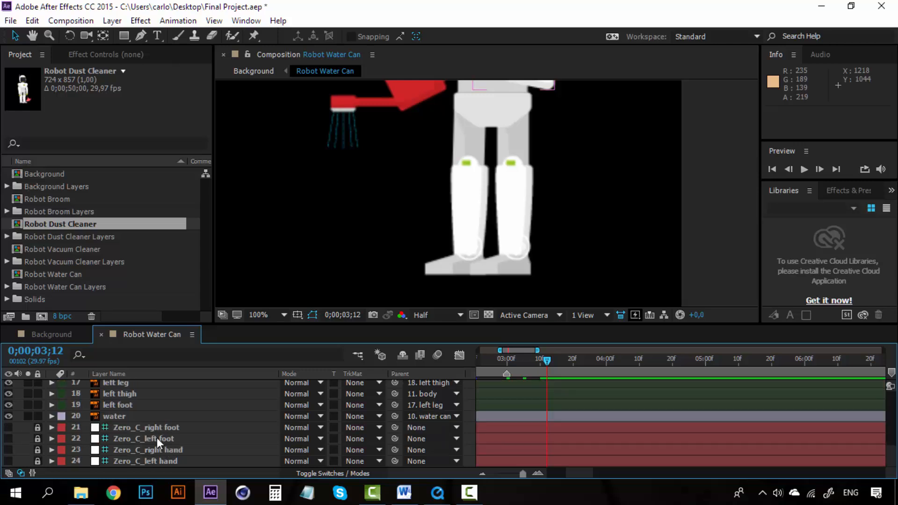
click(133, 409)
click(133, 413)
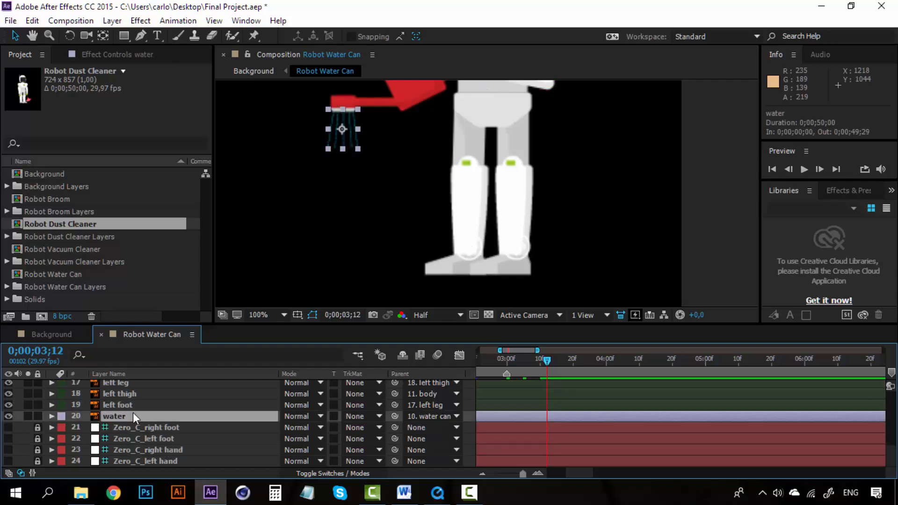
click(42, 334)
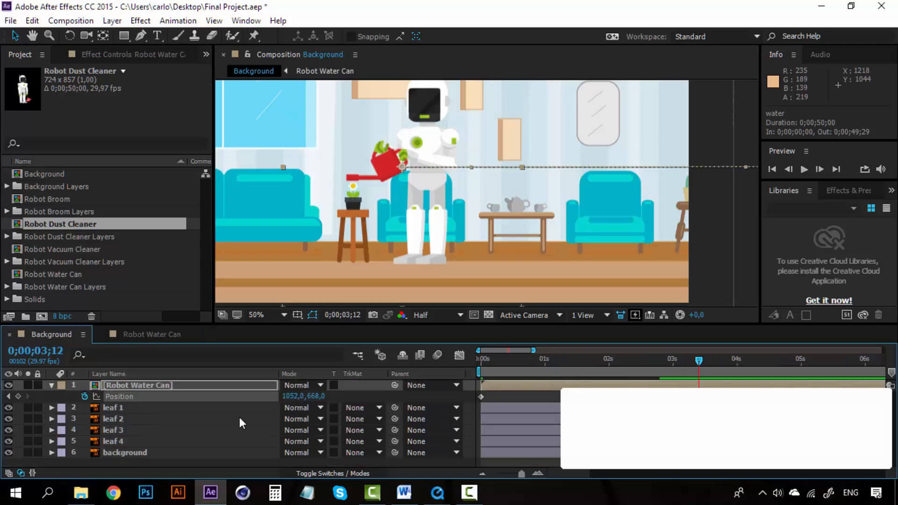
click(489, 361)
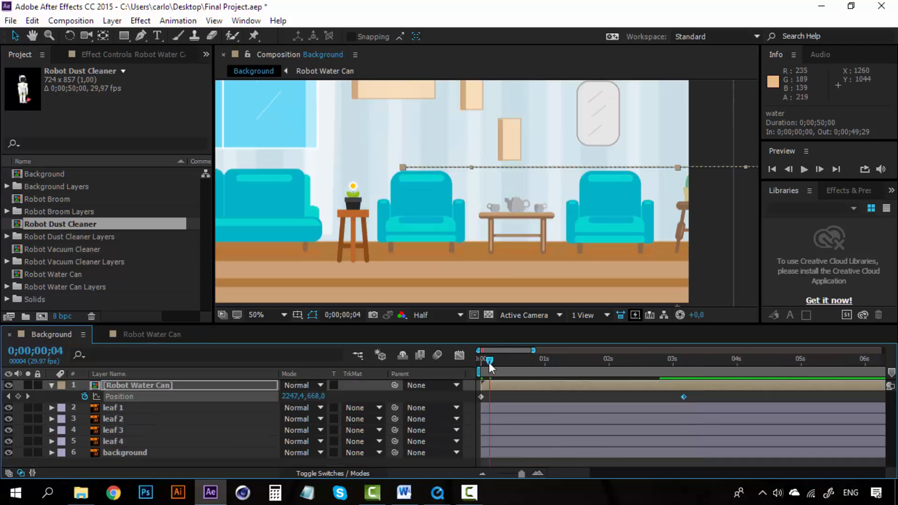
drag(523, 364, 551, 363)
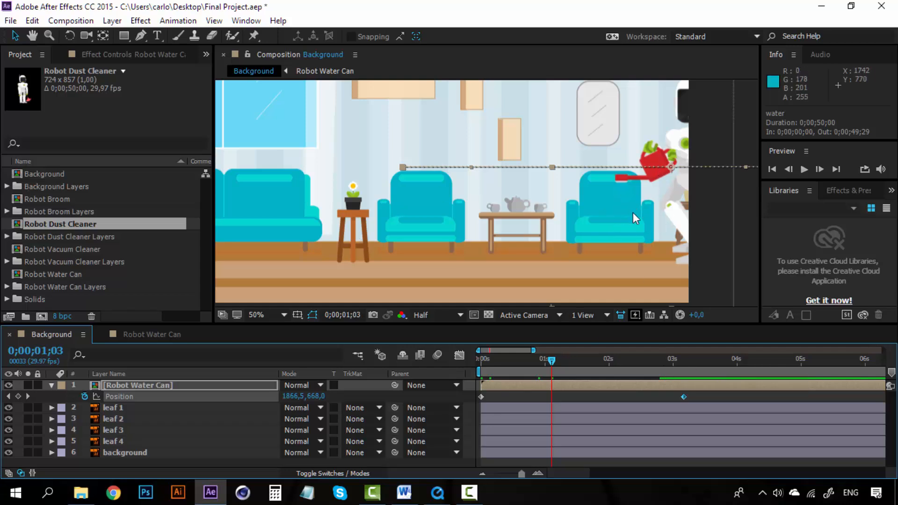
click(697, 364)
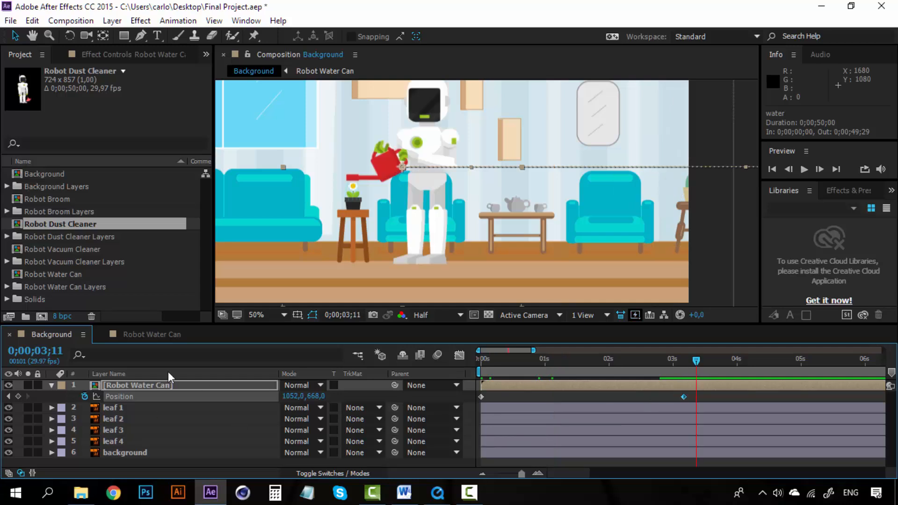
Trim the start of the water layer in the Robot Water Can composition to 0;00;03;11
click(159, 335)
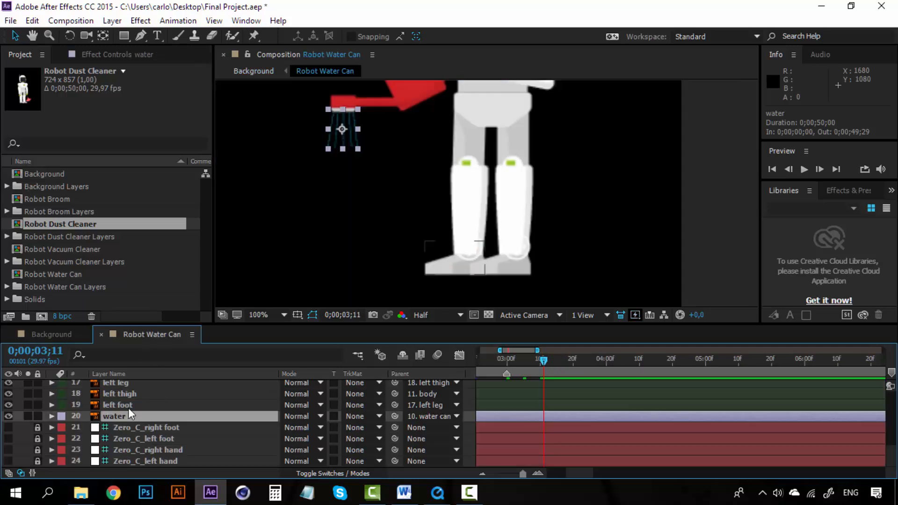
click(129, 407)
click(128, 418)
key(alt+bracketleft)
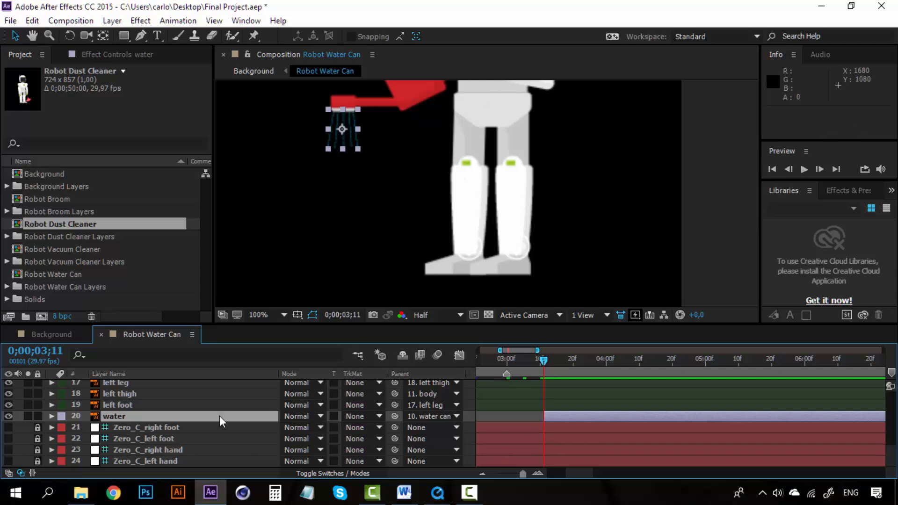
Play back the start of the water from 0;00;03;06 and go back to 0;00;03;11
click(527, 359)
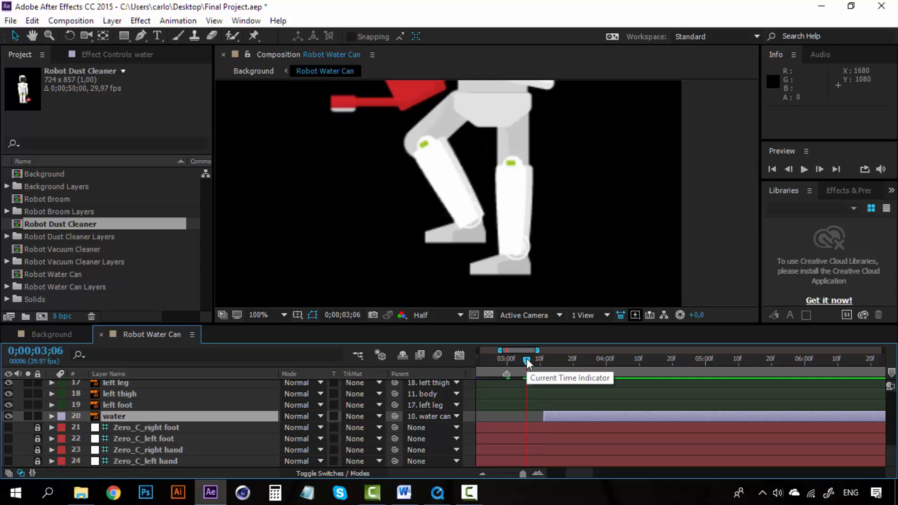
key(space)
key(space)
drag(527, 360, 545, 359)
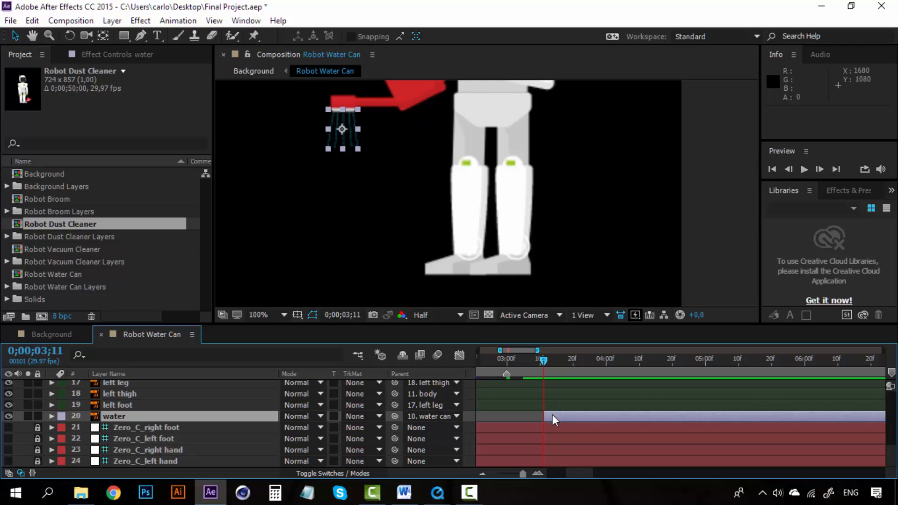
Shift the water layer four frames so it starts at 0;00;03;15, preview it and go to that frame
drag(552, 415, 563, 415)
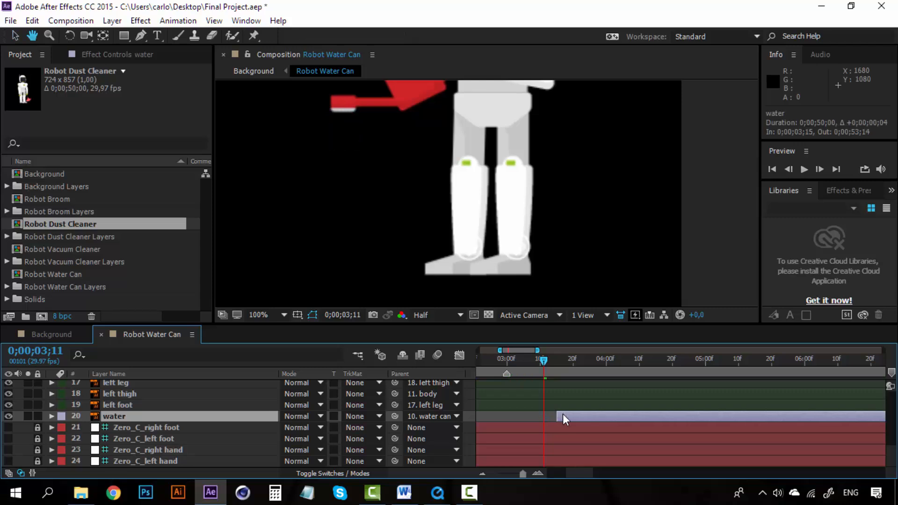
key(space)
click(555, 360)
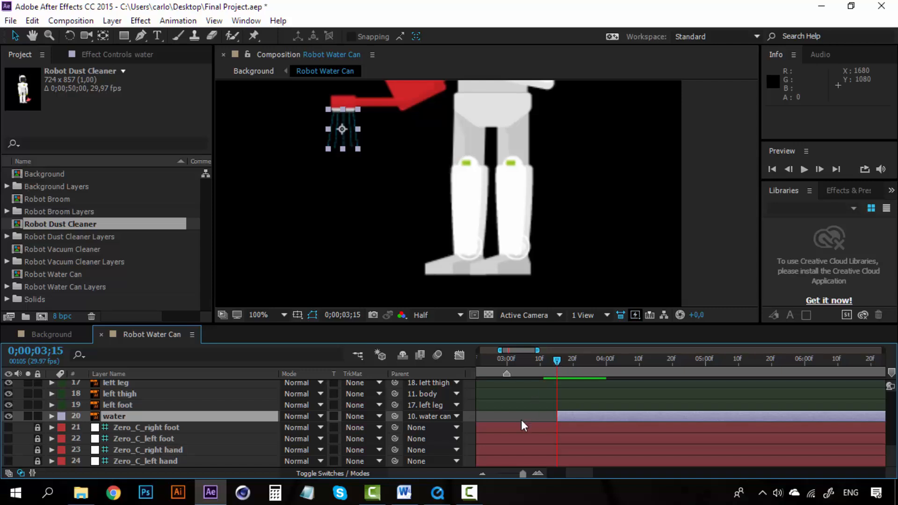
Reveal the Position property of the C_left hand and C_right hand layers
scroll(510, 411, up, 6)
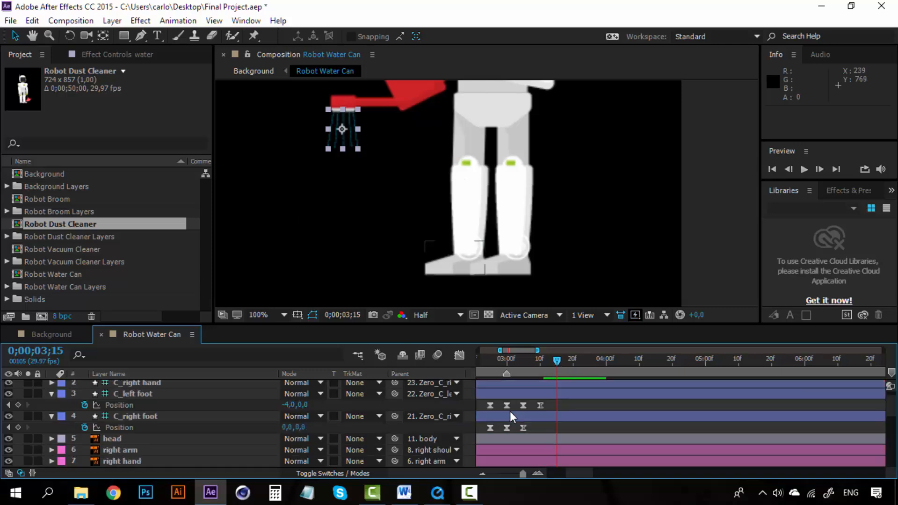
click(159, 385)
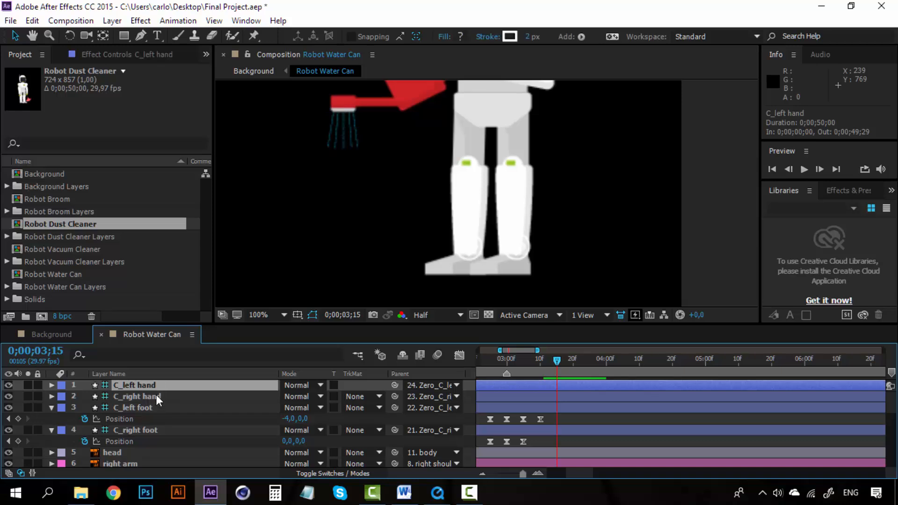
shift+click(156, 396)
key(p)
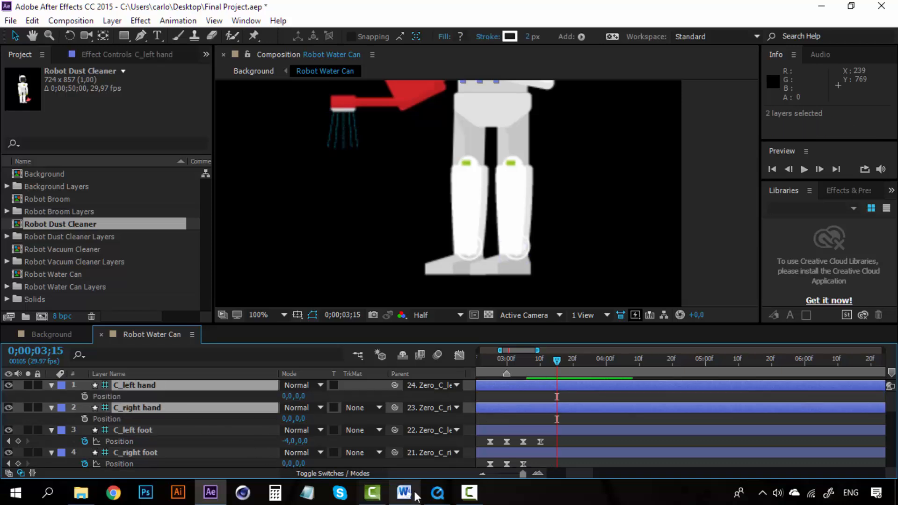
Switch to the Final Project reference video in QuickTime, study the robot's watering motion from about 00:00:03, and return to After Effects
click(436, 494)
click(449, 460)
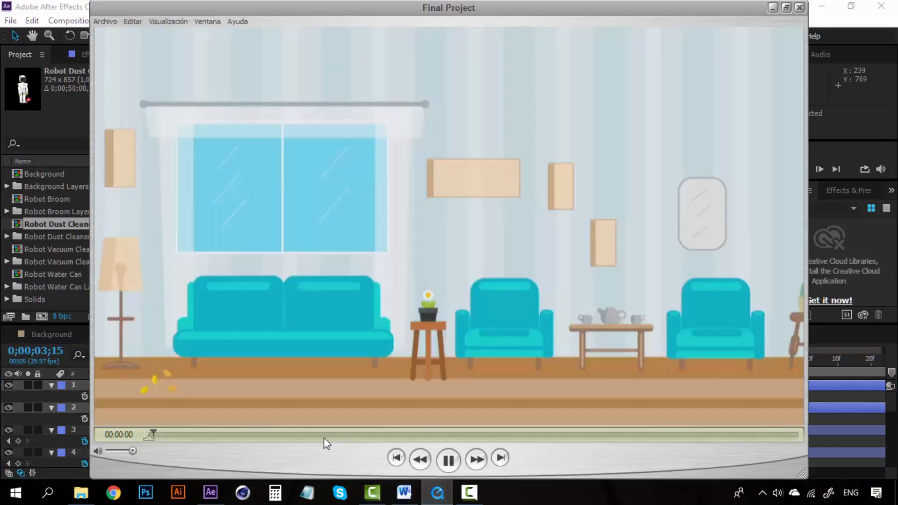
drag(238, 435, 198, 435)
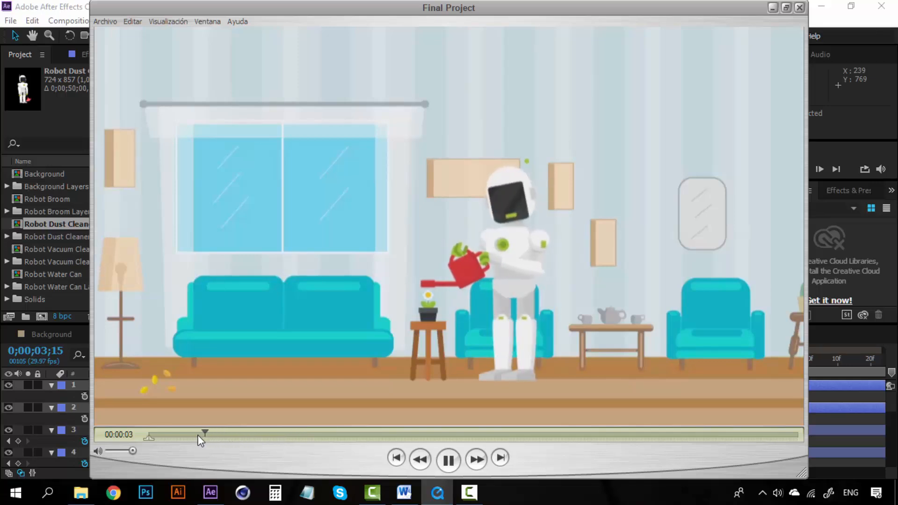
click(195, 435)
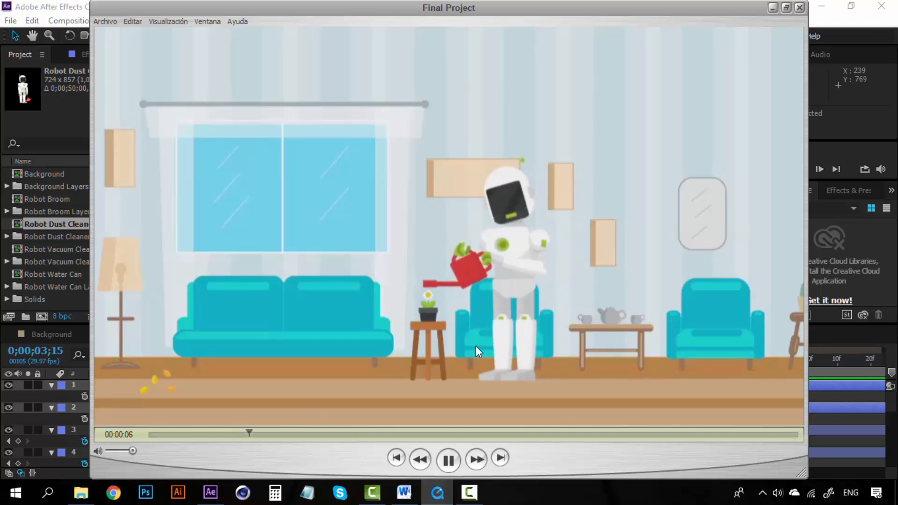
click(449, 464)
click(774, 8)
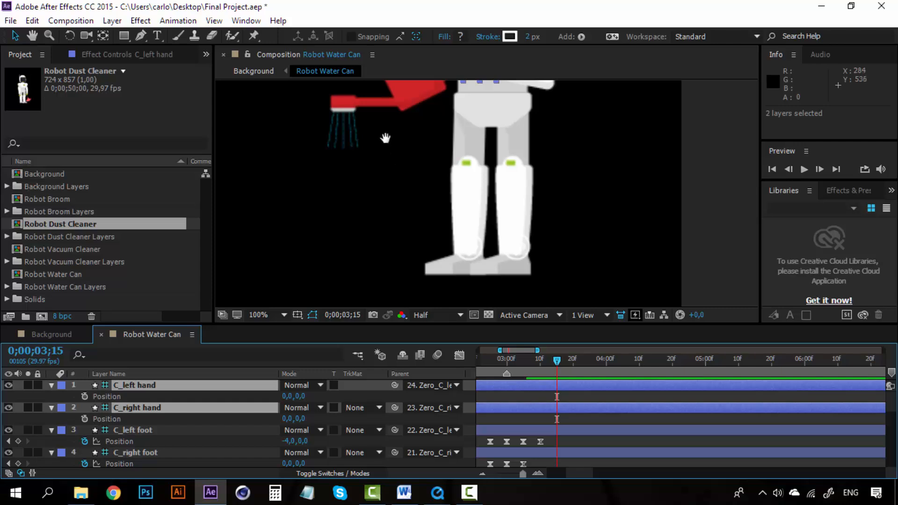
Start keyframing Position on the C_left hand and C_right hand layers at 0;00;03;15
drag(385, 138, 415, 235)
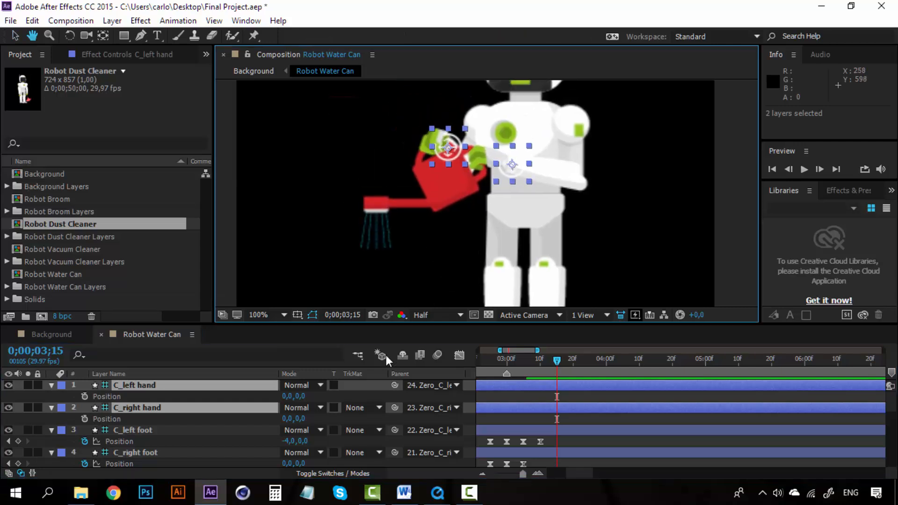
key(v)
click(84, 396)
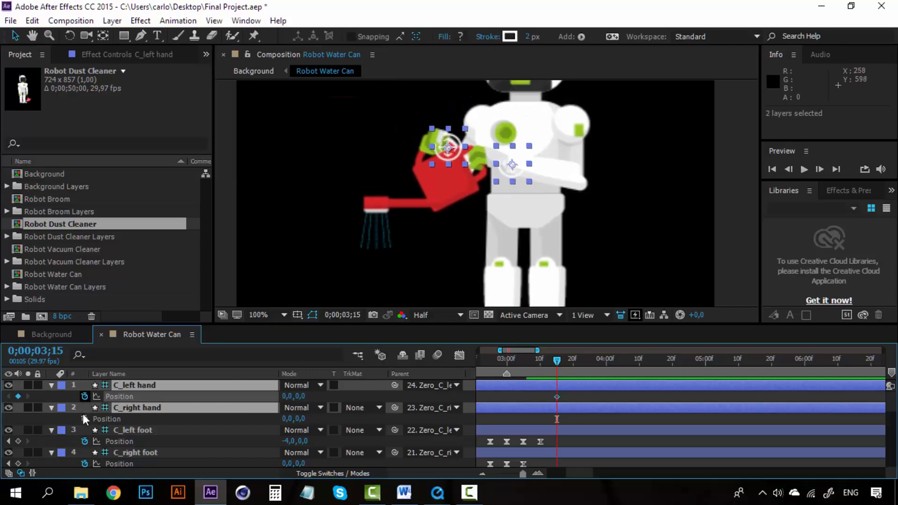
click(84, 418)
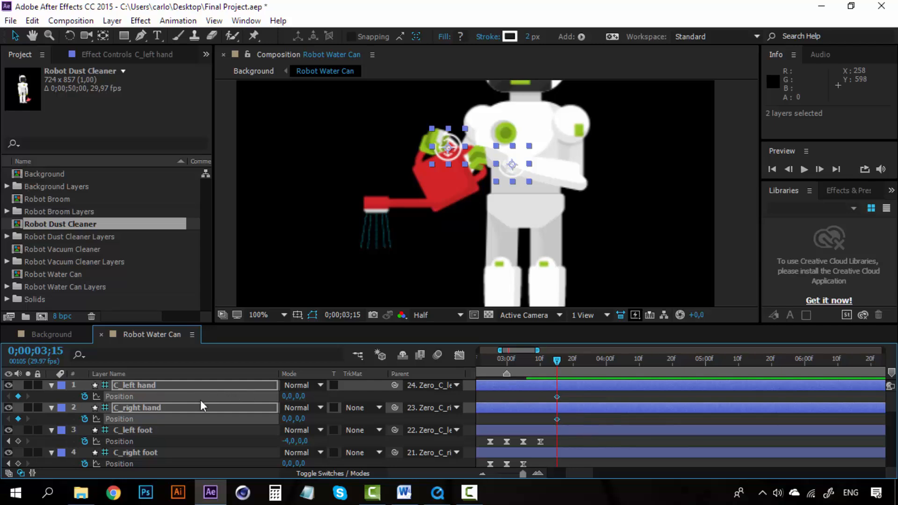
click(733, 276)
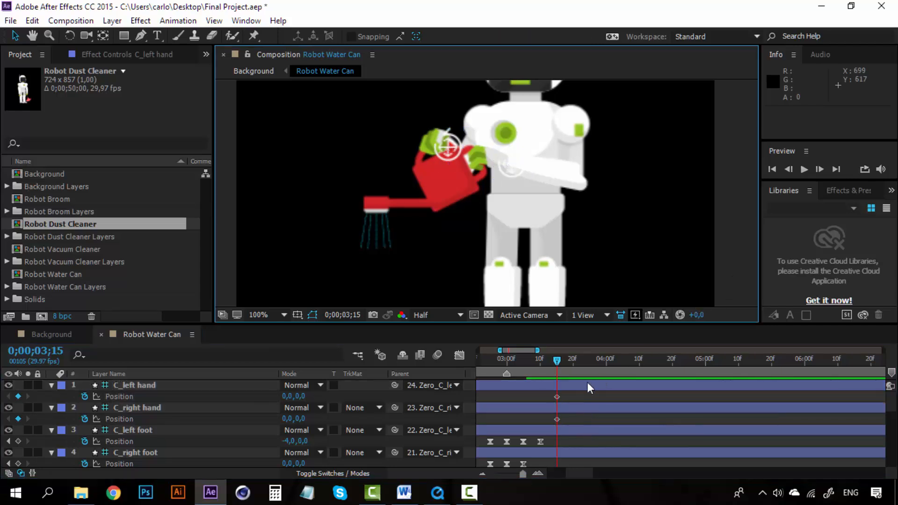
Move the C_right hand controller to Position -38,0 at 0;00;03;25 to add a second keyframe
click(537, 475)
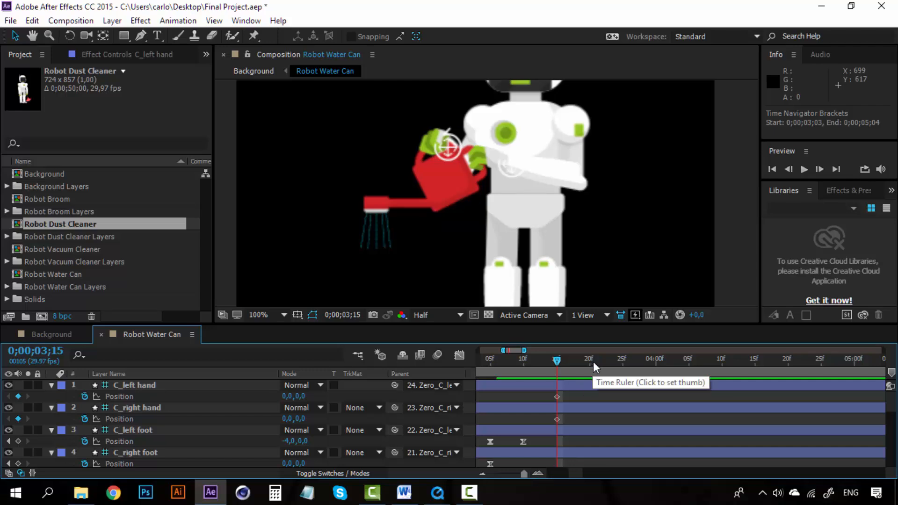
click(623, 362)
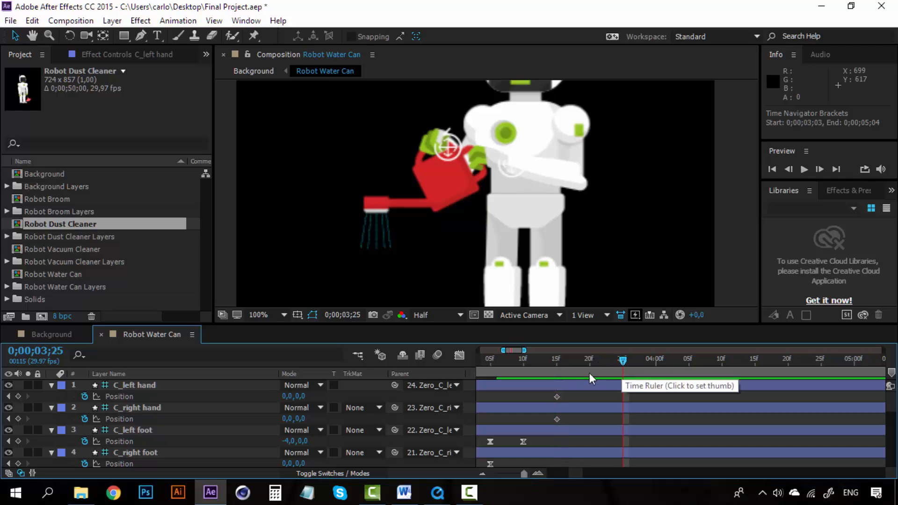
click(557, 360)
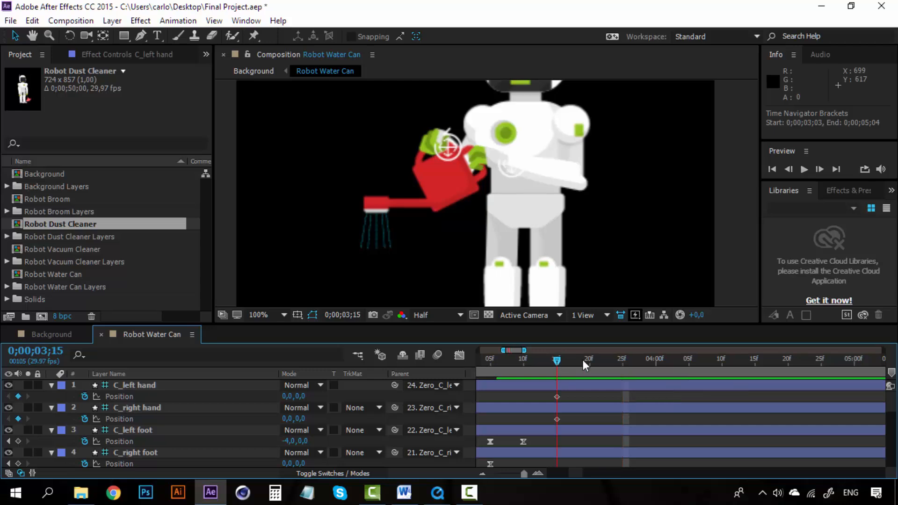
click(624, 359)
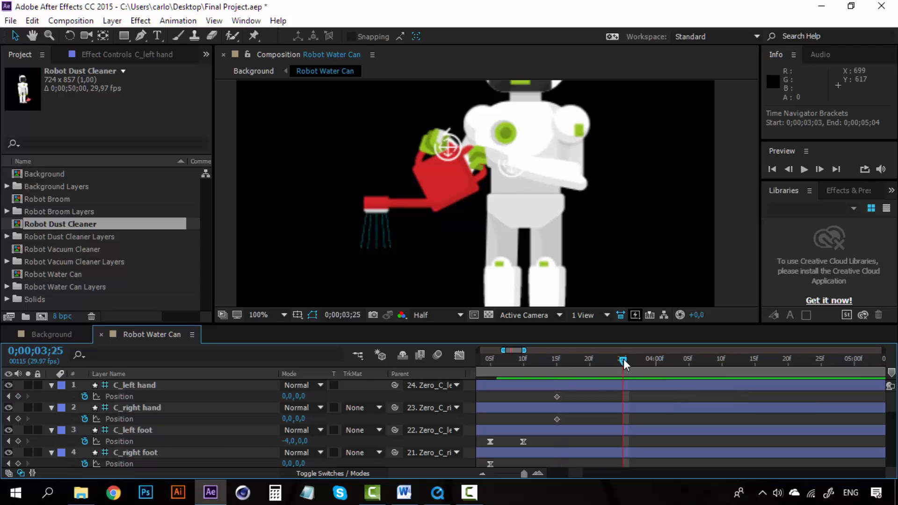
click(521, 165)
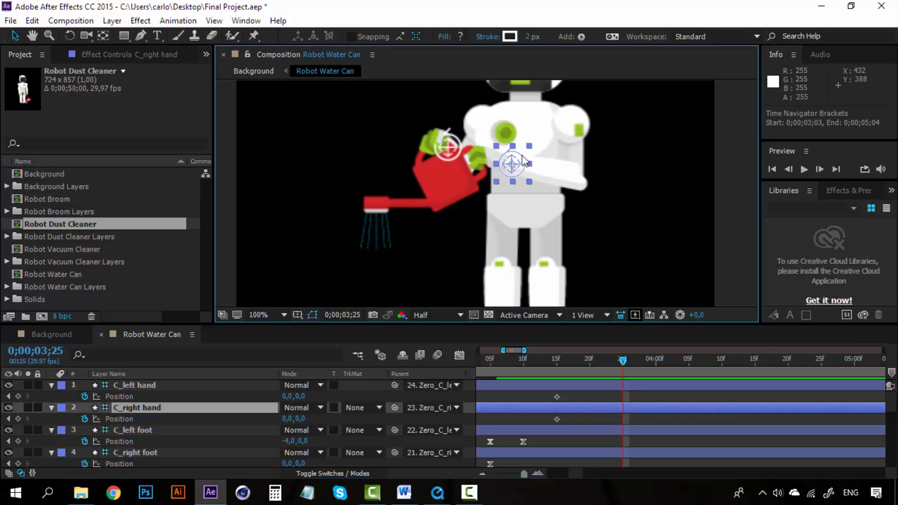
drag(522, 158, 498, 156)
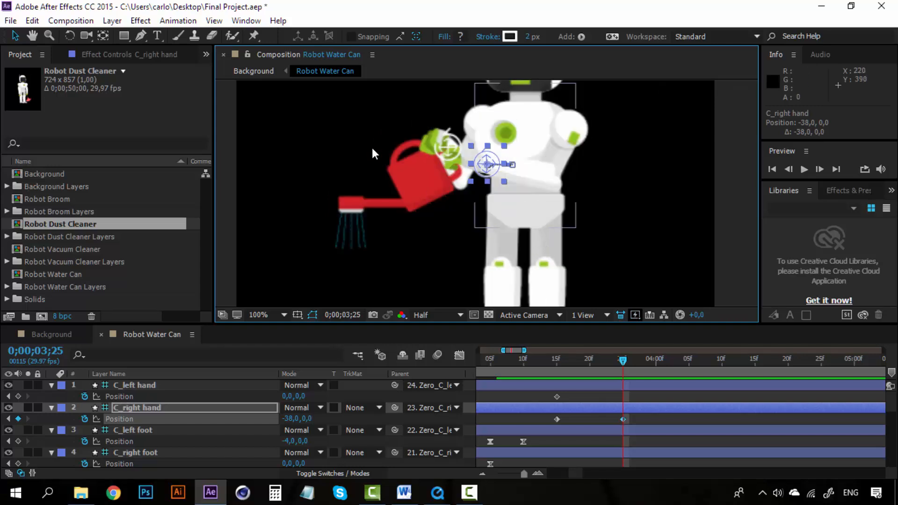
Set the preview resolution to Full and move the C_left hand controller to Position -51,0 at 0;00;03;25
key(period)
drag(364, 155, 442, 216)
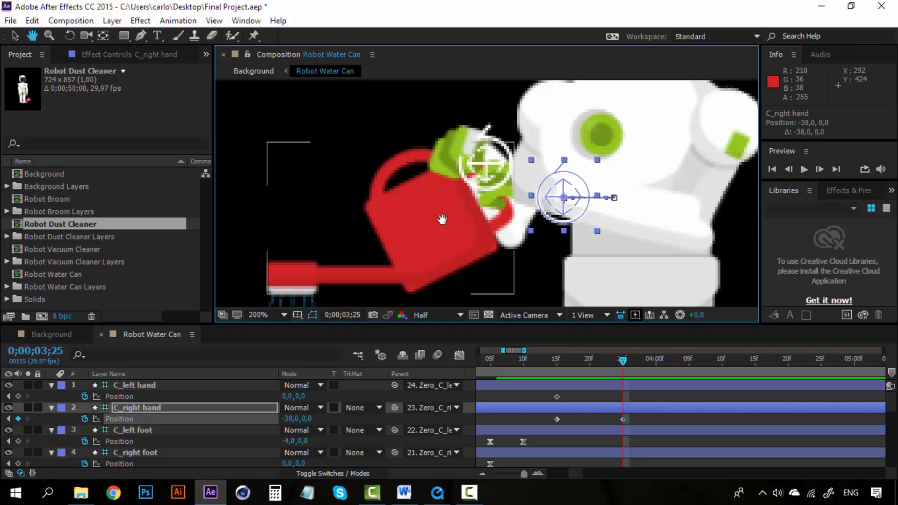
click(444, 318)
click(453, 350)
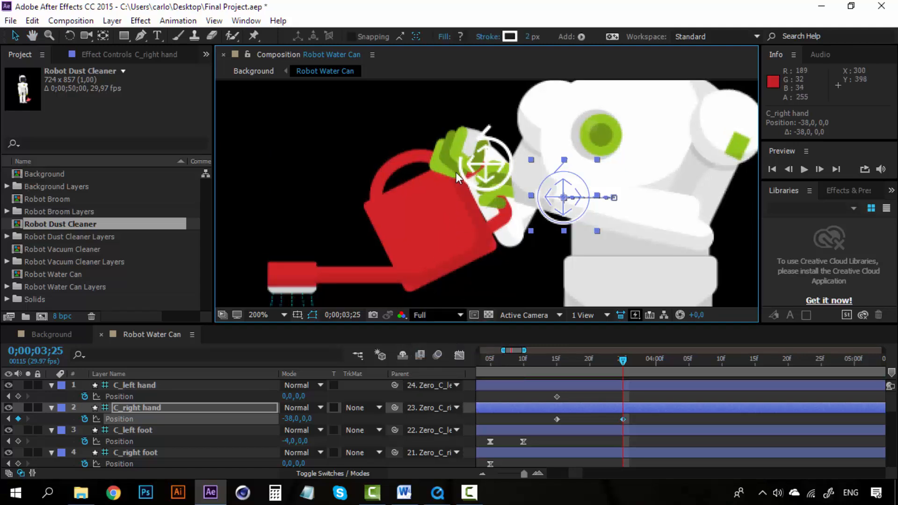
click(151, 385)
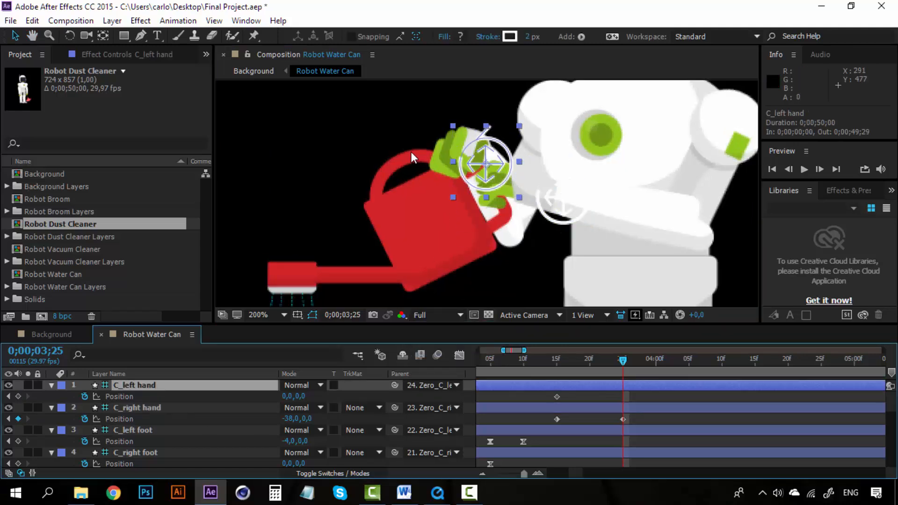
drag(500, 144, 432, 142)
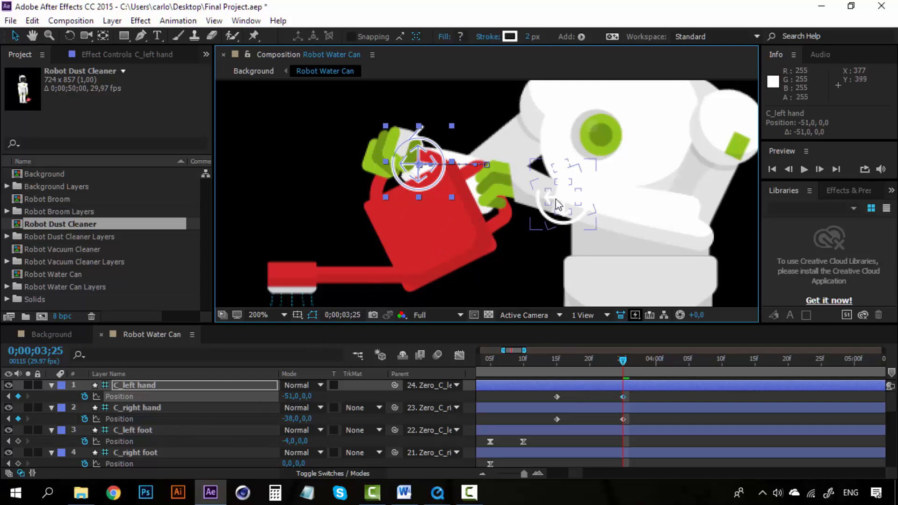
Preview the hand movement in the Robot Water Can composition from about 0;00;03;14
click(554, 359)
key(space)
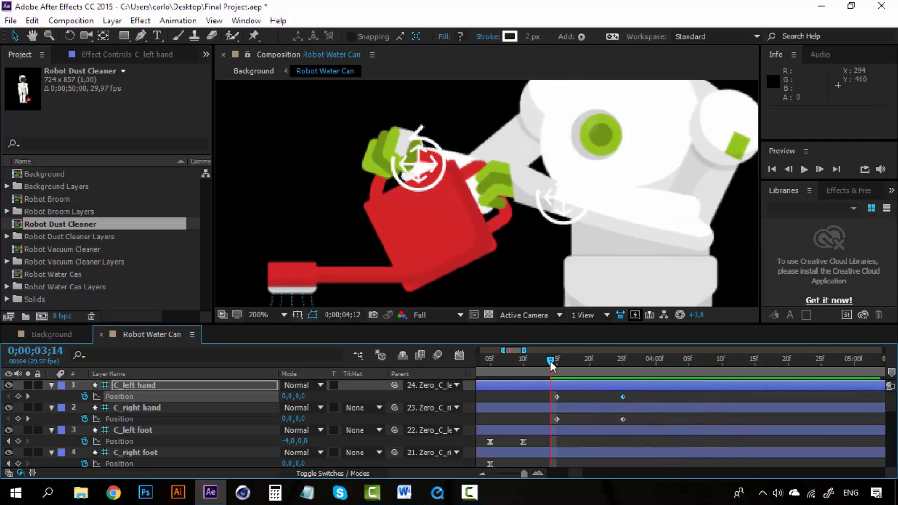
key(space)
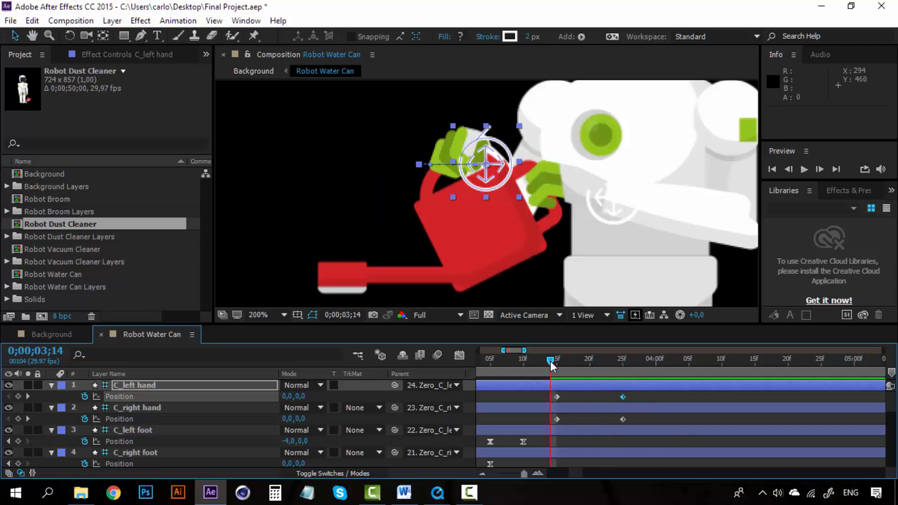
Copy the C_left hand Position keyframe from 0;00;03;15 and paste it at 0;00;04;05
click(609, 359)
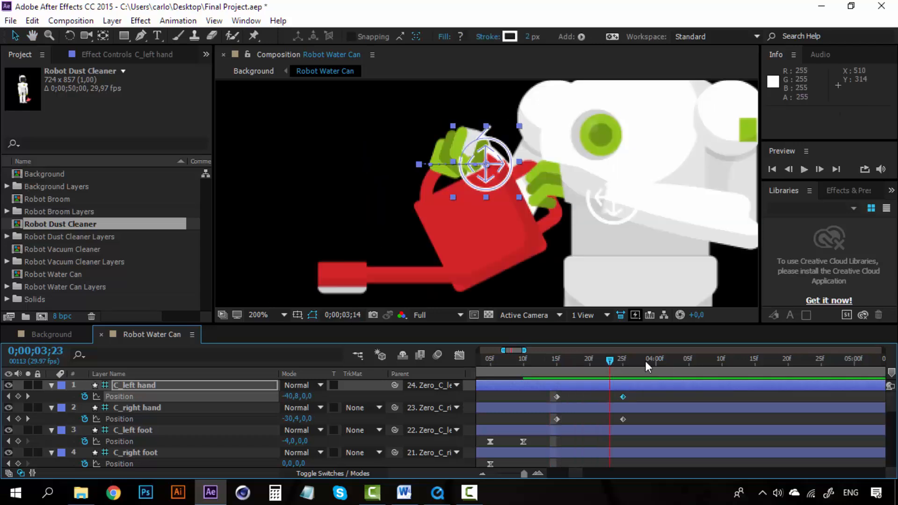
click(689, 360)
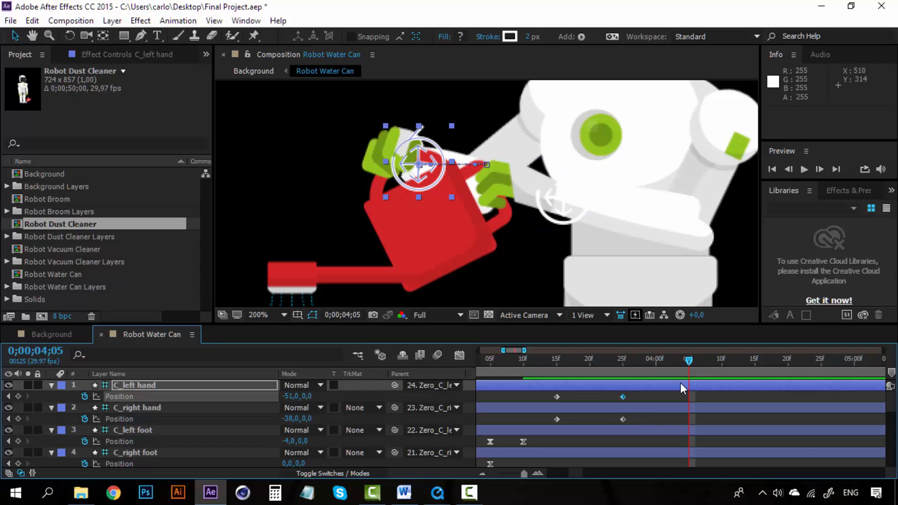
click(497, 401)
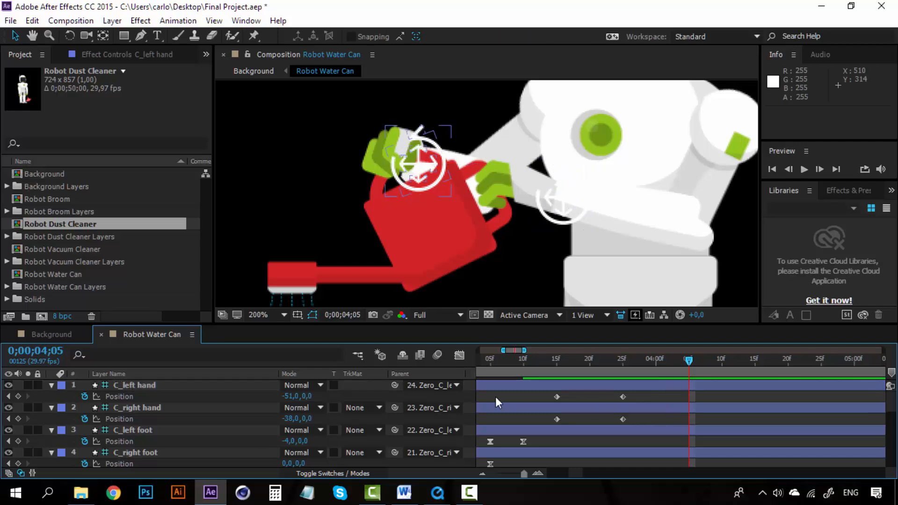
click(557, 397)
key(ctrl+c)
key(ctrl+v)
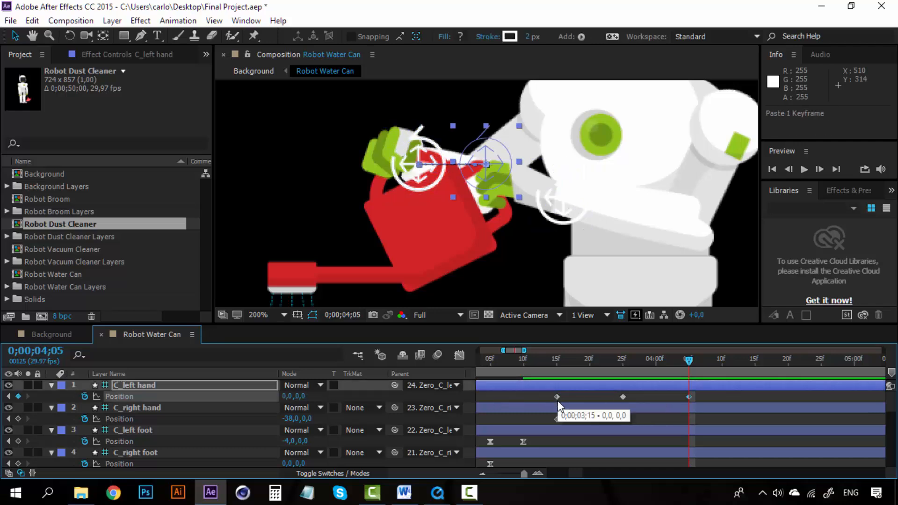
Duplicate the C_right hand Position keyframe from 0;00;03;15 at 0;00;04;05, keeping the original keyframe
click(557, 419)
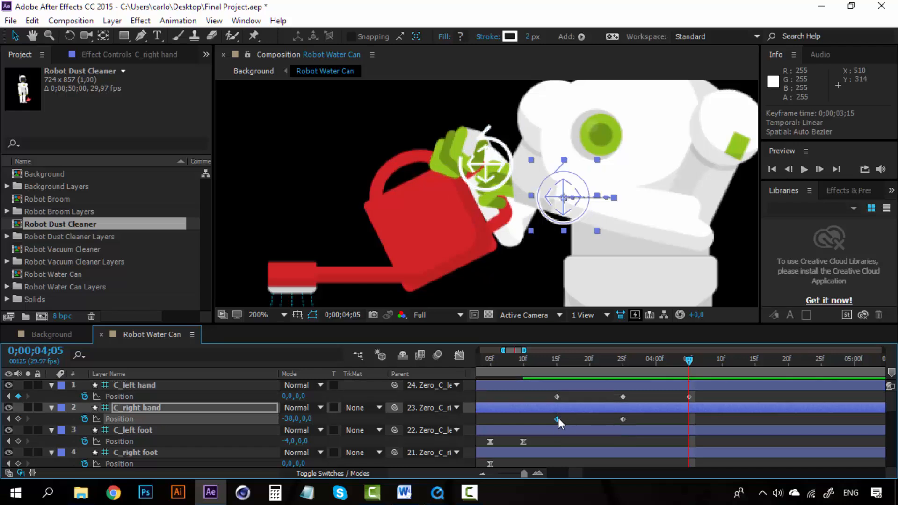
key(ctrl+x)
key(ctrl+v)
key(ctrl+z)
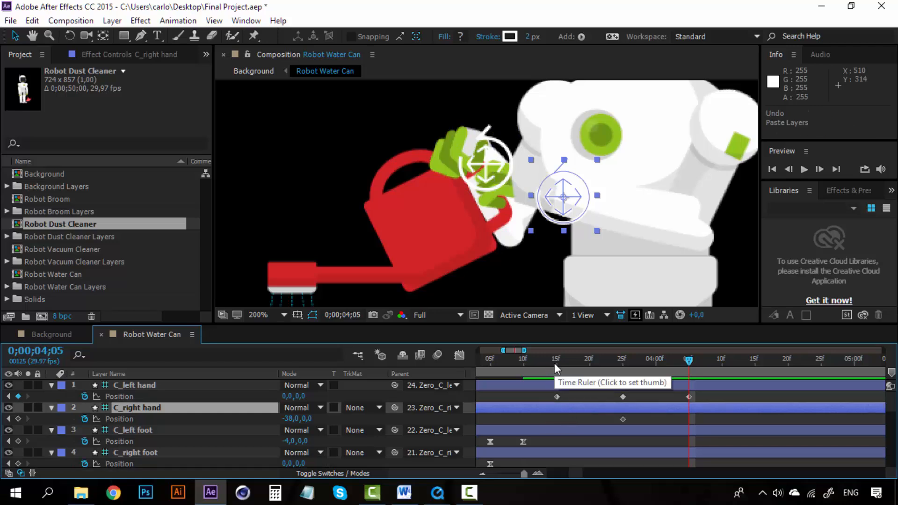
key(ctrl+z)
key(ctrl+v)
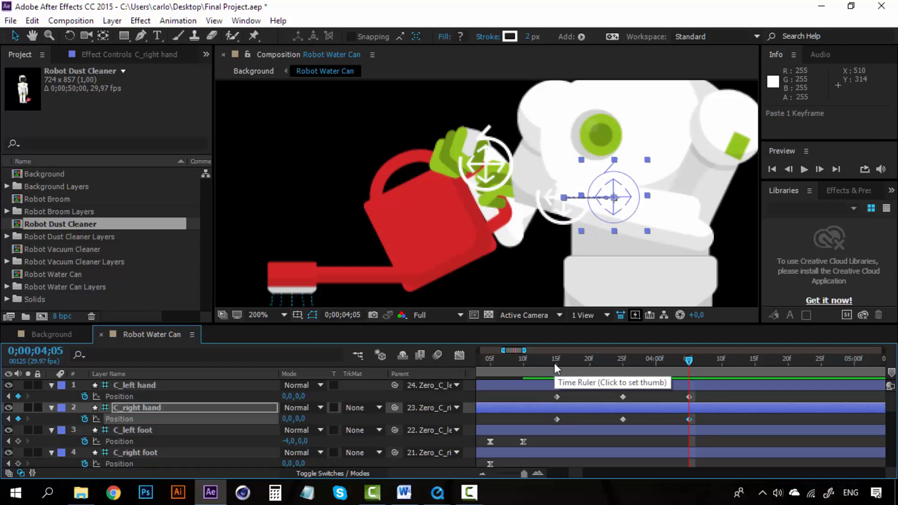
Preview the back-and-forth movement of both hands from 0;00;03;15
click(555, 363)
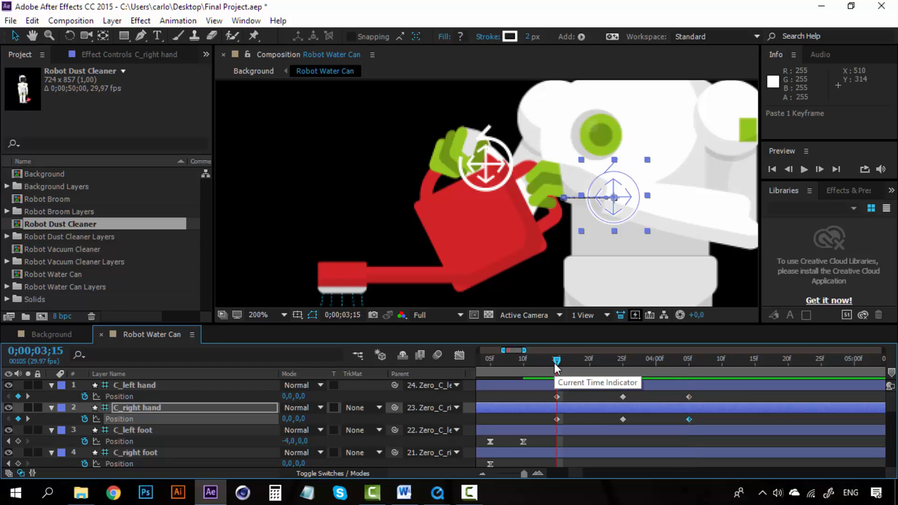
key(space)
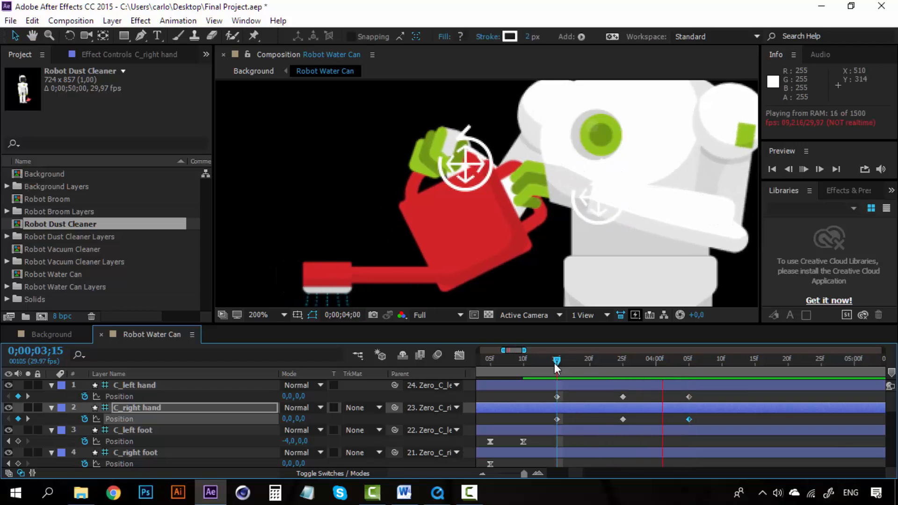
key(space)
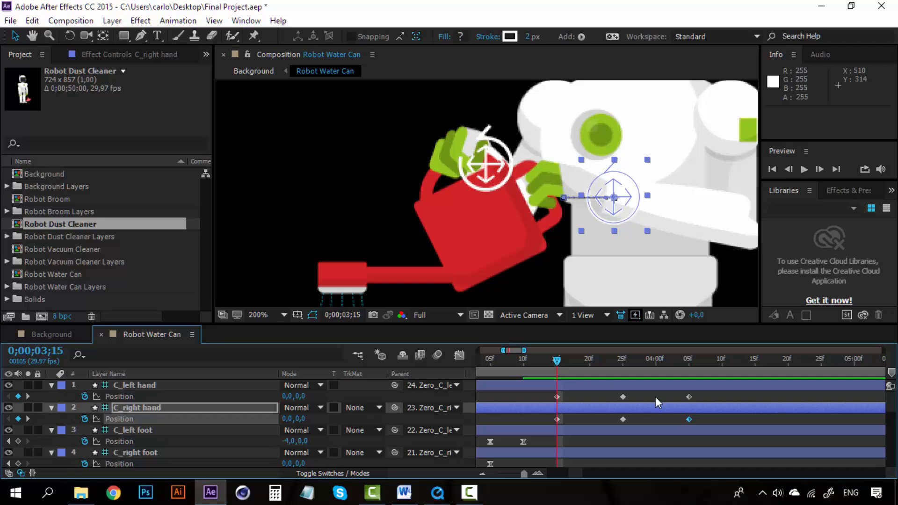
Apply Easy Ease to the three C_left hand Position keyframes
drag(707, 393, 563, 401)
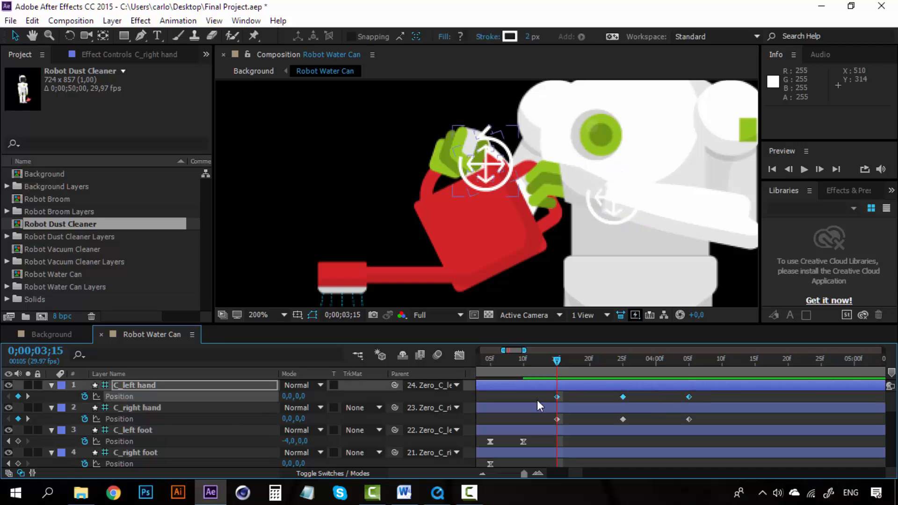
right_click(557, 396)
mouse_move(703, 386)
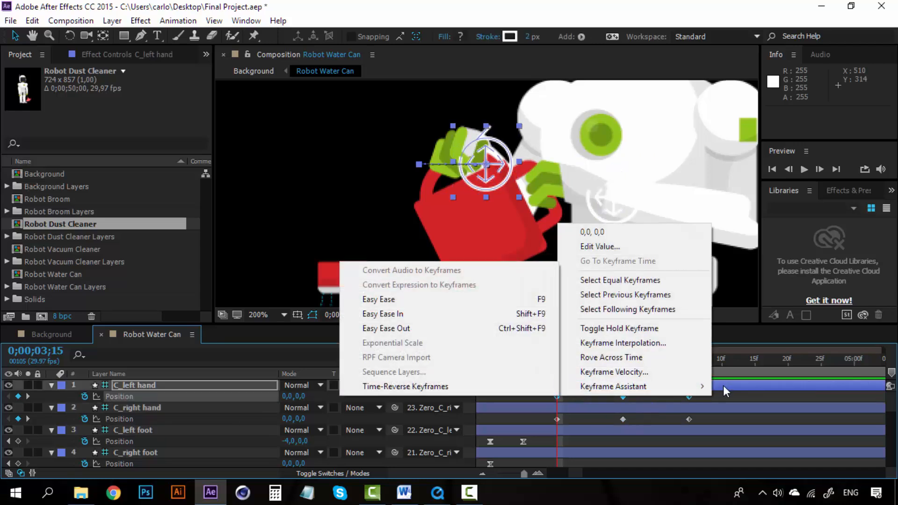
click(448, 313)
Apply Easy Ease to the three C_right hand Position keyframes and preview the eased motion from 0;00;03;15
drag(702, 417, 567, 427)
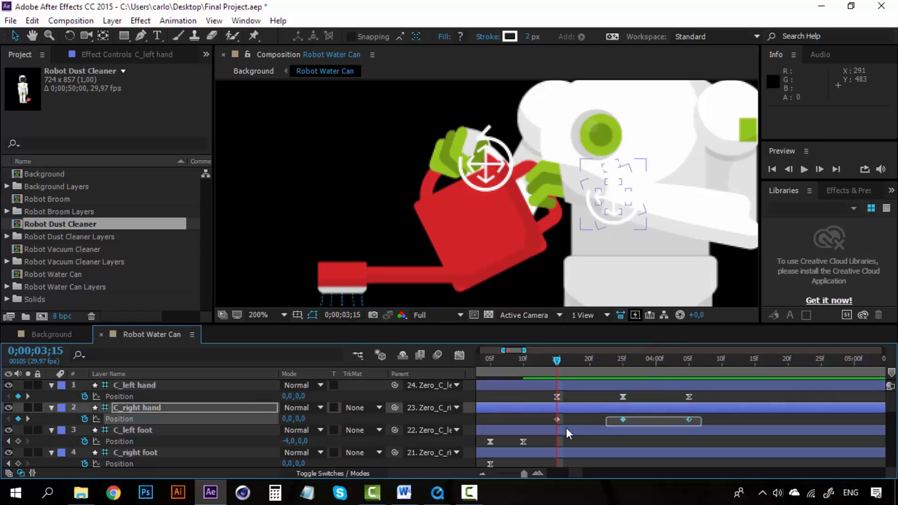
right_click(557, 419)
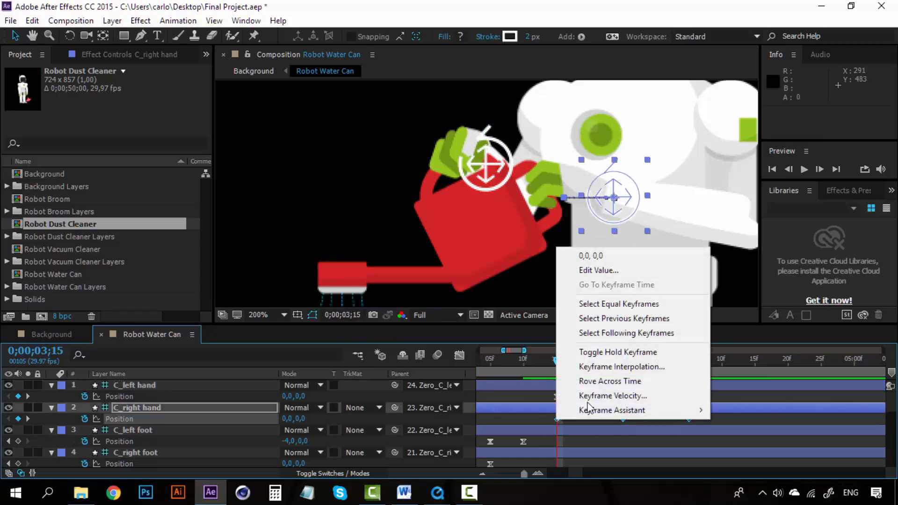
mouse_move(589, 410)
click(415, 323)
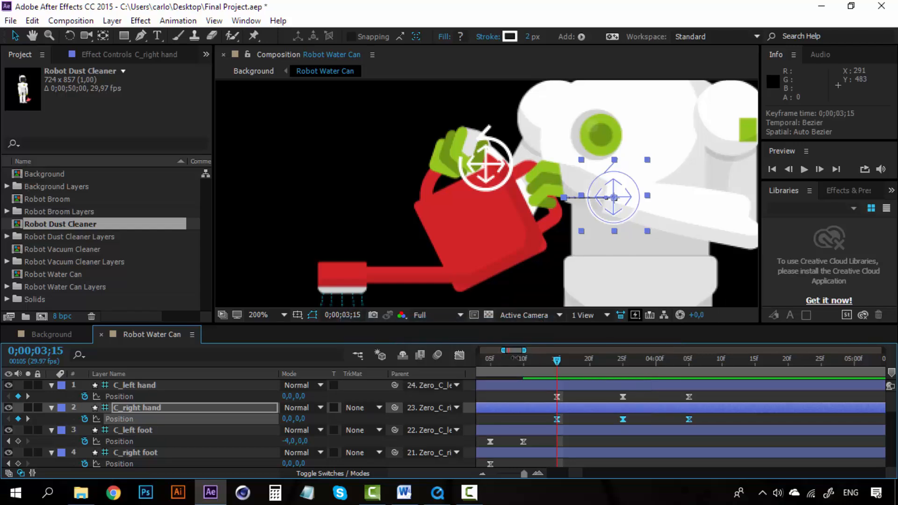
key(space)
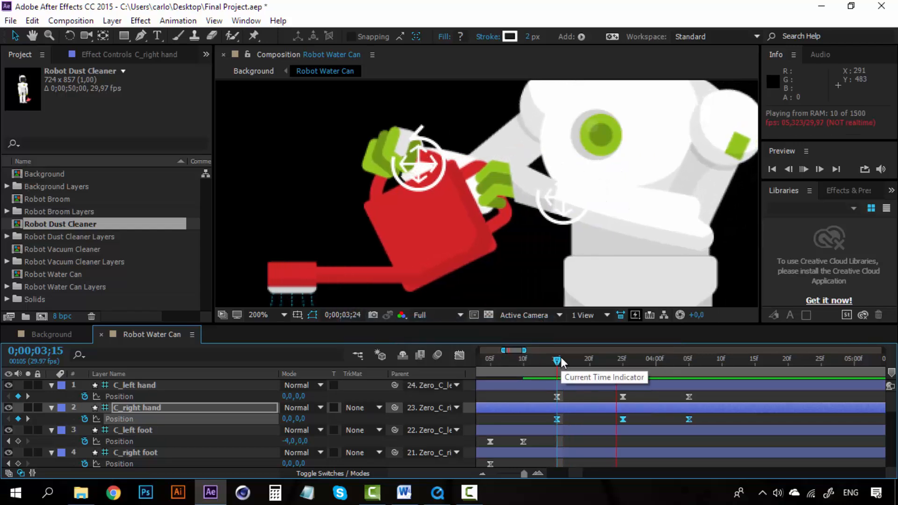
Copy the three C_left hand Position keyframes and paste them starting at 0;00;04;15
click(690, 363)
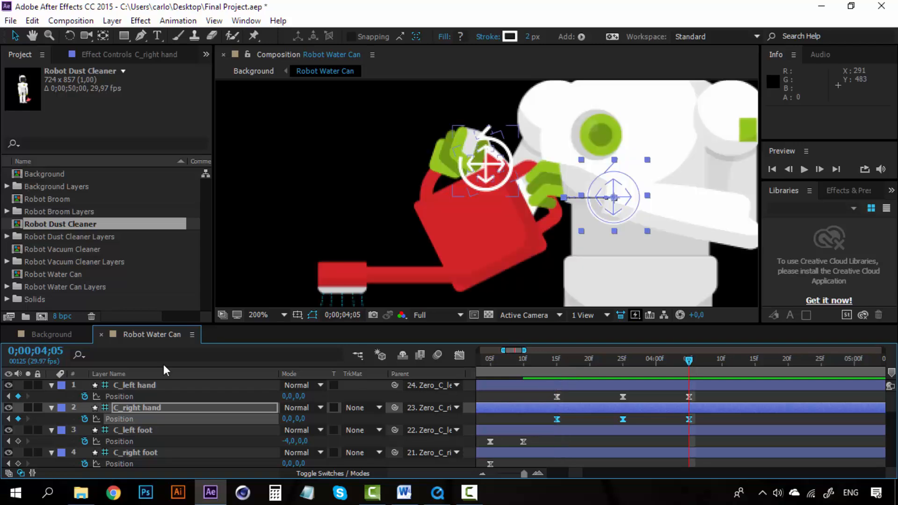
click(483, 473)
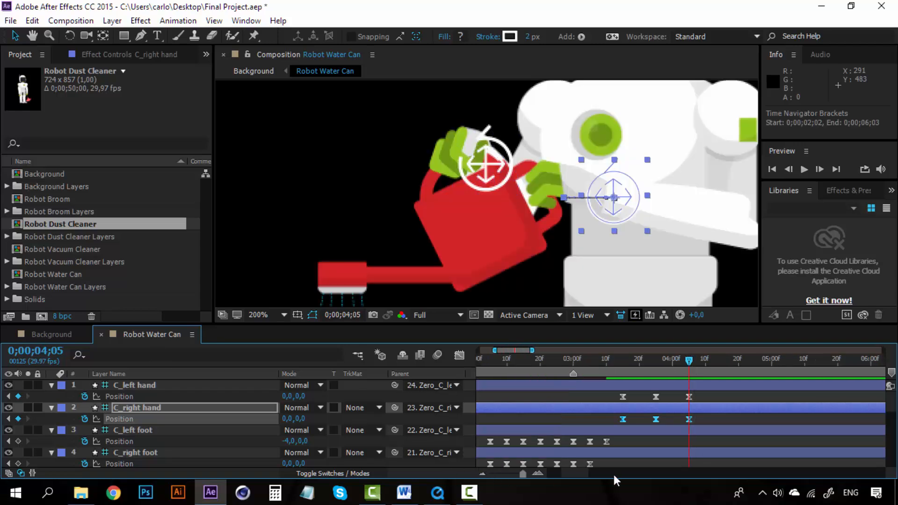
scroll(577, 474, right, 5)
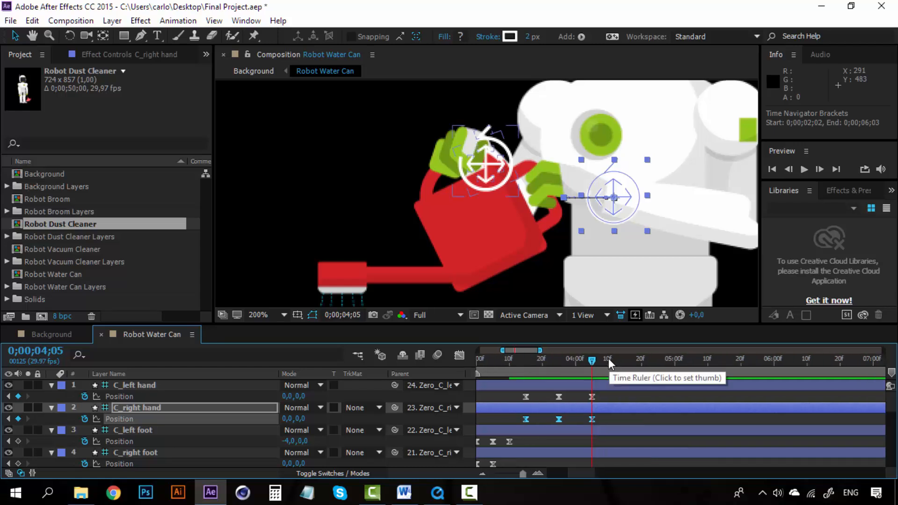
click(640, 360)
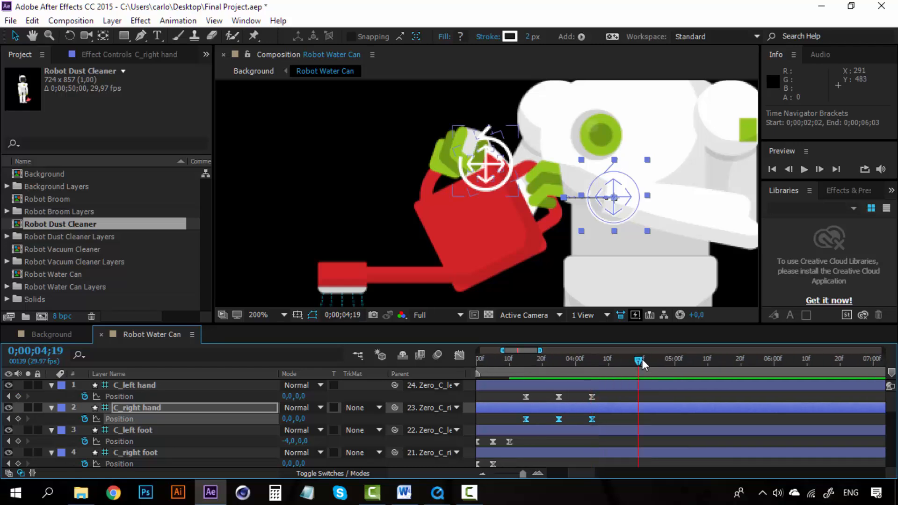
click(539, 473)
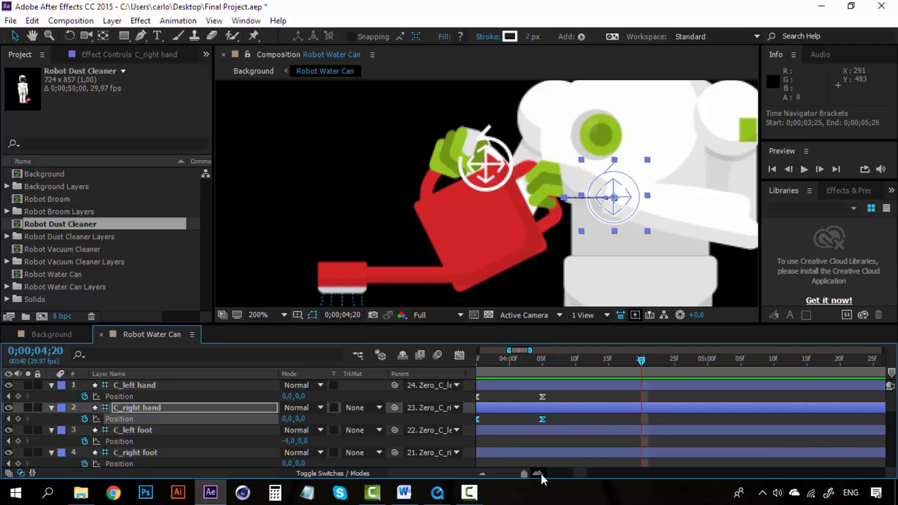
click(609, 361)
drag(580, 473, 576, 474)
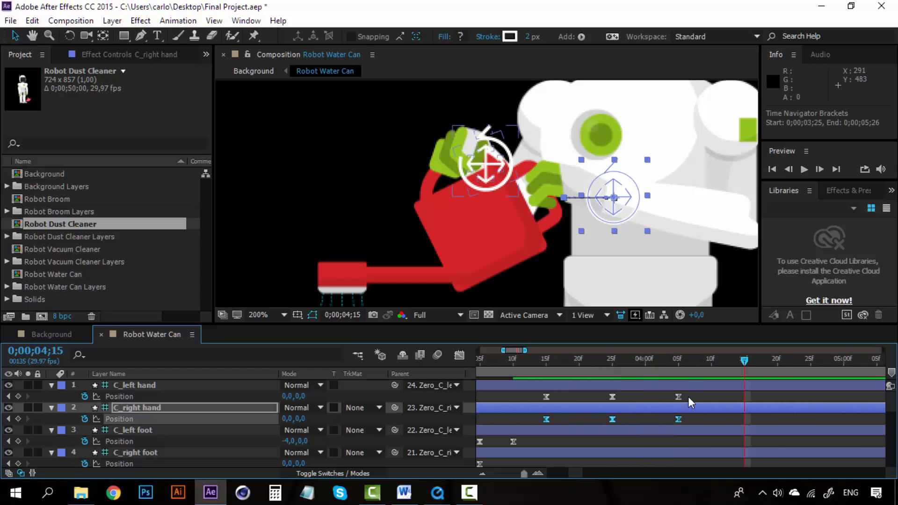
drag(688, 396, 528, 400)
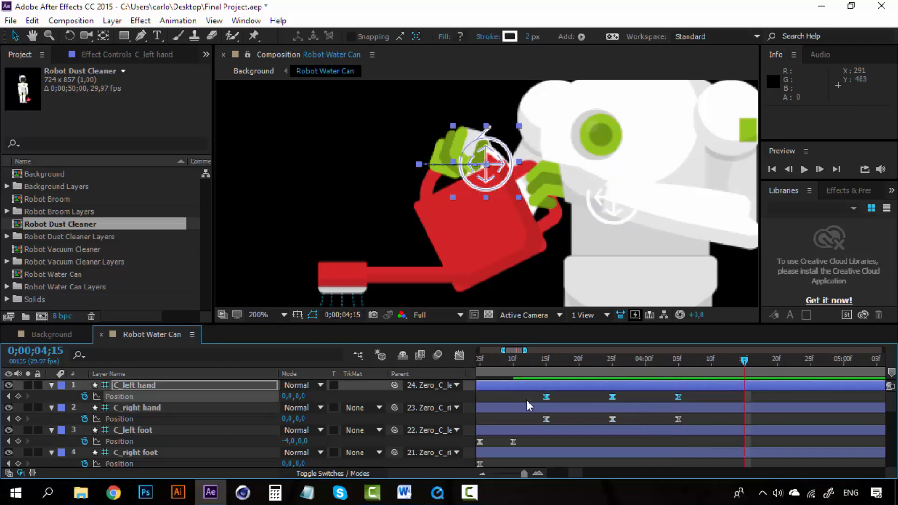
key(ctrl+c)
key(ctrl+v)
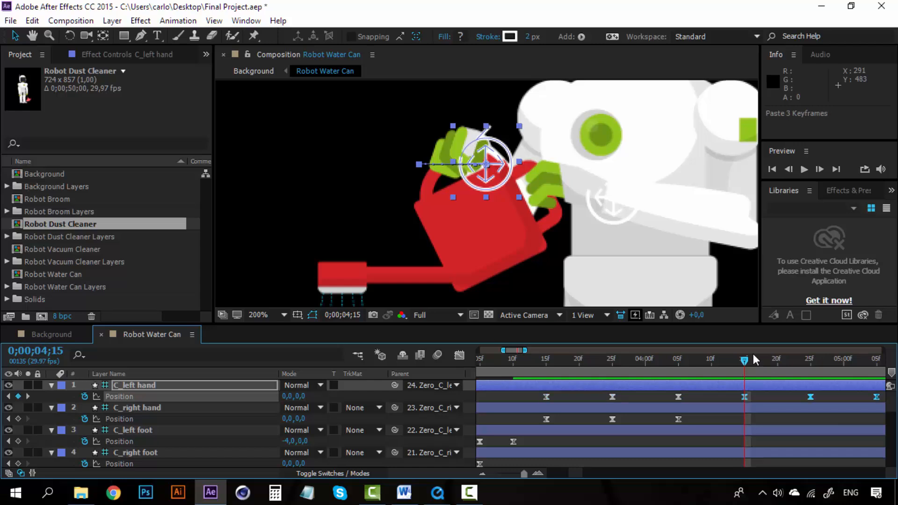
Copy the three C_right hand Position keyframes and paste them starting at 0;00;04;15
drag(703, 415, 541, 425)
key(ctrl+c)
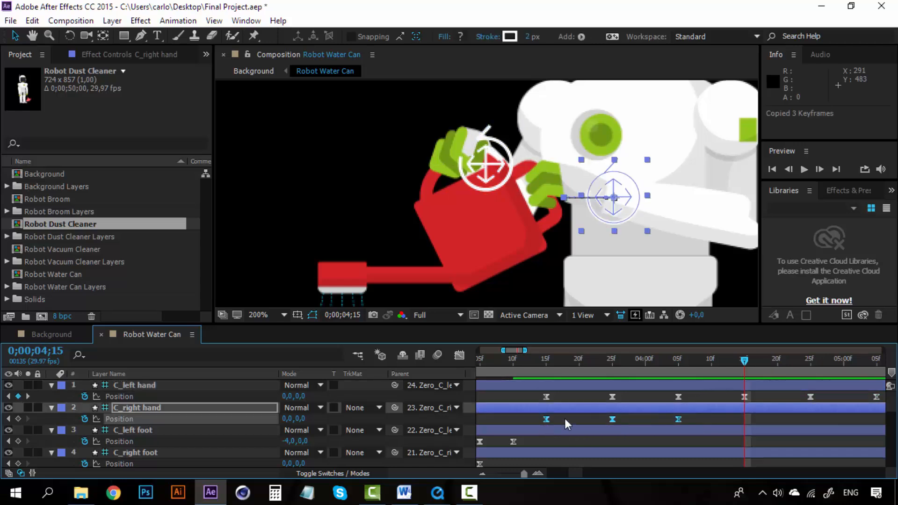
key(ctrl+v)
Preview the repeated watering motion of both hands from 0;00;03;15
click(548, 358)
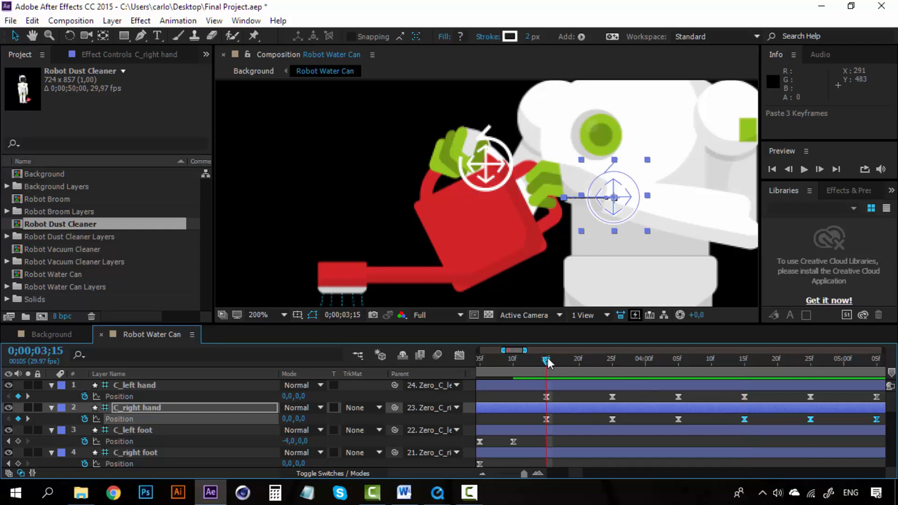
key(space)
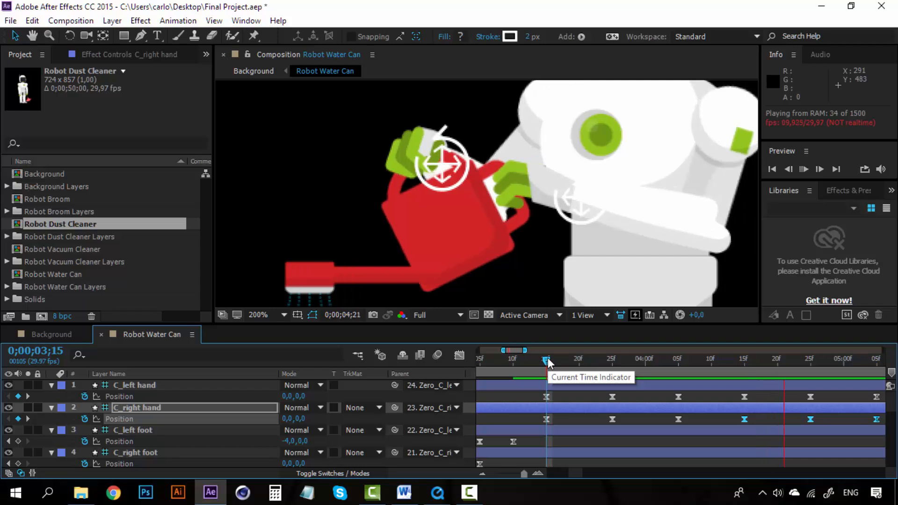
key(space)
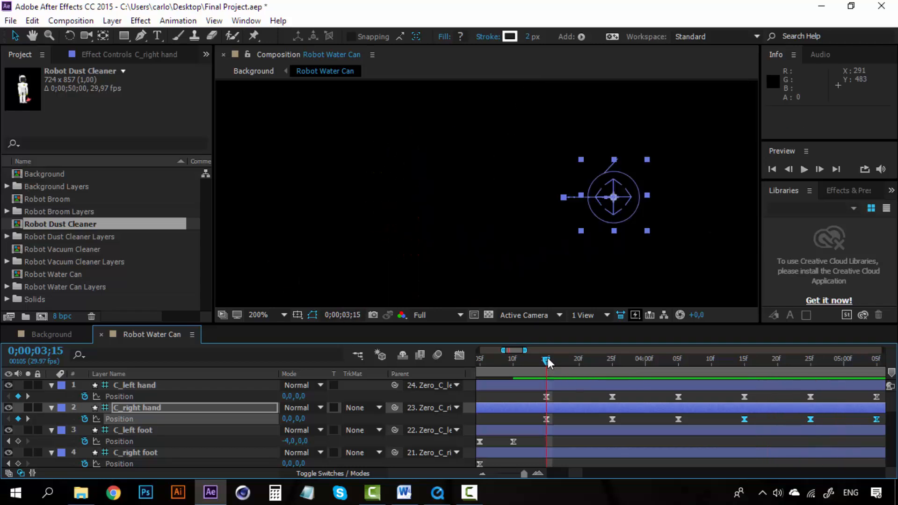
click(482, 474)
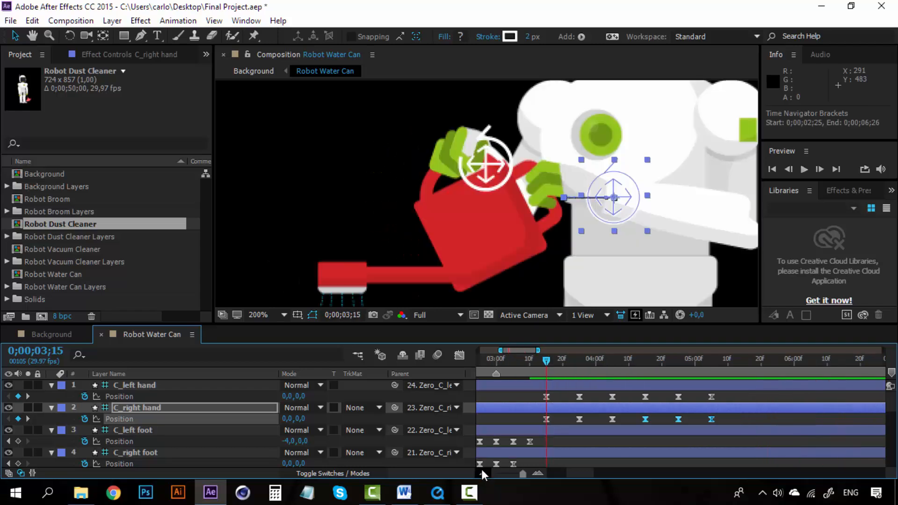
Open the Background composition and preview the robot watering the plant from 0;00;03;03
click(58, 334)
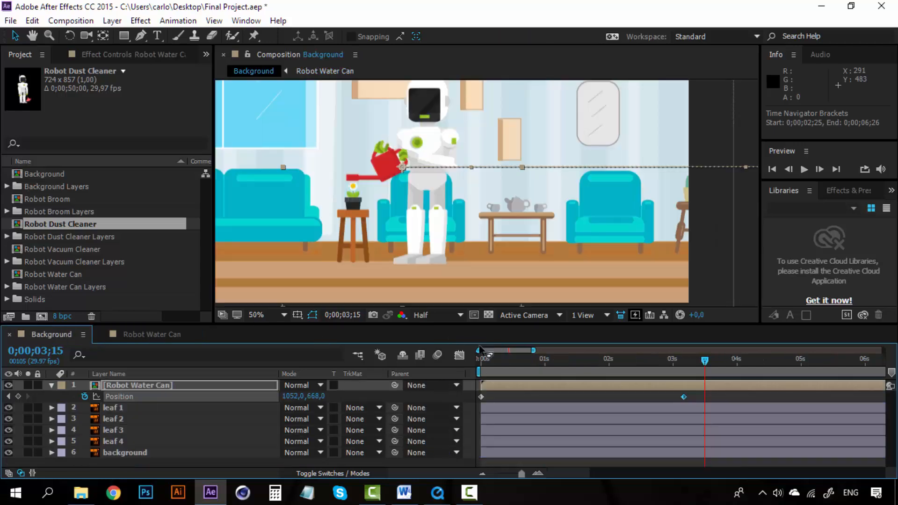
click(680, 362)
key(space)
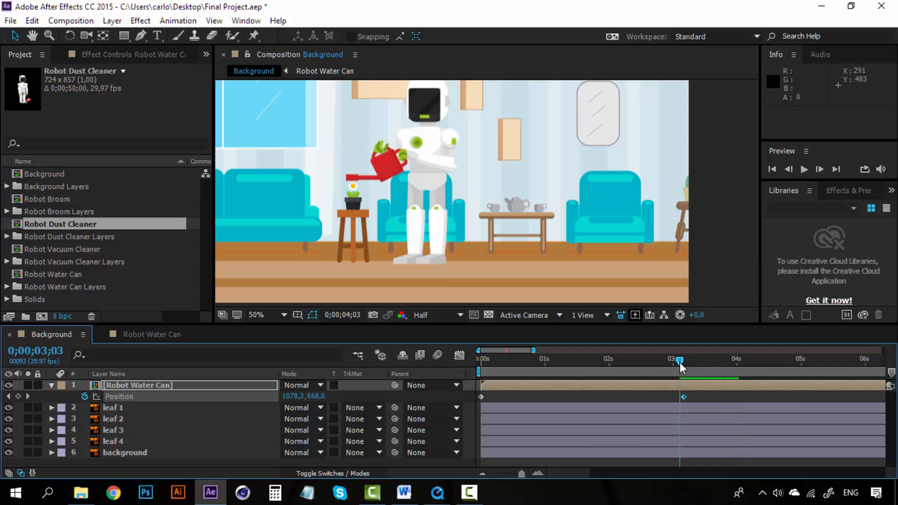
key(space)
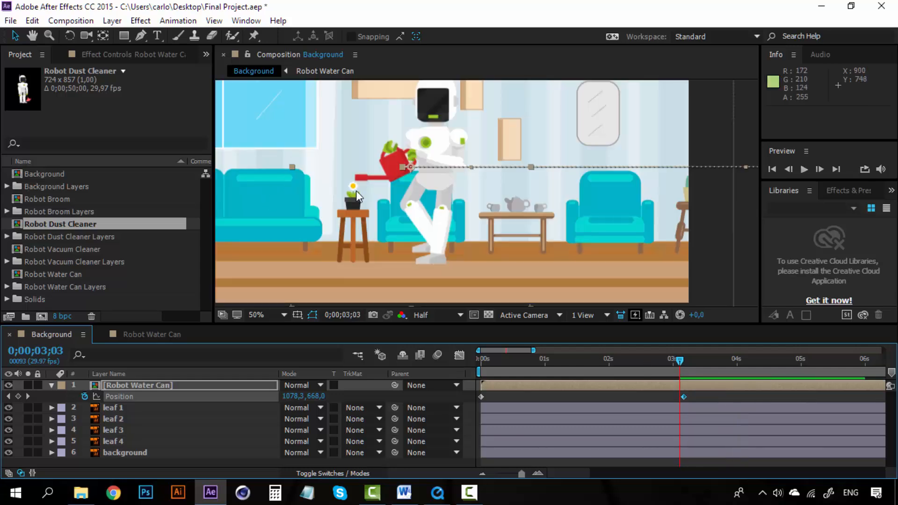
key(space)
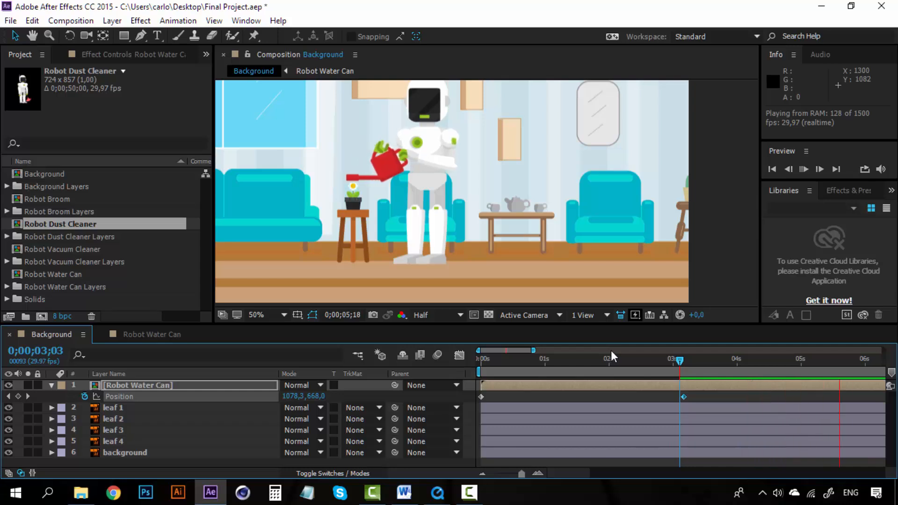
Preview the robot's stop and watering motion in the Background composition from 0;00;02;28 and again from 0;00;02;16
click(669, 359)
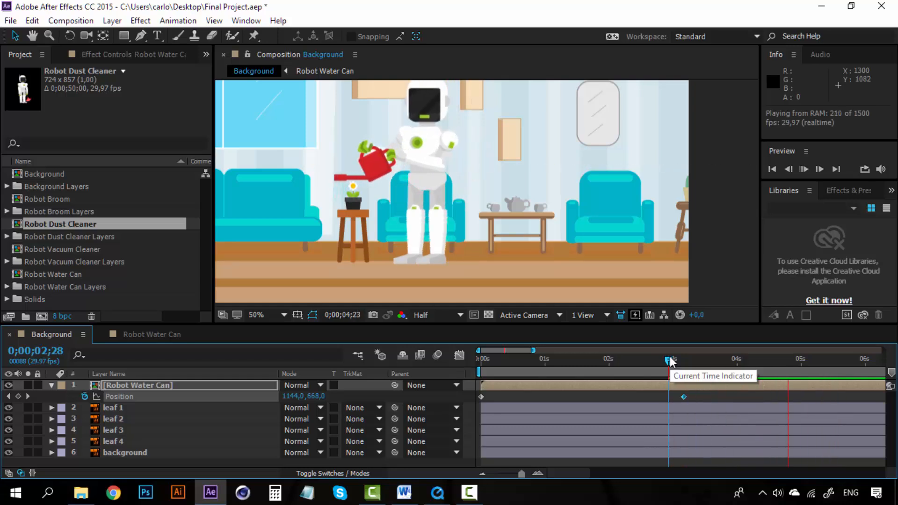
key(space)
drag(669, 360, 644, 360)
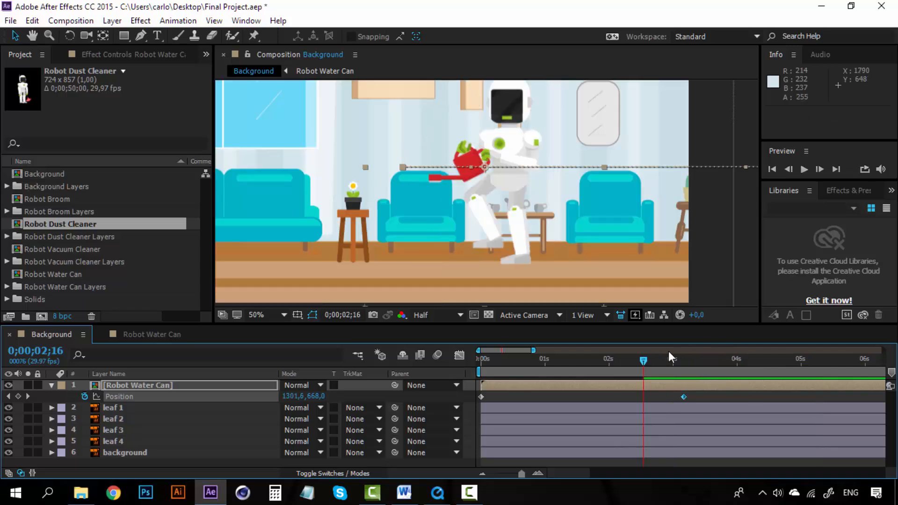
key(space)
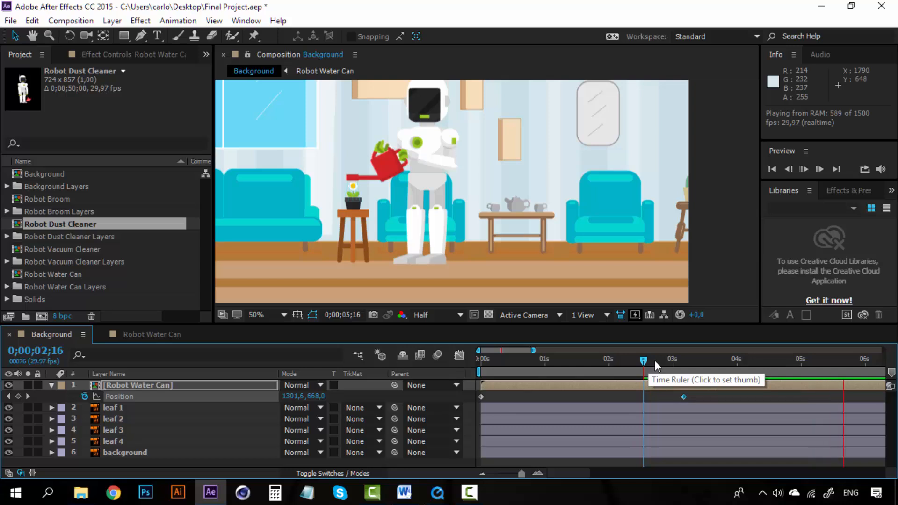
click(683, 361)
In the Robot Water Can composition, delete the last three Position keyframes of both C_left hand and C_right hand
click(143, 334)
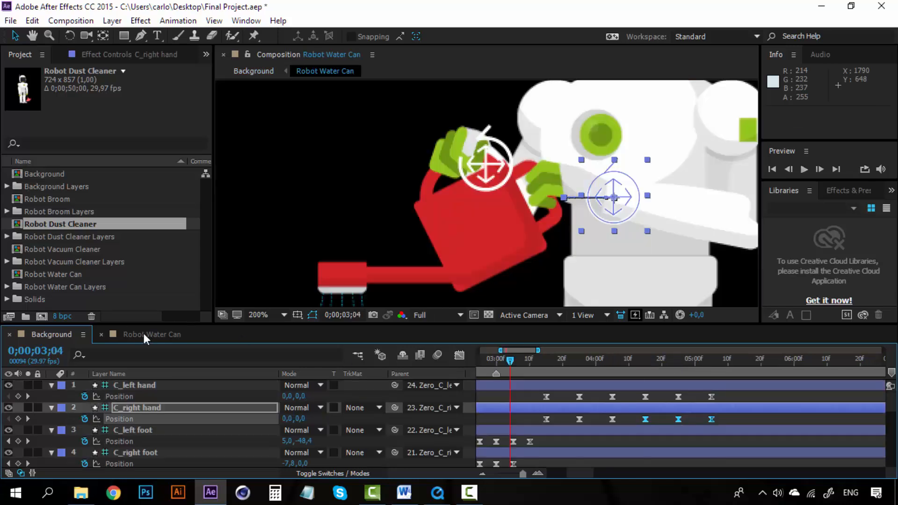
click(727, 394)
drag(726, 394, 576, 401)
click(540, 474)
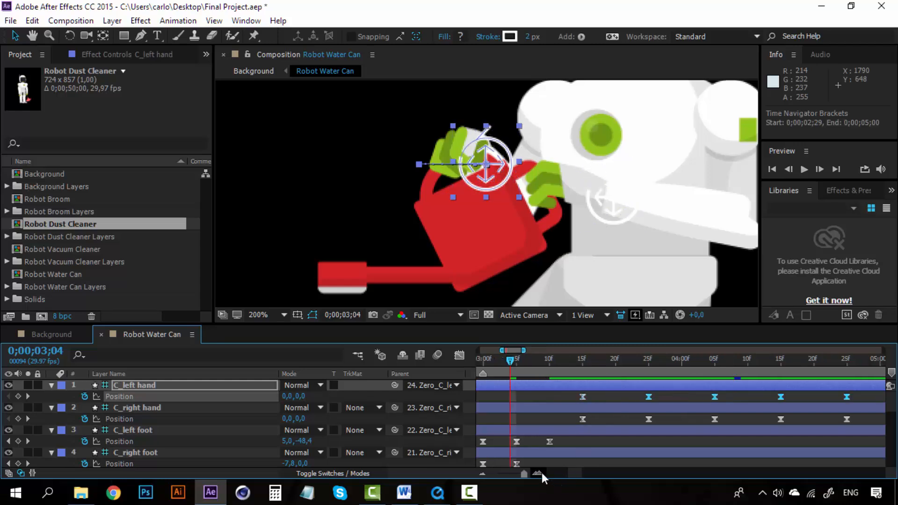
scroll(575, 476, right, 5)
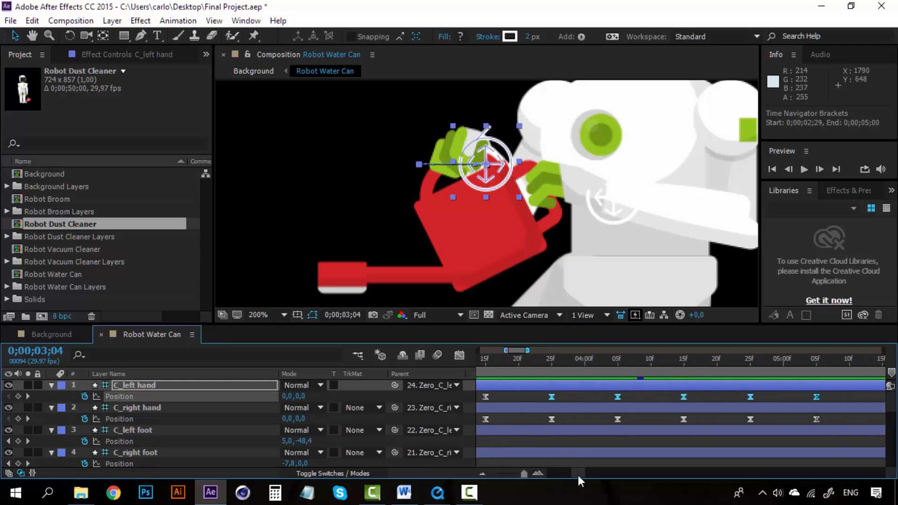
drag(657, 398, 675, 420)
key(Delete)
key(Delete)
Slow the C_left hand motion by moving its middle Position keyframe to 0;00;04;05 and its last one to 0;00;04;25
drag(628, 396, 552, 396)
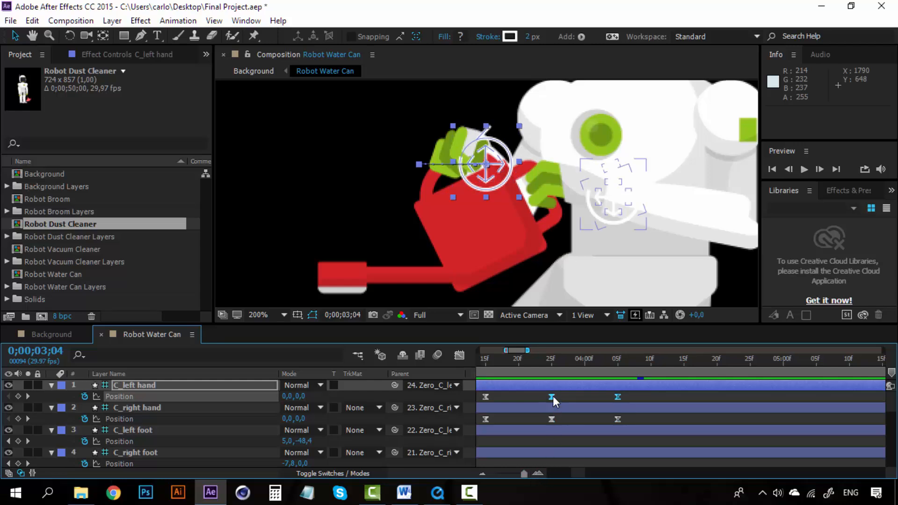
drag(553, 395, 624, 395)
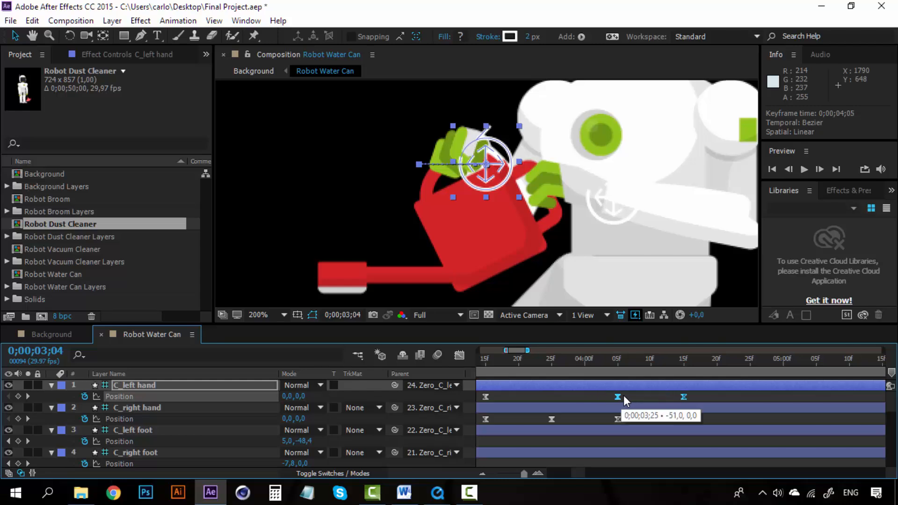
click(601, 419)
drag(703, 397, 620, 400)
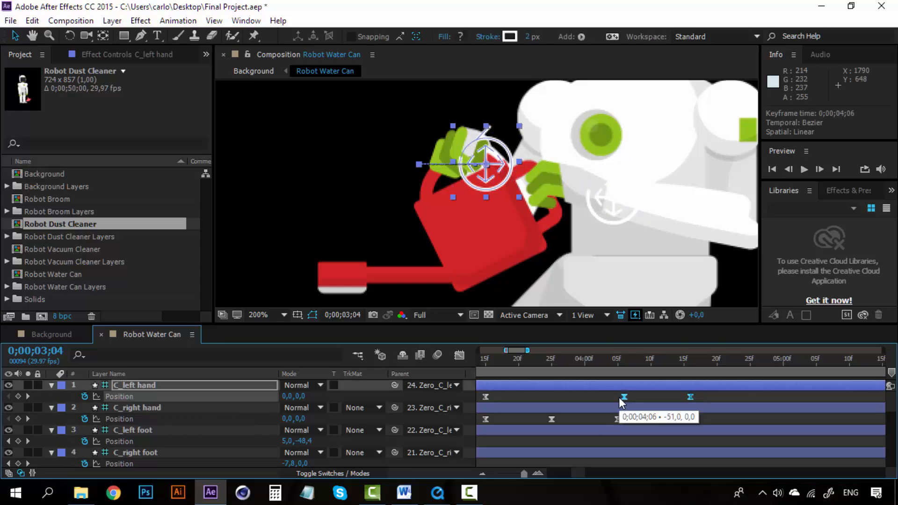
click(638, 396)
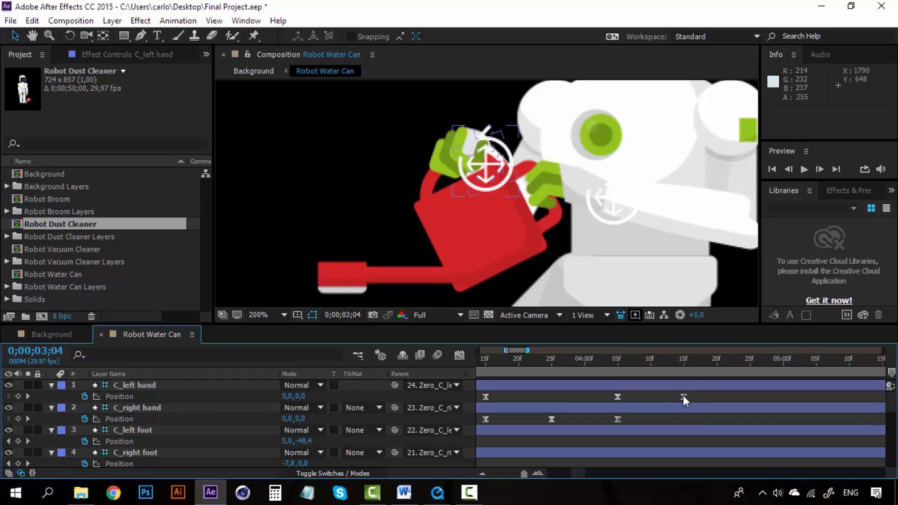
drag(683, 397, 752, 395)
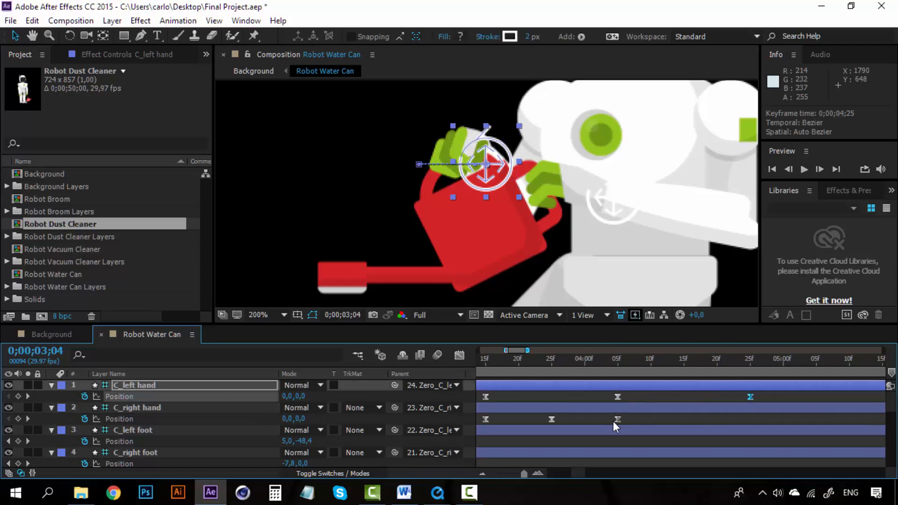
Move the last C_right hand Position keyframe to 0;00;04;25 and the middle one to 0;00;04;05
drag(617, 420, 750, 419)
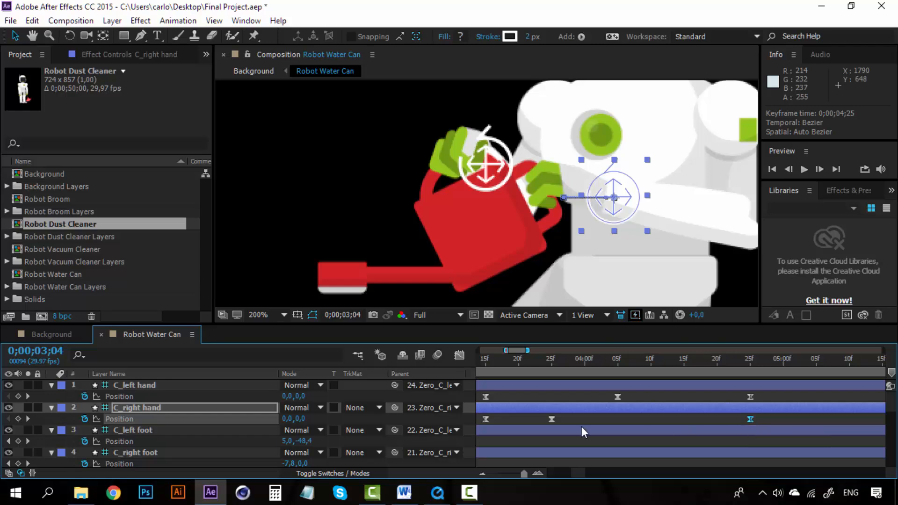
click(578, 422)
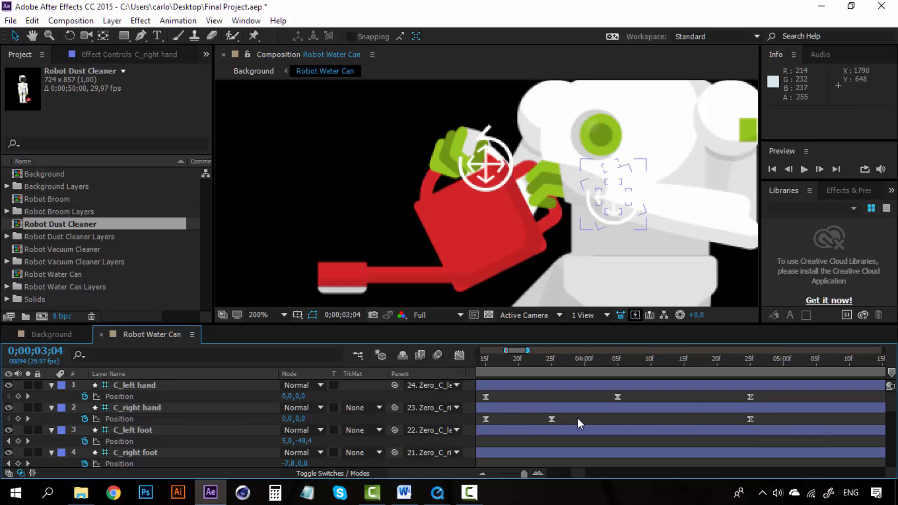
drag(551, 420, 618, 420)
Preview the slowed watering motion of both hands from 0;00;03;12
click(488, 469)
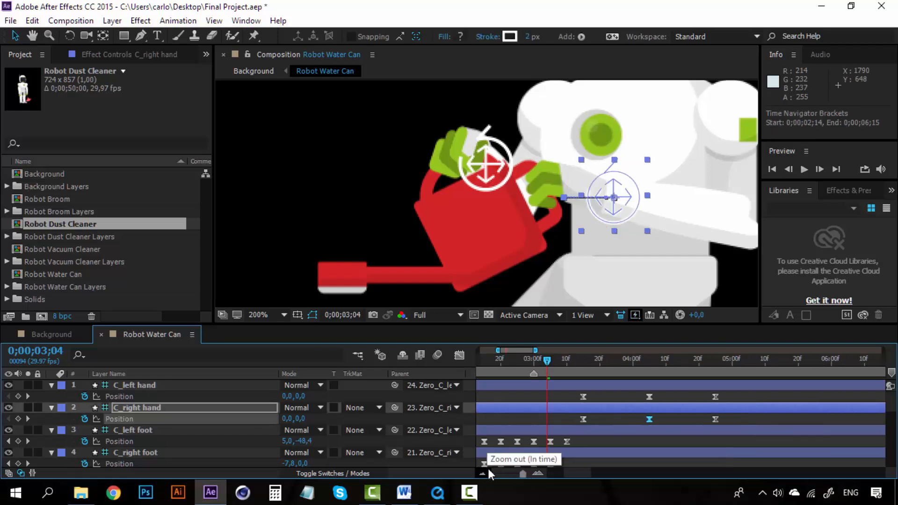
key(space)
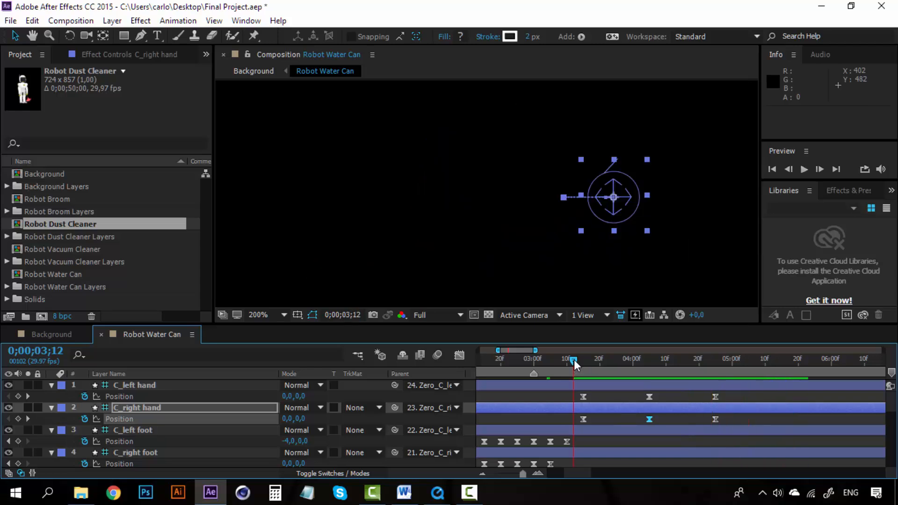
key(space)
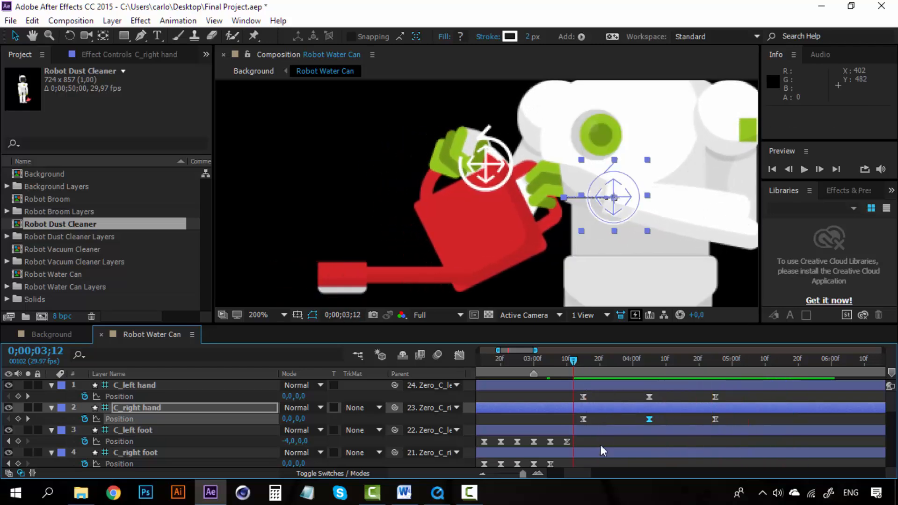
Copy the three Position keyframes of C_left hand and of C_right hand and paste each set on its own layer starting at 0;00;05;15
scroll(584, 472, right, 2)
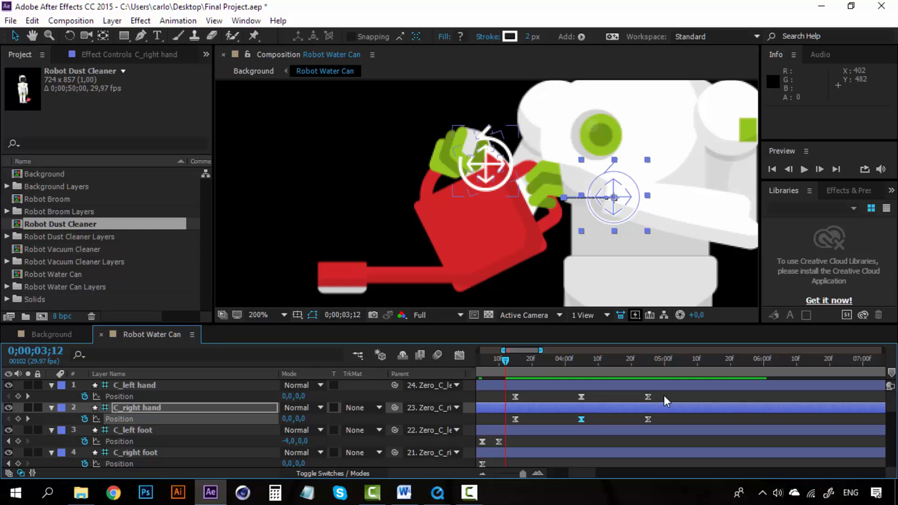
drag(665, 397, 503, 400)
key(ctrl+c)
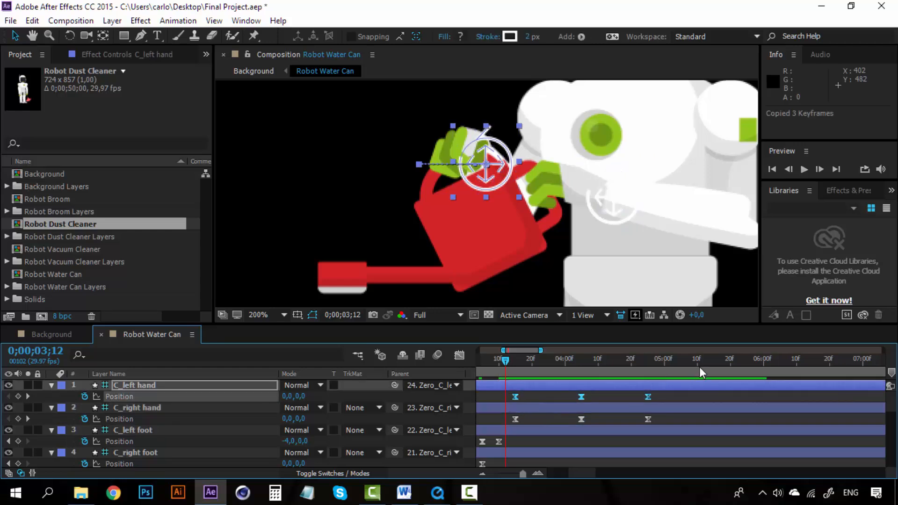
click(731, 359)
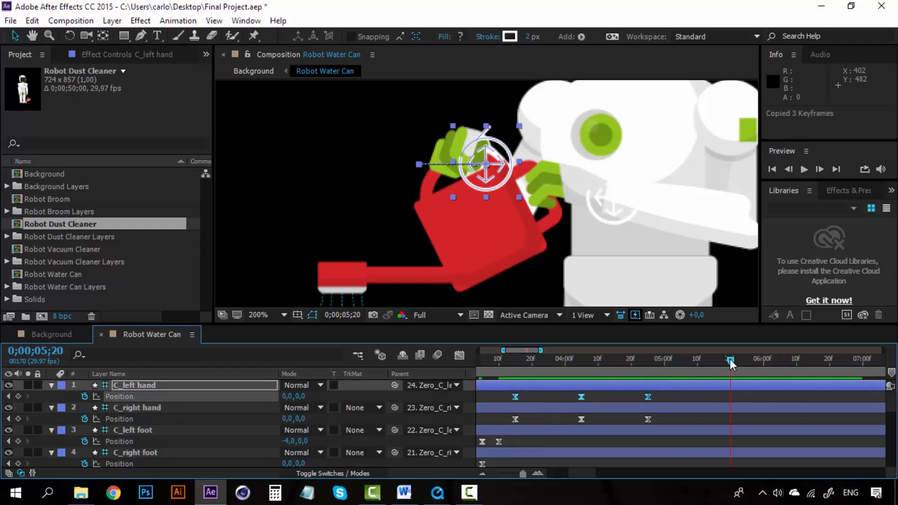
click(538, 473)
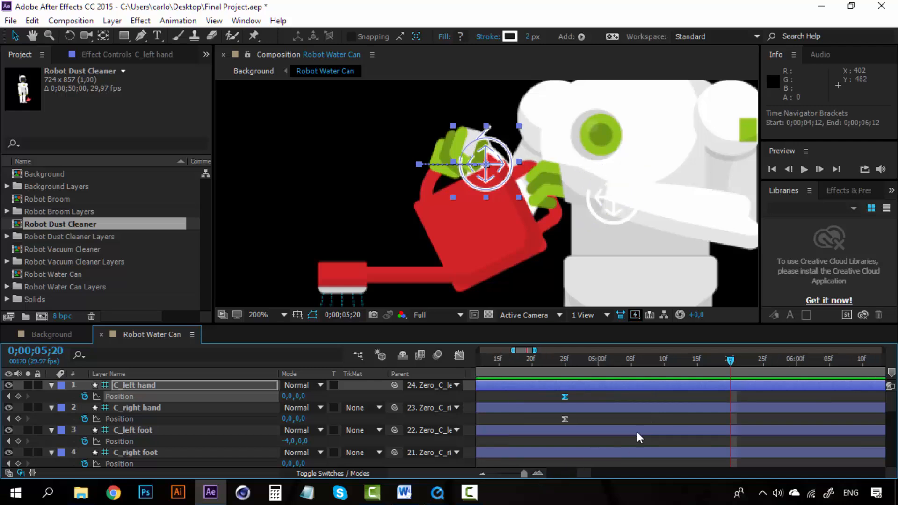
click(698, 363)
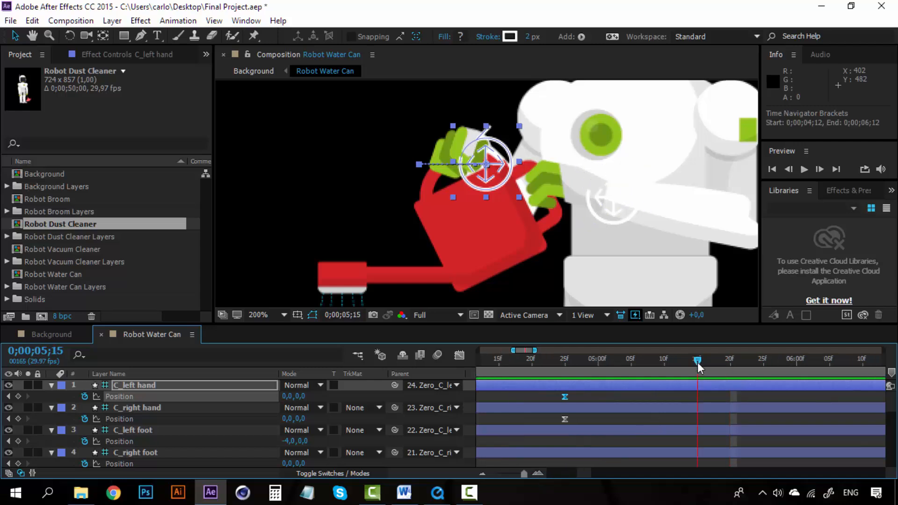
click(484, 473)
click(485, 473)
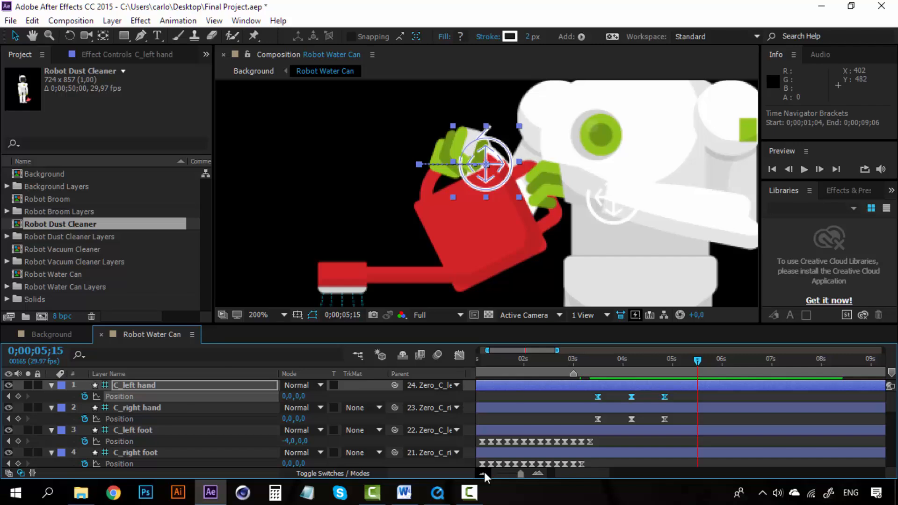
key(ctrl+v)
drag(683, 417, 594, 423)
key(ctrl+v)
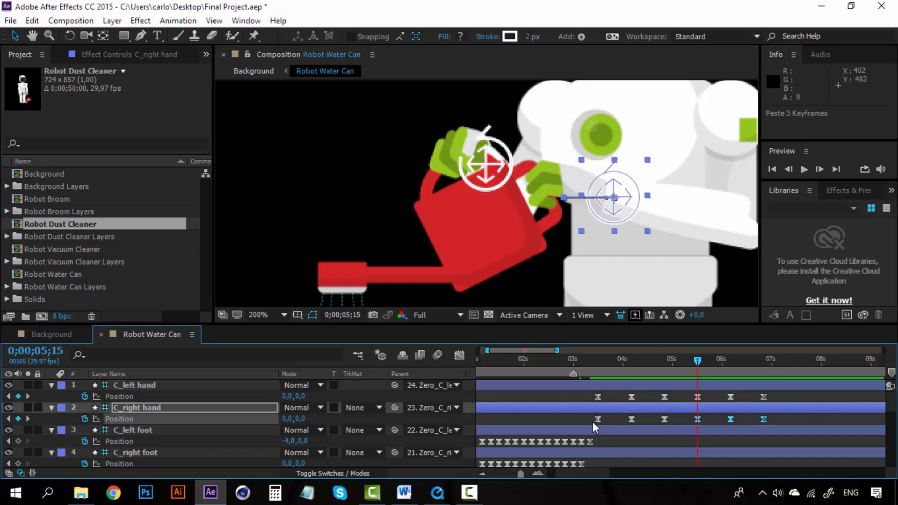
Preview the repeated hand motion from 0;00;03;12, and check it in the Background composition from 0;00;03;03
key(space)
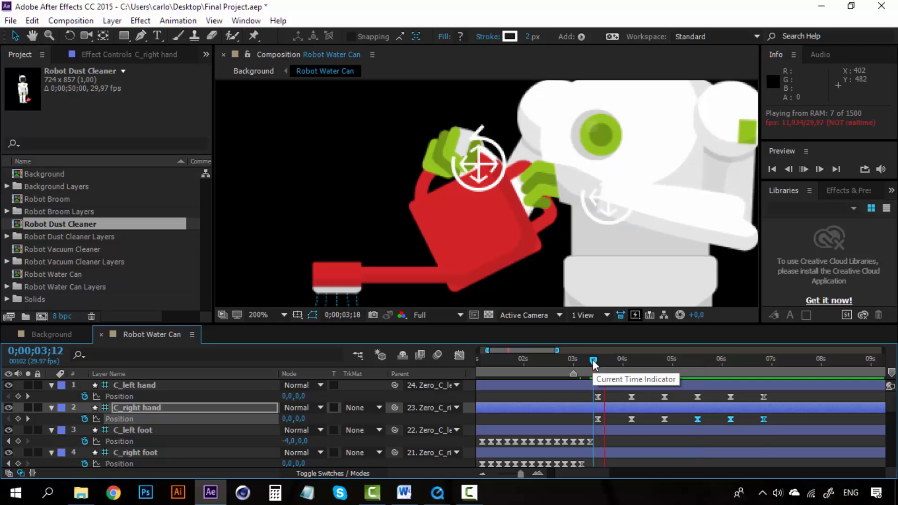
key(space)
click(75, 339)
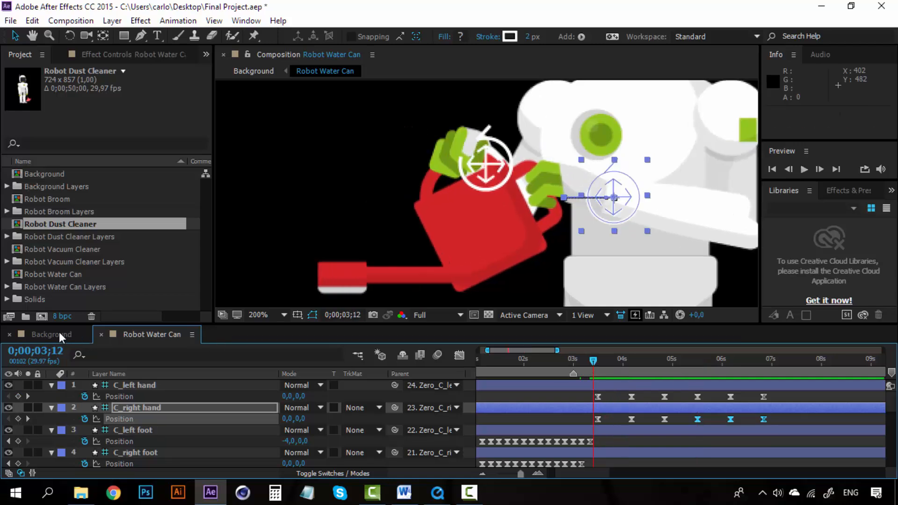
click(679, 362)
key(space)
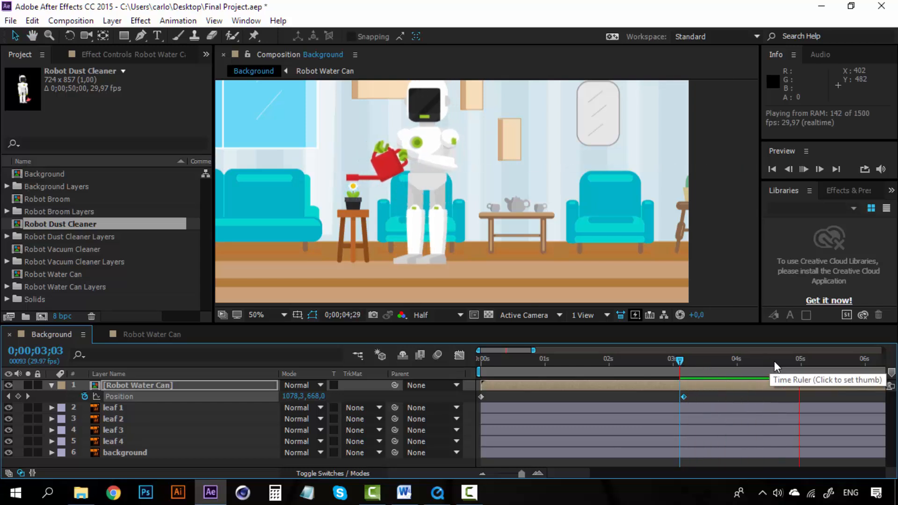
click(816, 361)
In the Robot Water Can composition, trim the end of the water layer to 0;00;07;13
click(162, 335)
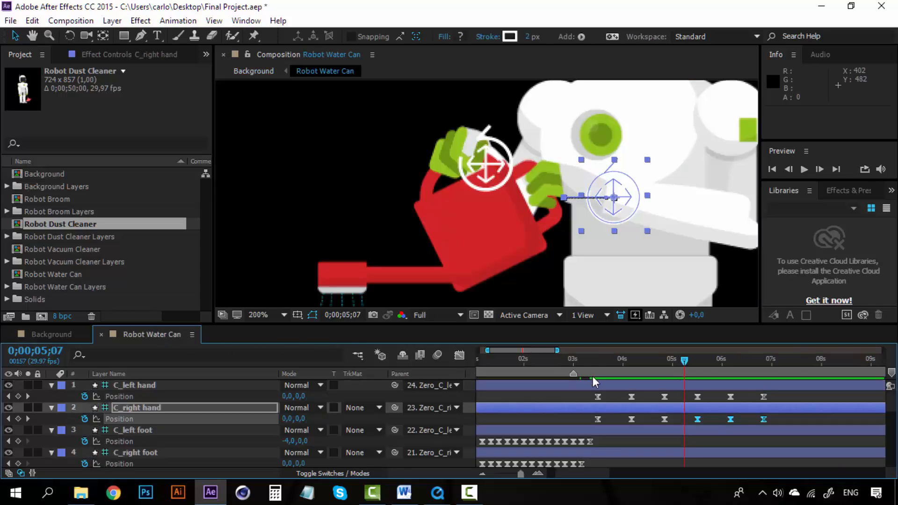
click(756, 372)
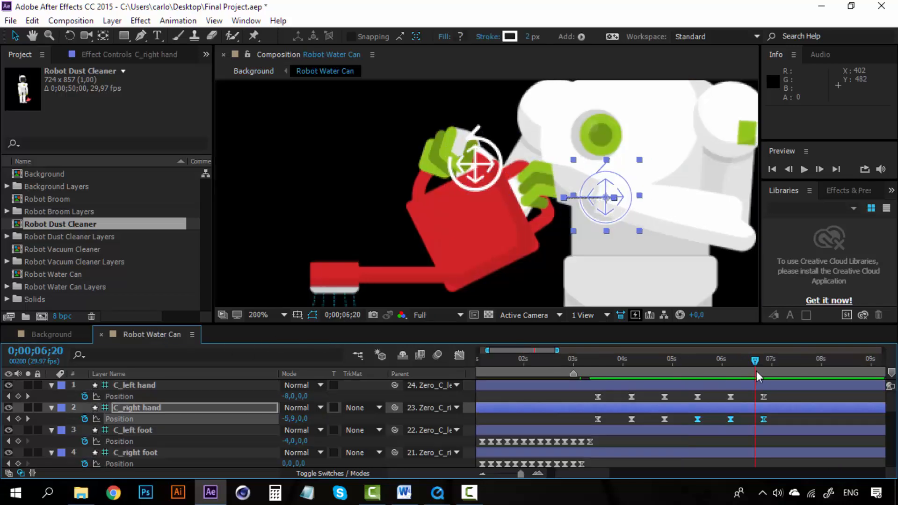
click(766, 362)
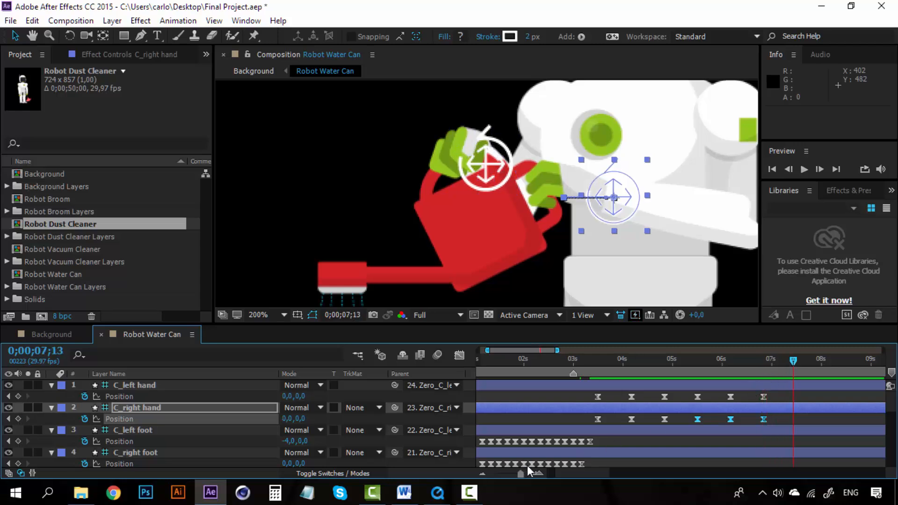
scroll(530, 418, down, 6)
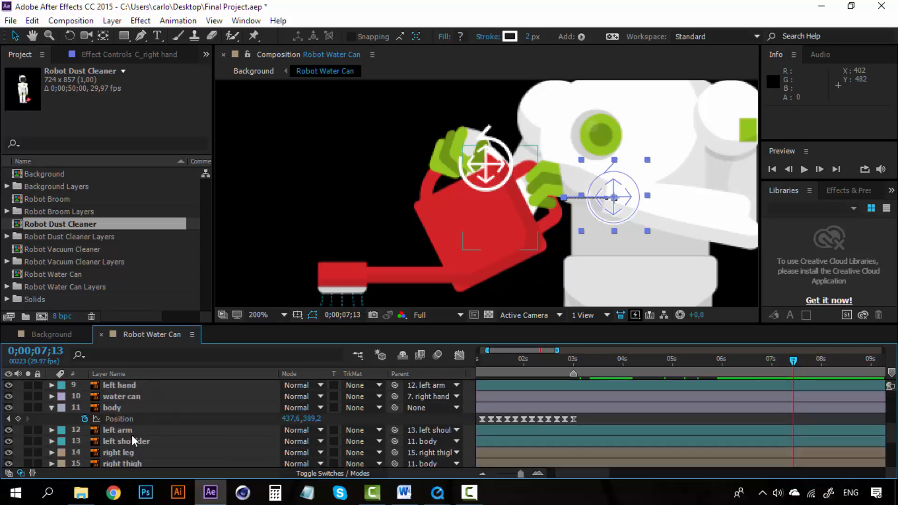
scroll(131, 436, down, 5)
click(121, 422)
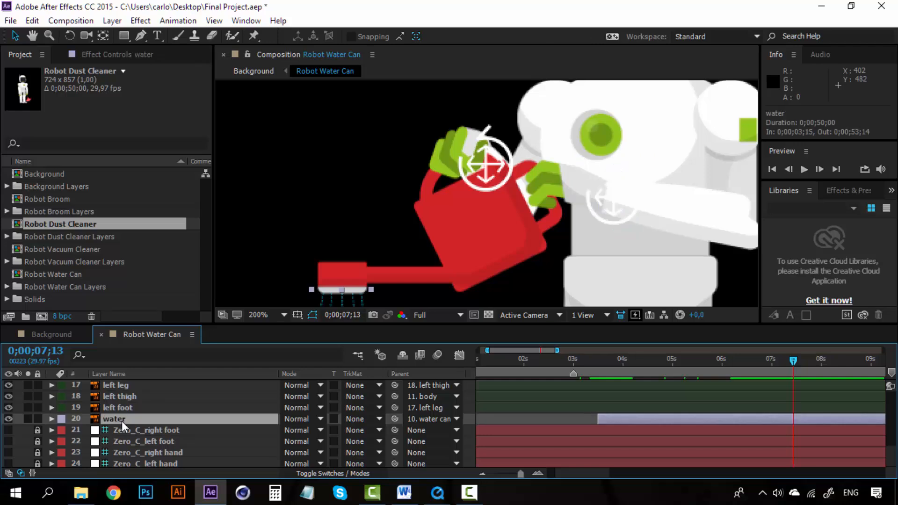
key(alt+bracketright)
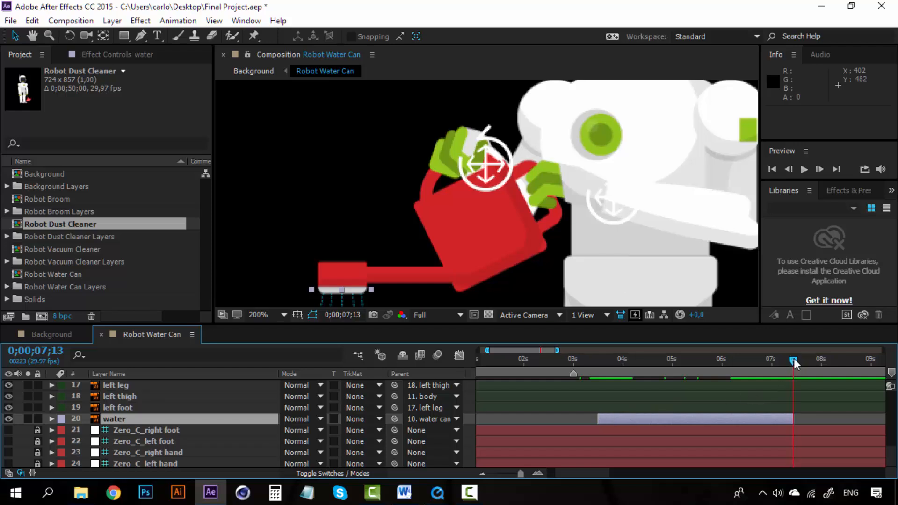
Examine the watering can's spout around 0;00;07;14 to check where the water ends relative to the hand keyframes
drag(794, 359, 798, 358)
drag(341, 291, 321, 172)
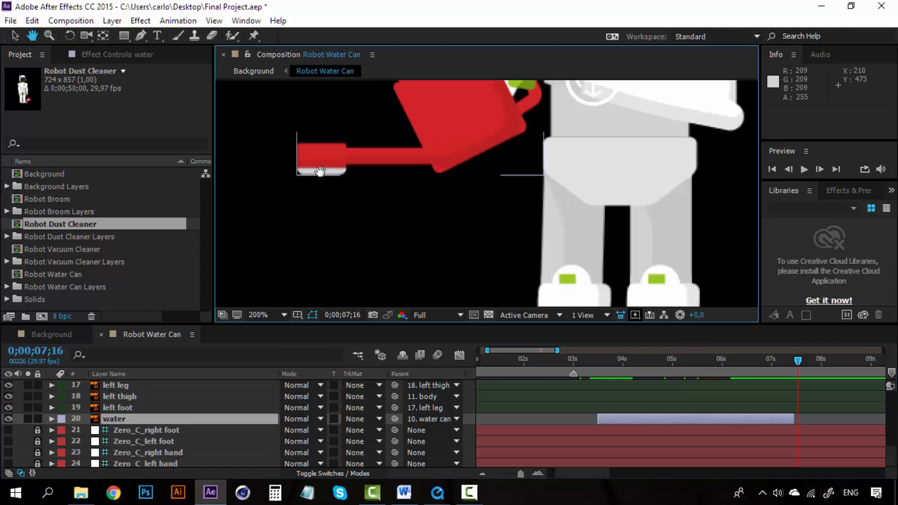
click(780, 367)
key(space)
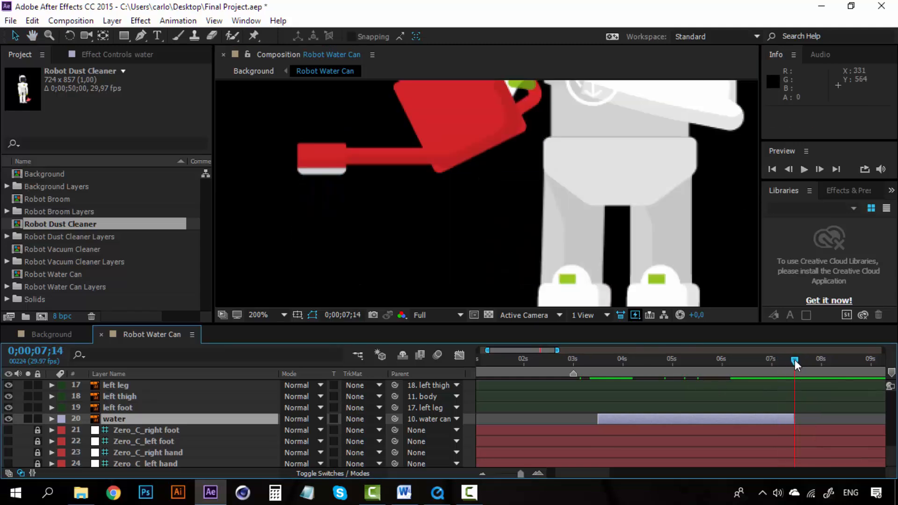
scroll(776, 430, up, 5)
scroll(776, 430, up, 2)
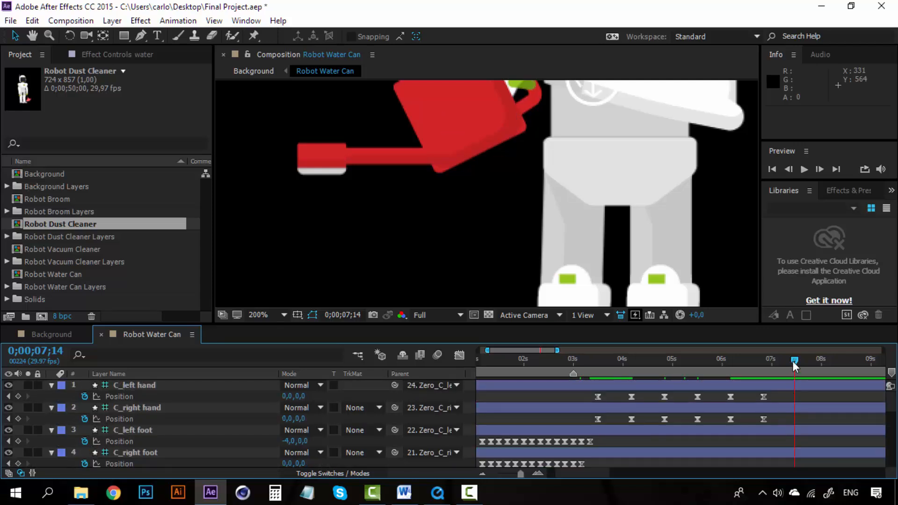
Check the robot's pose at the first hand Position keyframes, around 0;00;03;15
scroll(535, 178, down, 4)
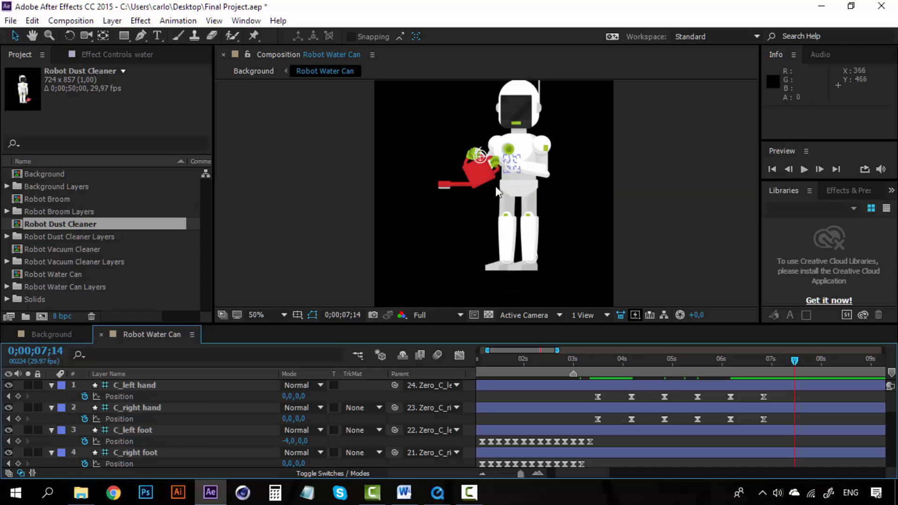
click(496, 190)
click(600, 360)
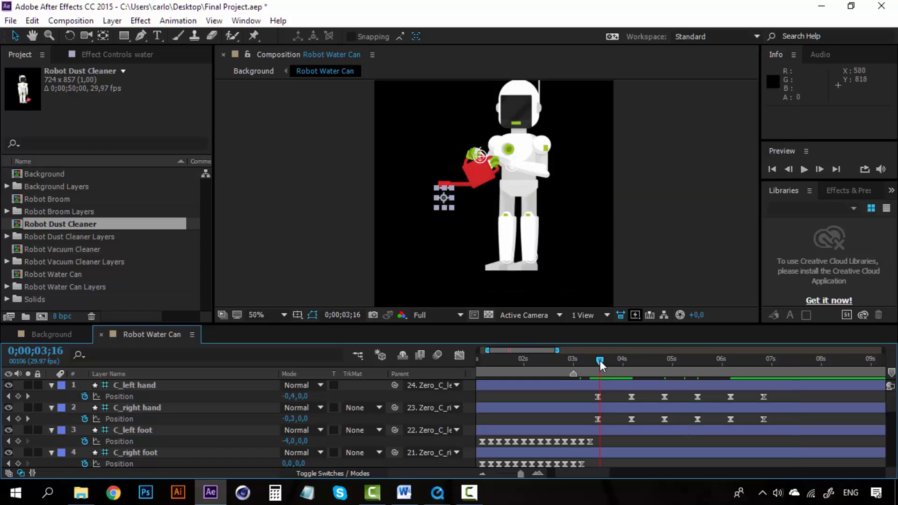
click(597, 360)
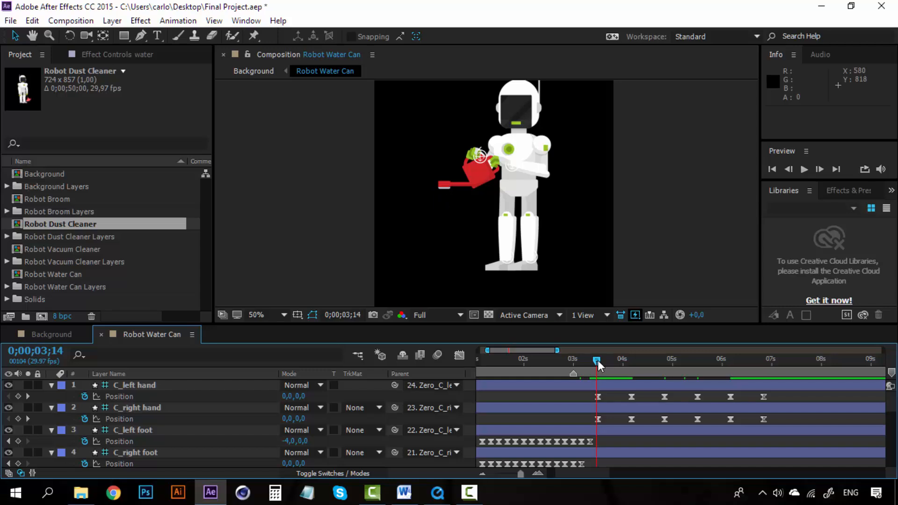
click(599, 360)
Switch to the Final Project reference video in QuickTime and replay the robot's stop and head tilt from 00:00:02
click(437, 493)
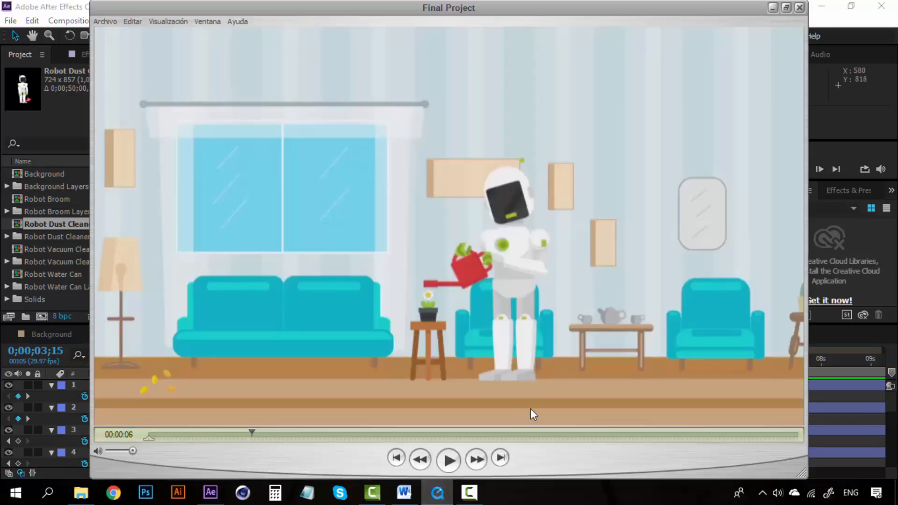
click(239, 436)
click(222, 435)
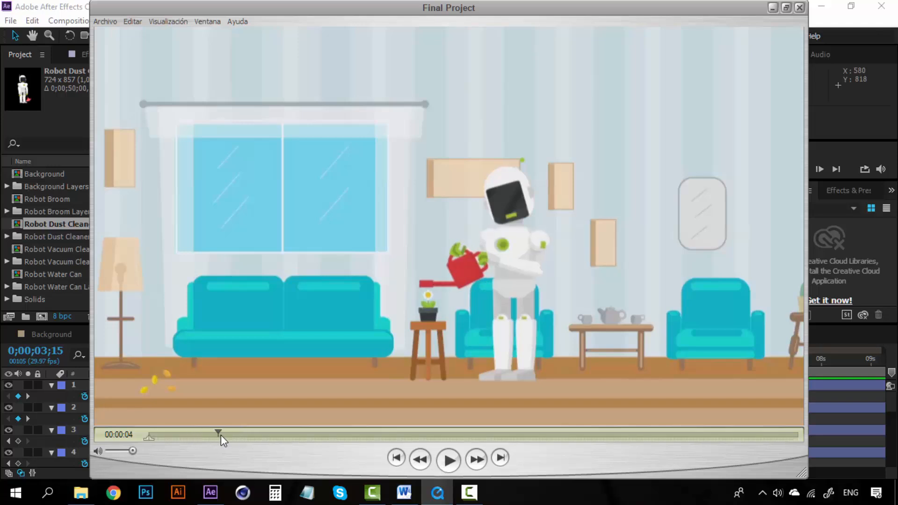
click(207, 434)
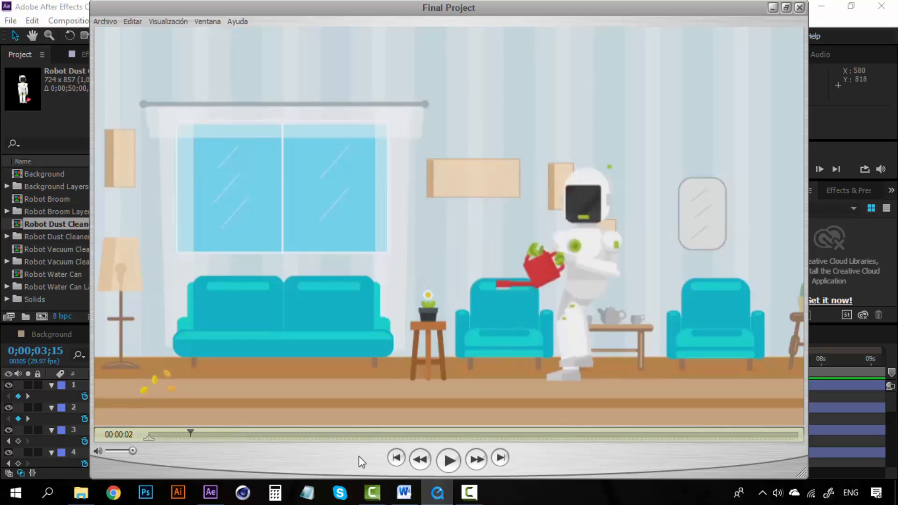
click(449, 460)
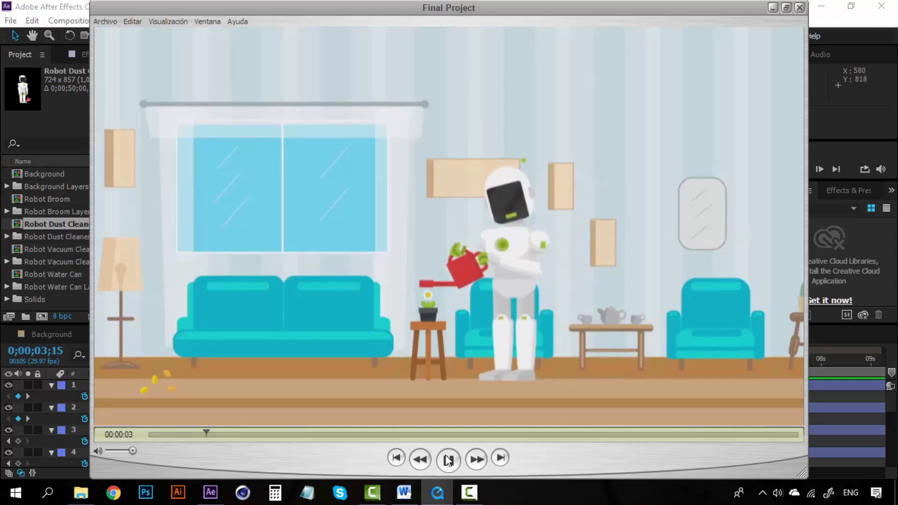
click(449, 460)
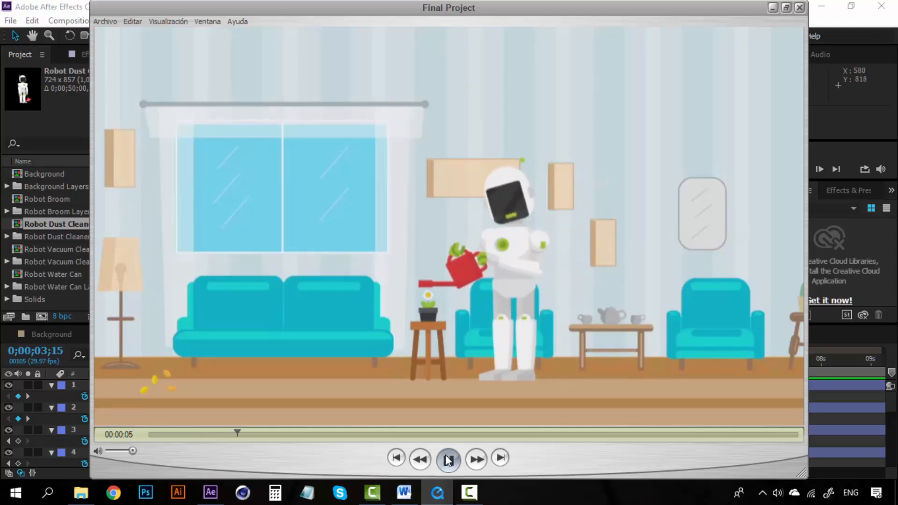
click(777, 8)
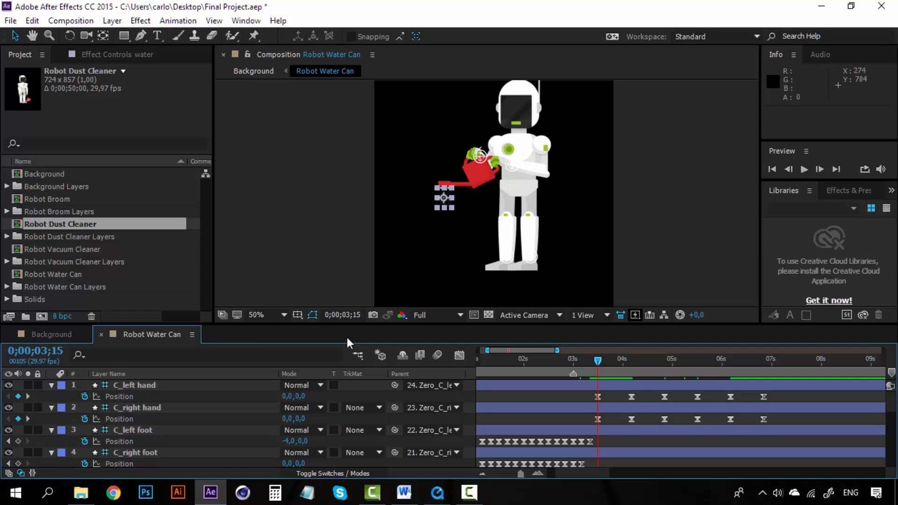
Start Rotation keyframing on the head layer with a keyframe at 0;00;03;10
scroll(194, 408, down, 5)
click(167, 419)
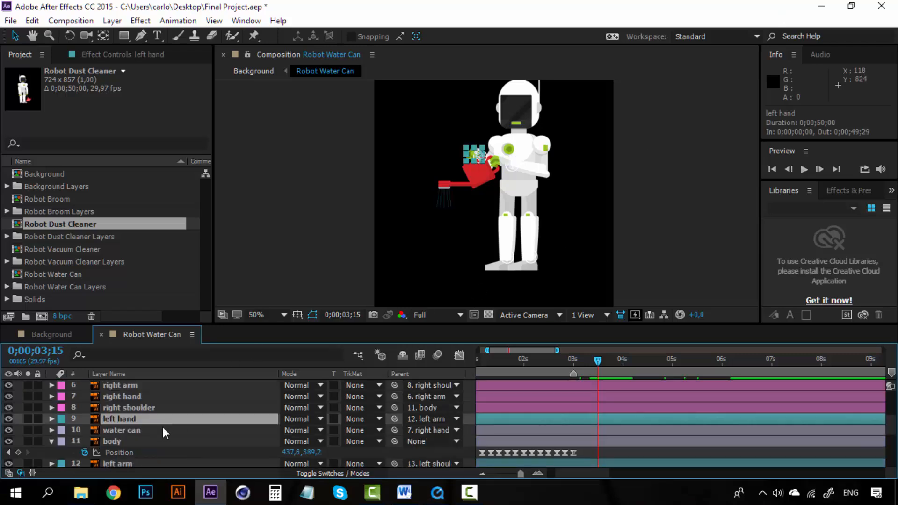
scroll(162, 428, up, 3)
click(140, 442)
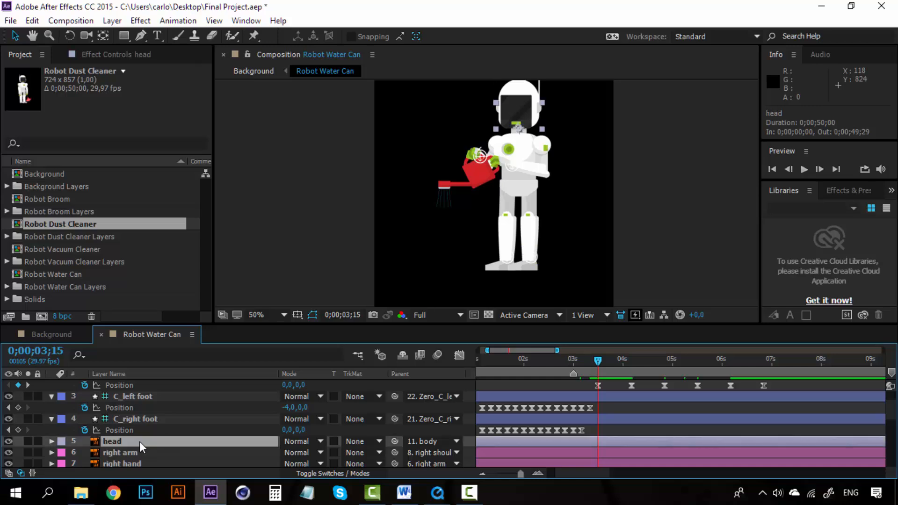
drag(598, 359, 592, 359)
key(r)
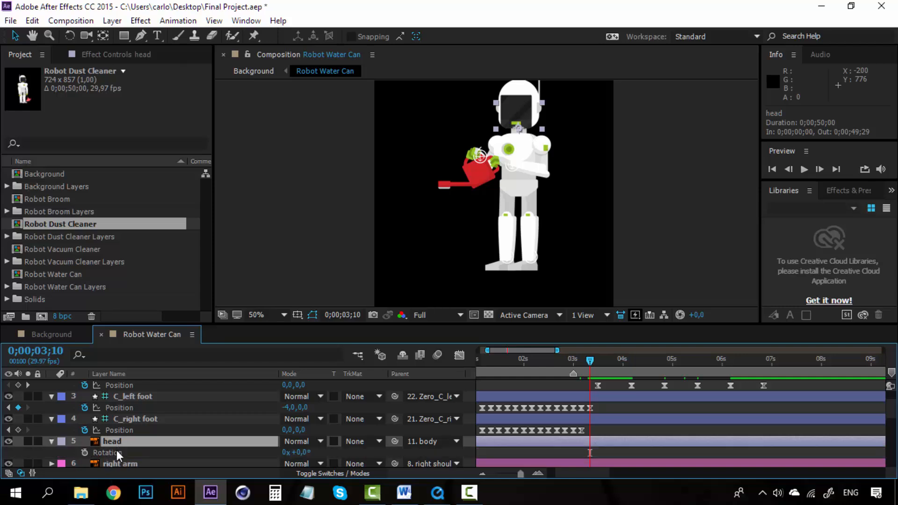
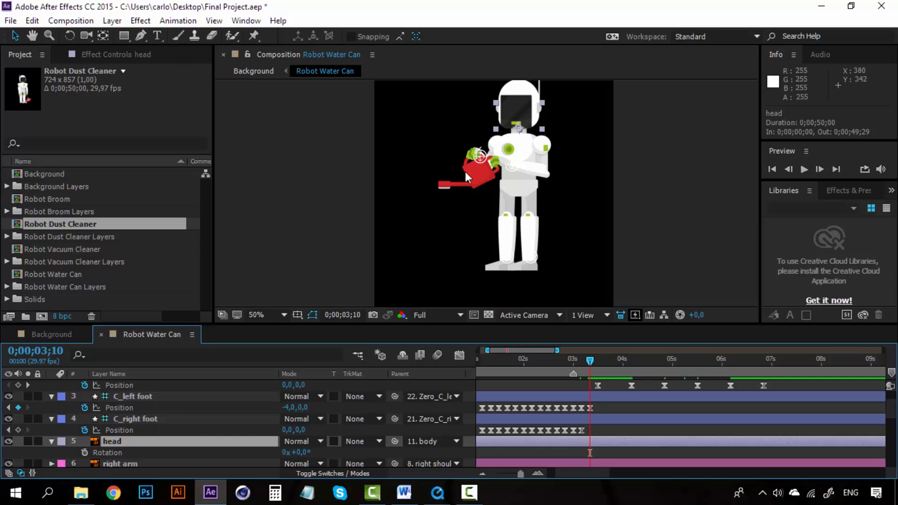
click(85, 452)
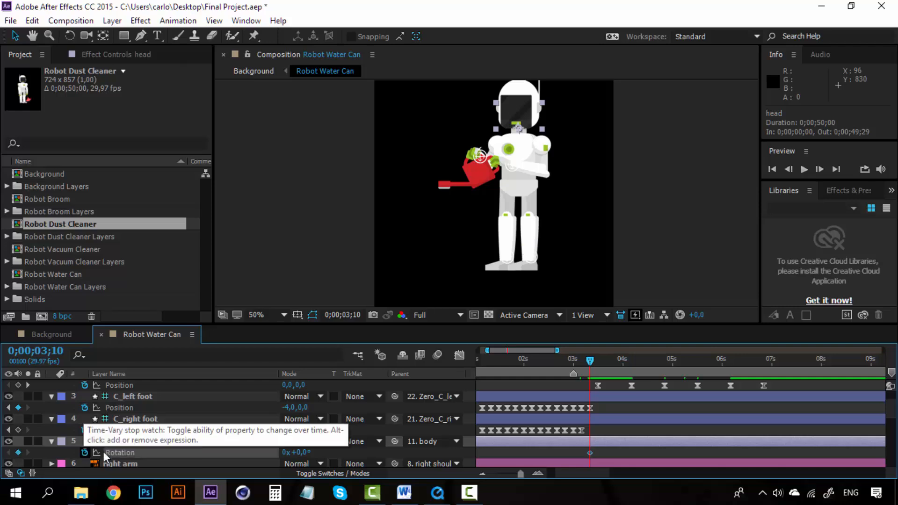
Set the head's Rotation to -14° at 0;00;03;20, and apply Easy Ease to its two Rotation keyframes
click(538, 474)
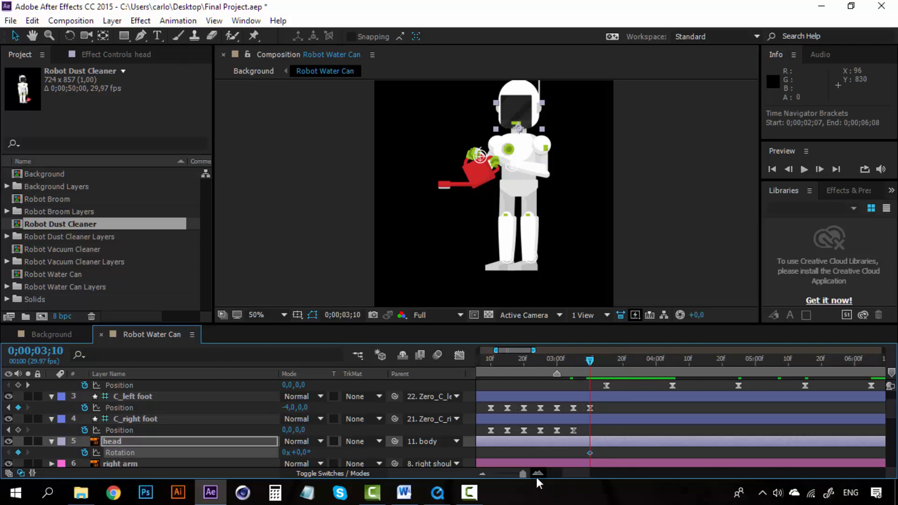
click(657, 361)
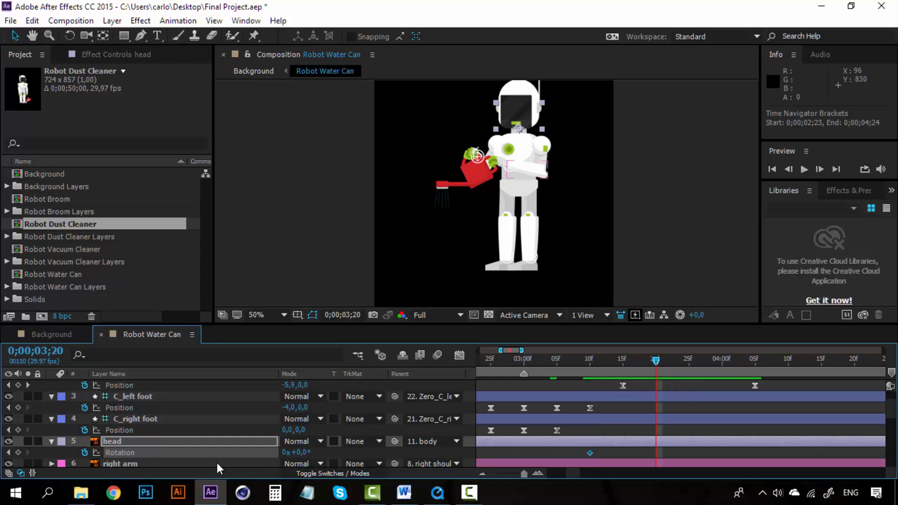
drag(303, 453, 290, 452)
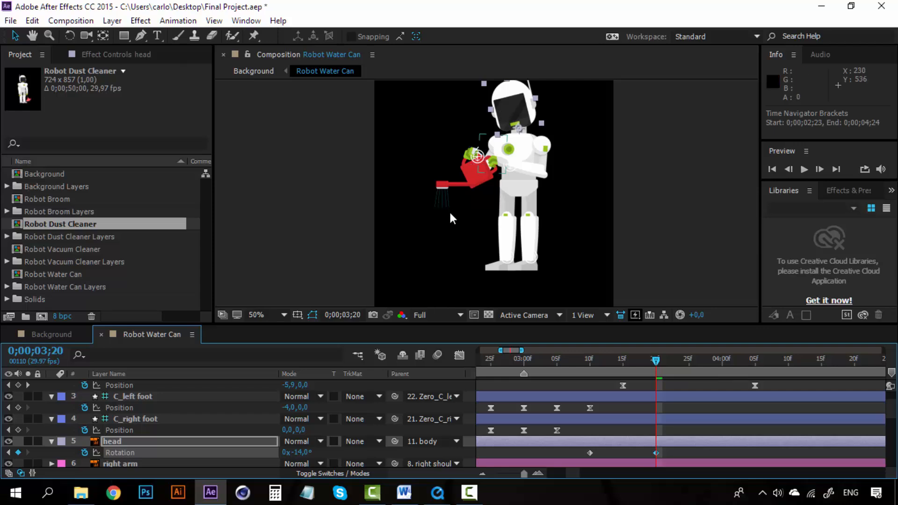
click(589, 453)
right_click(588, 452)
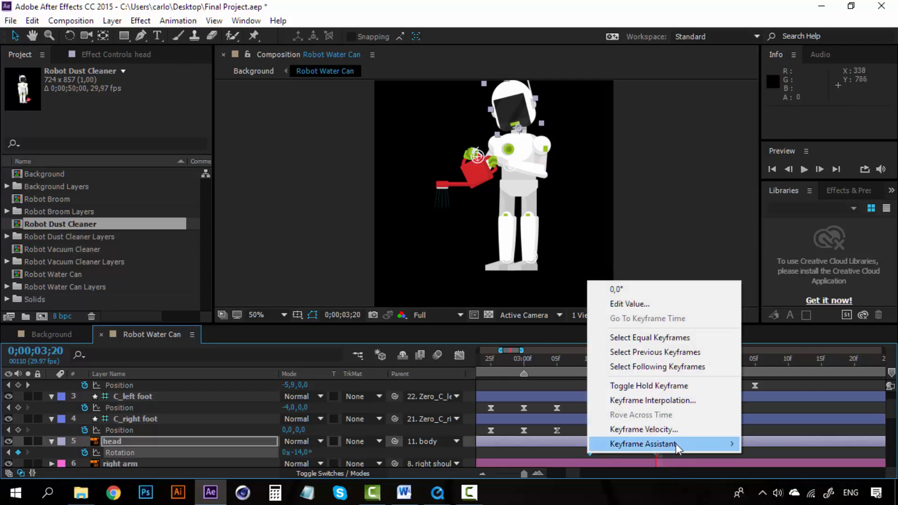
mouse_move(676, 444)
click(506, 362)
Preview the head tilt from 0;00;03;10
drag(606, 358, 590, 361)
key(space)
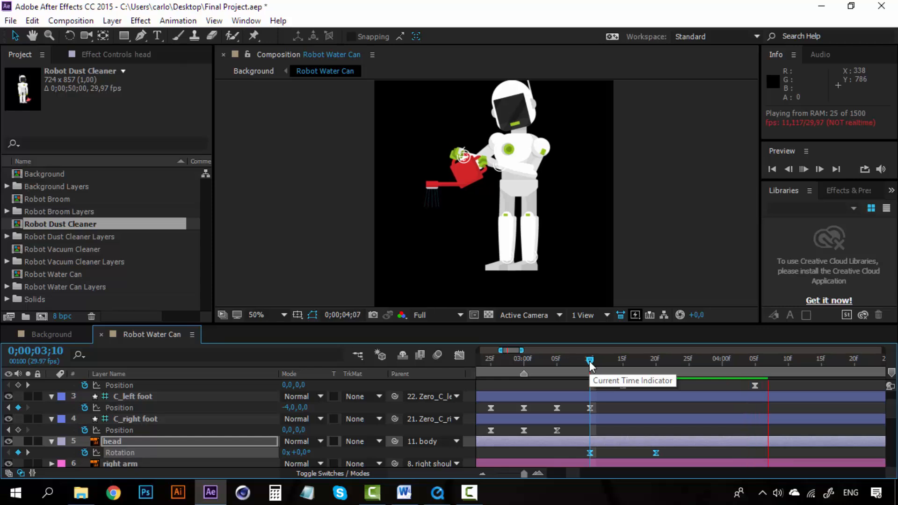
drag(590, 361, 728, 362)
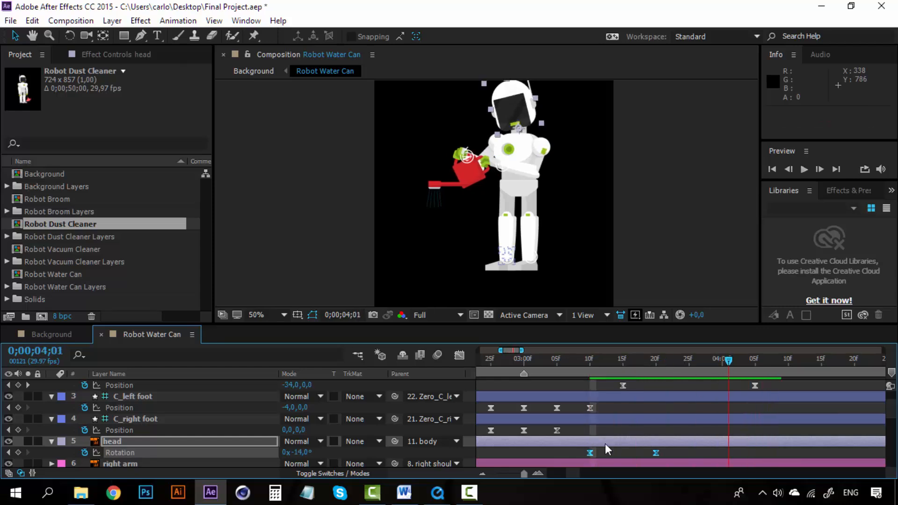
Add a head Rotation keyframe holding -14° at the last hand keyframes, at 0;00;06;25
drag(574, 470, 586, 473)
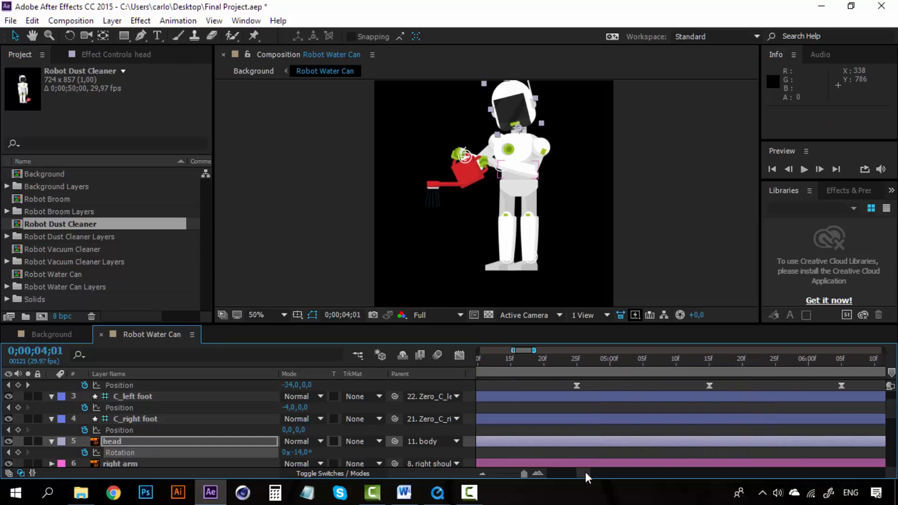
click(484, 474)
scroll(730, 438, up, 3)
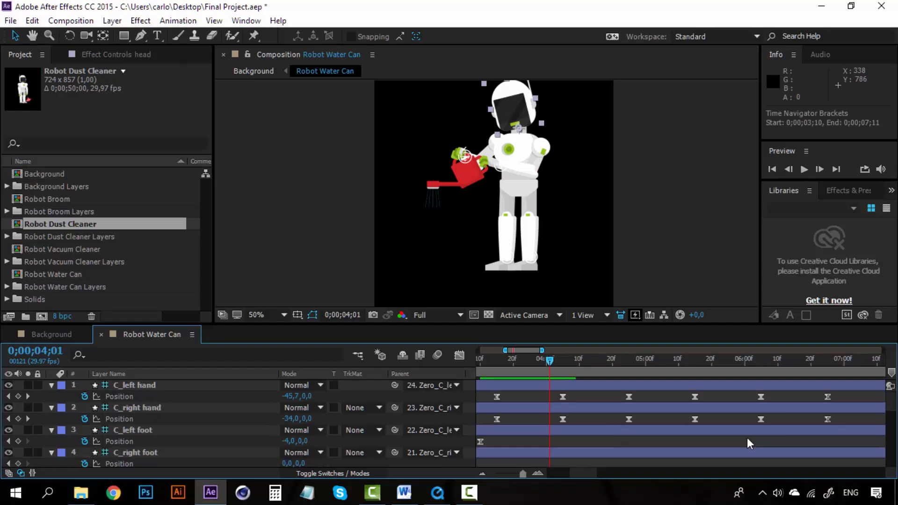
drag(824, 359, 827, 362)
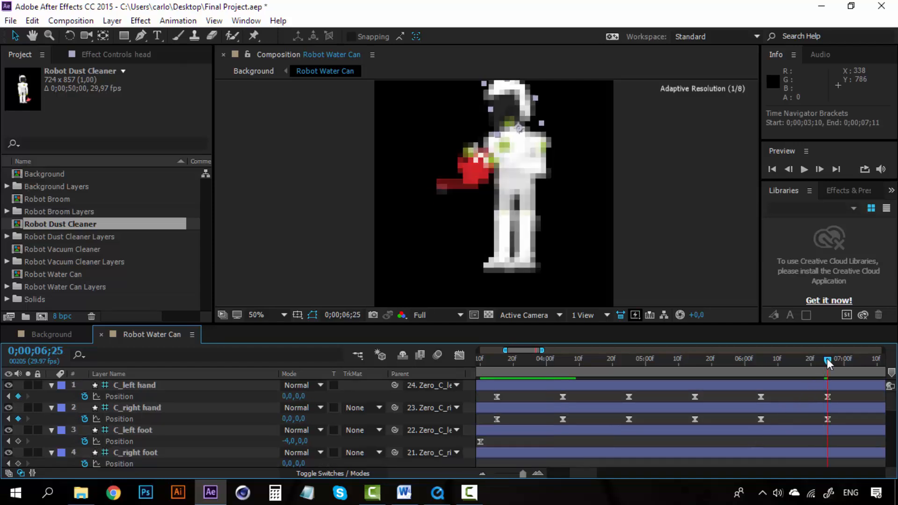
drag(591, 472, 609, 467)
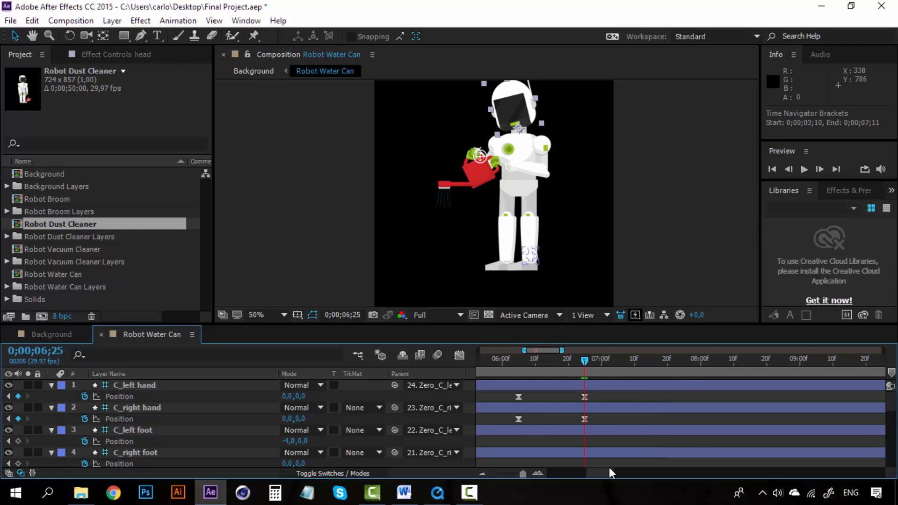
scroll(588, 444, down, 2)
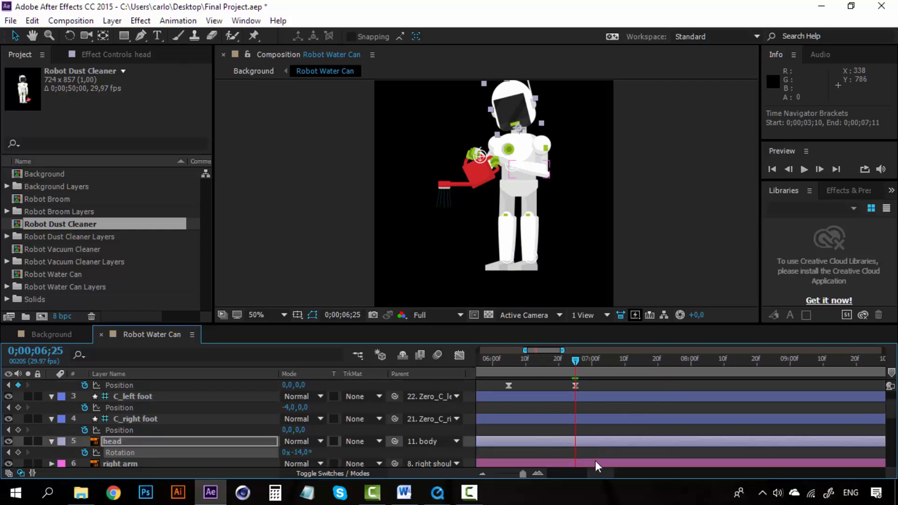
drag(596, 472, 585, 473)
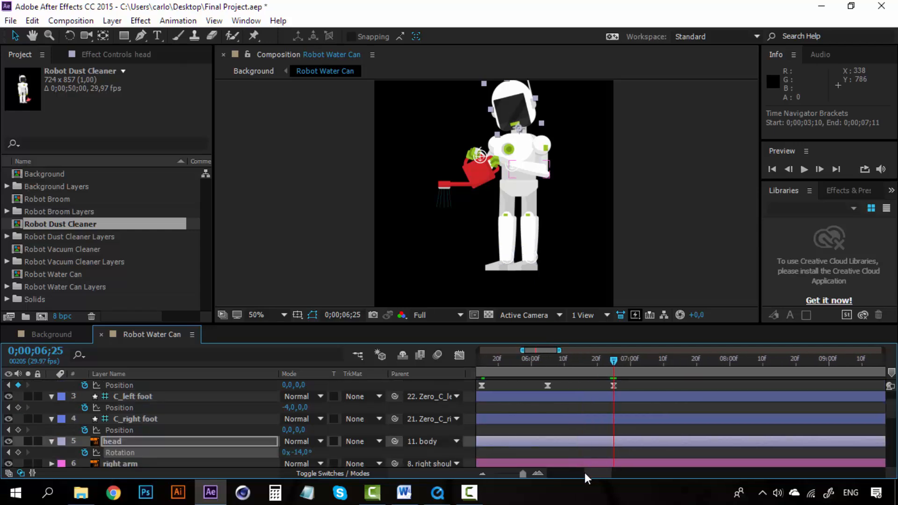
click(17, 452)
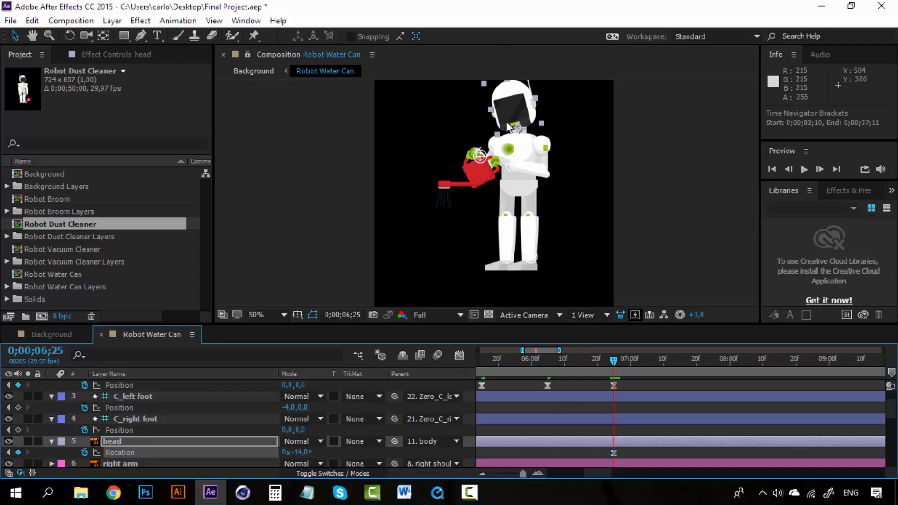
Collapse the properties of the C_left foot and C_right foot layers
drag(614, 361, 683, 358)
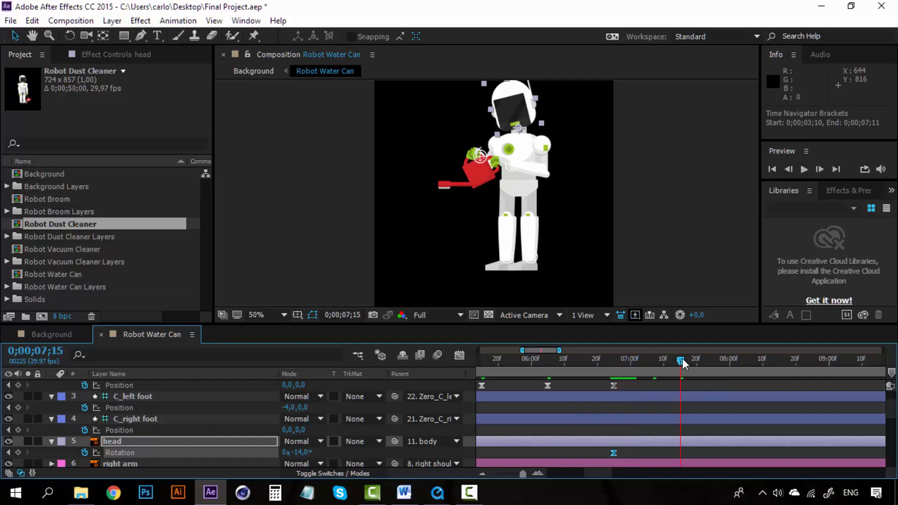
click(54, 397)
click(52, 397)
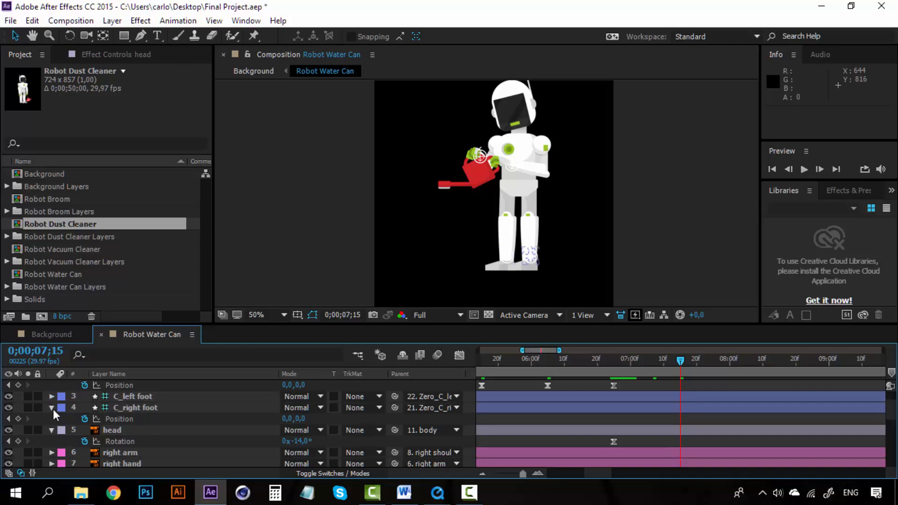
click(52, 409)
scroll(153, 435, up, 2)
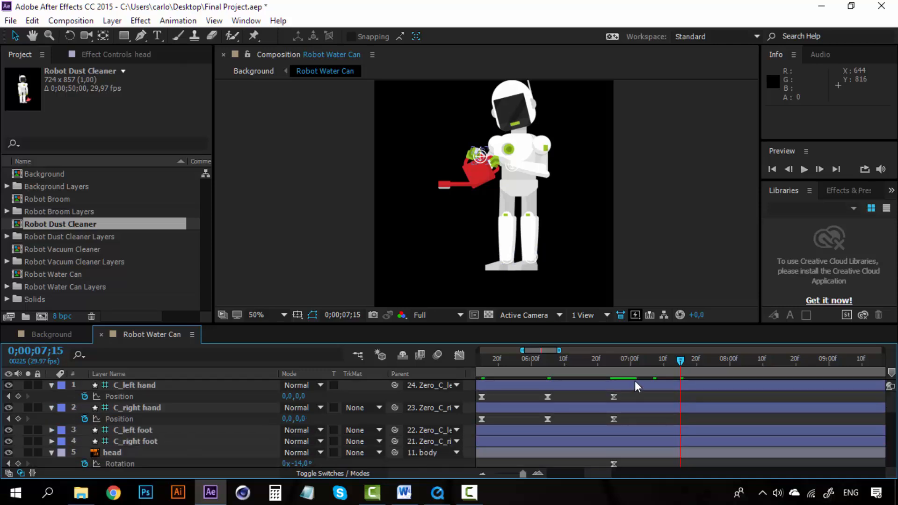
Set the head's Rotation to 0° at 0;00;07;15
click(657, 359)
drag(646, 359, 680, 358)
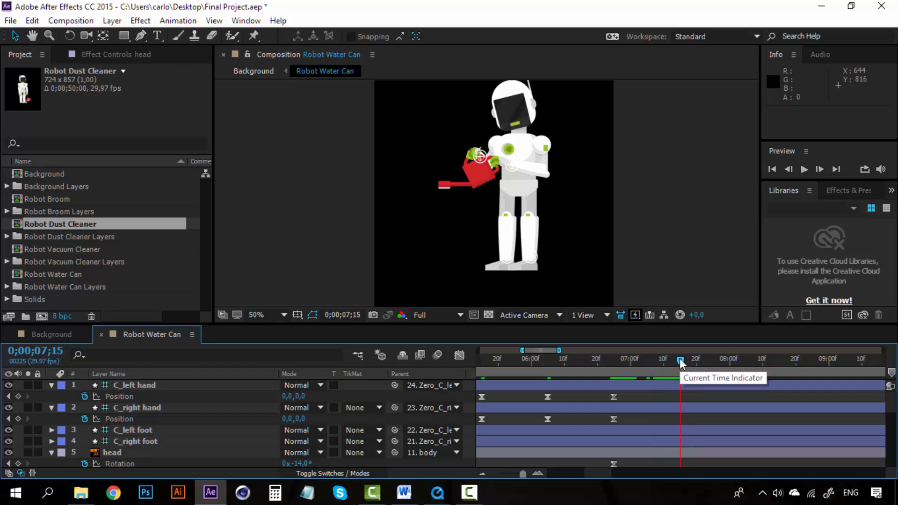
scroll(267, 431, down, 3)
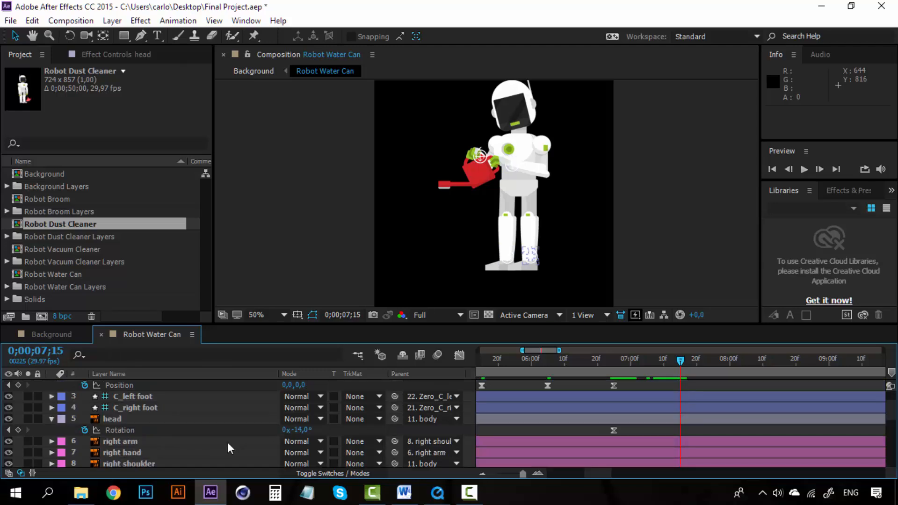
click(301, 430)
text(0)
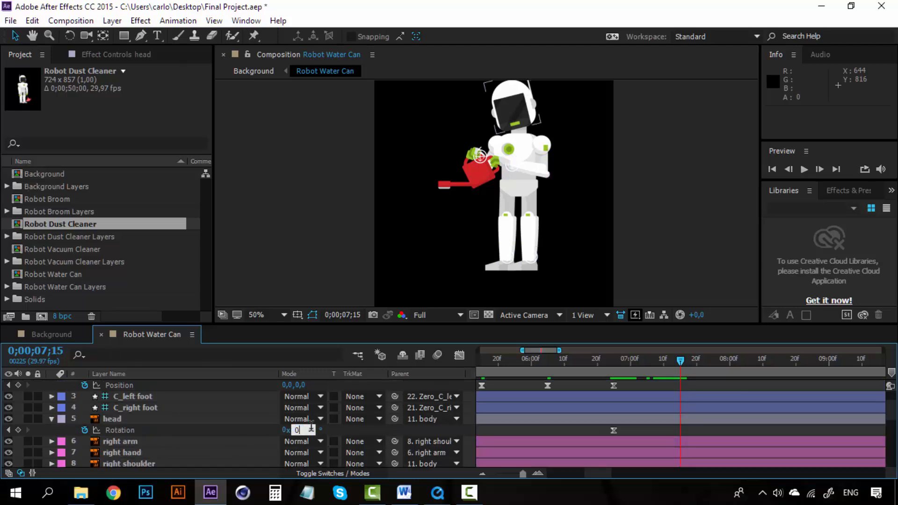
key(Return)
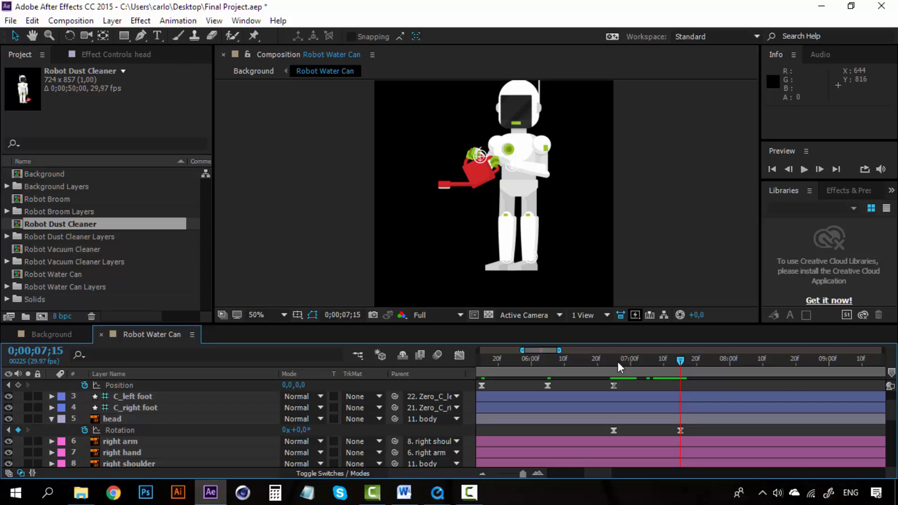
Preview the head's return to upright from 0;00;06;26
click(617, 361)
key(space)
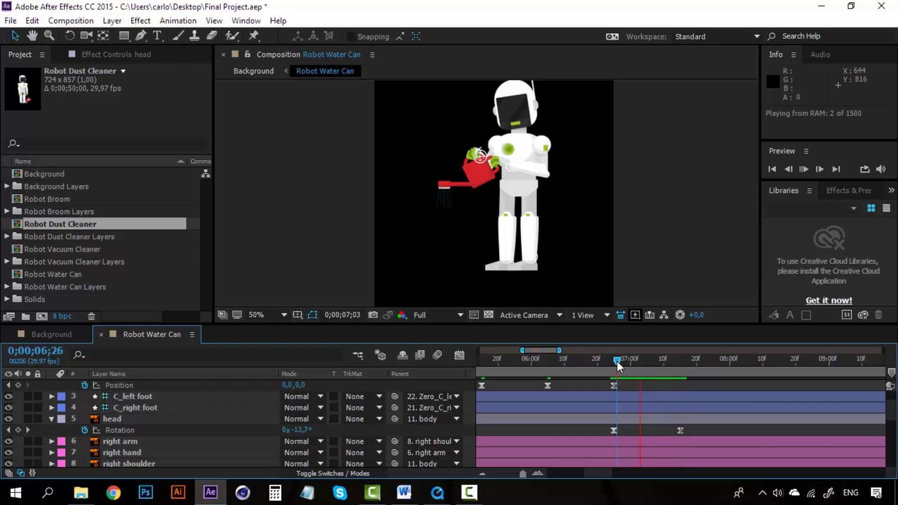
Move the head's final Rotation keyframe earlier to 0;00;07;09 and preview the quicker return to upright
key(space)
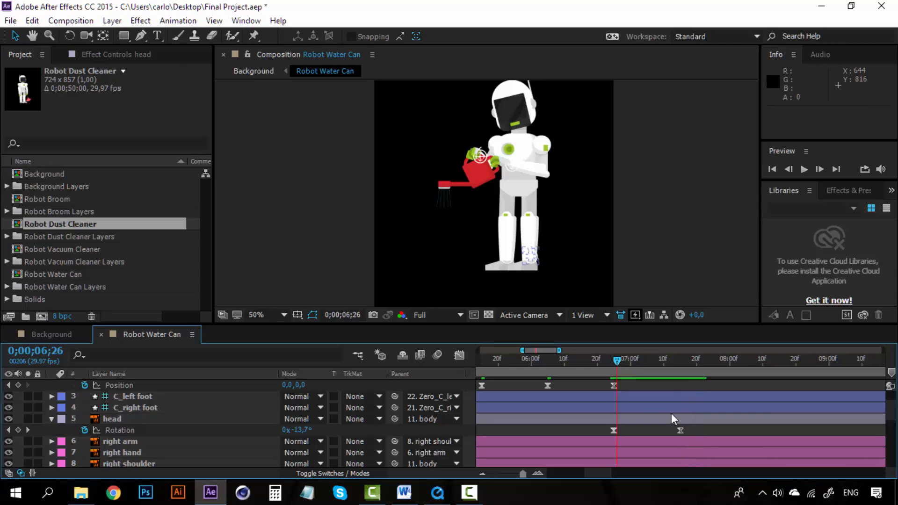
mouse_move(602, 473)
mouse_down()
mouse_move(584, 473)
mouse_move(602, 471)
mouse_up()
click(685, 431)
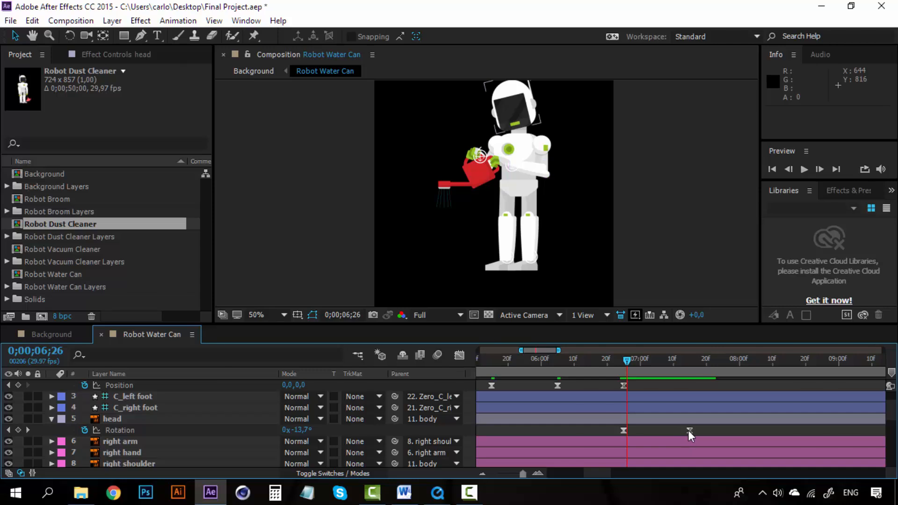
drag(682, 431, 668, 431)
key(space)
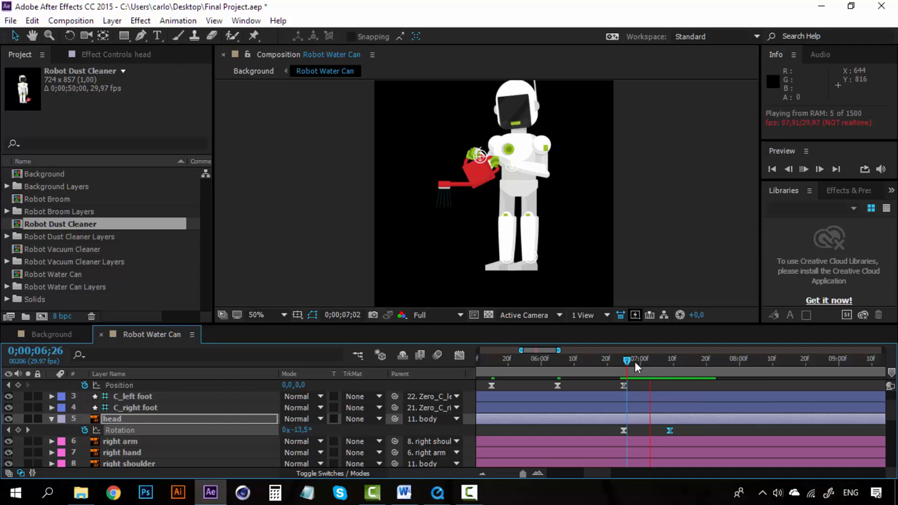
click(627, 360)
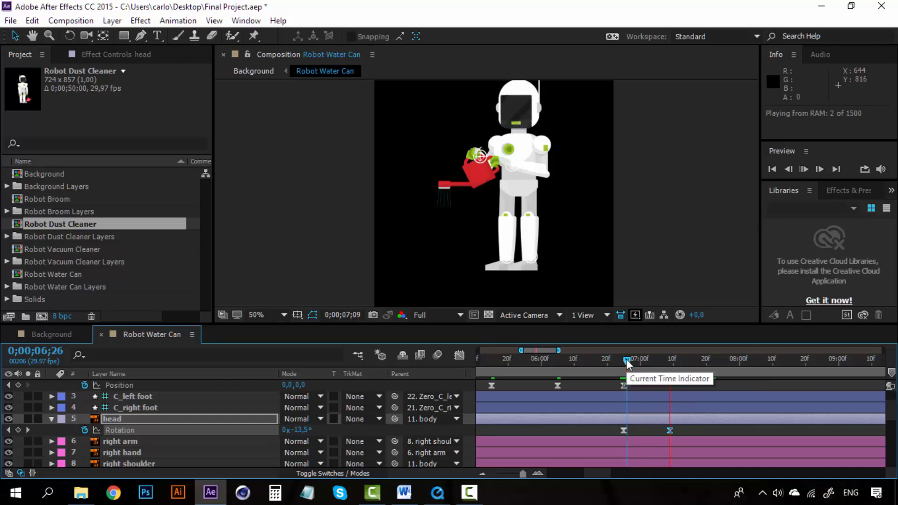
At 0;00;07;09, collapse both hand layers and show only the Position property of C_left foot and C_right foot
drag(627, 360, 670, 360)
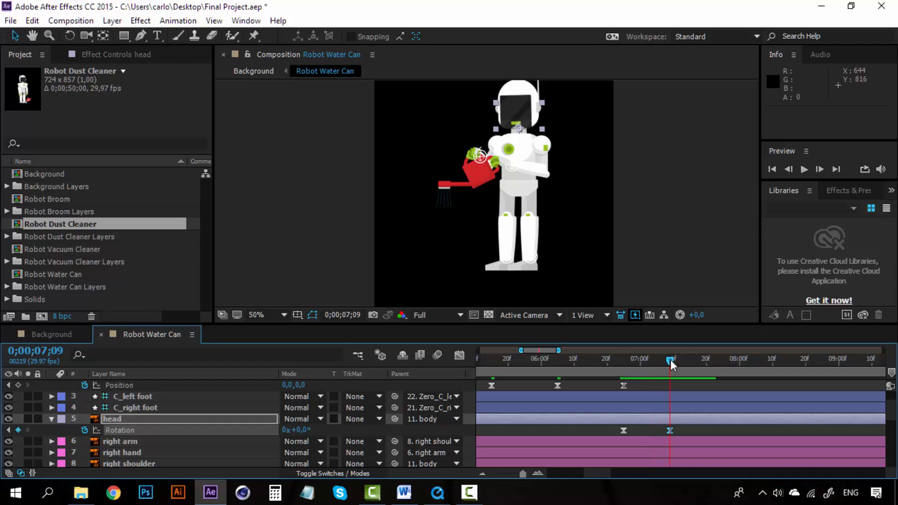
scroll(657, 419, up, 1)
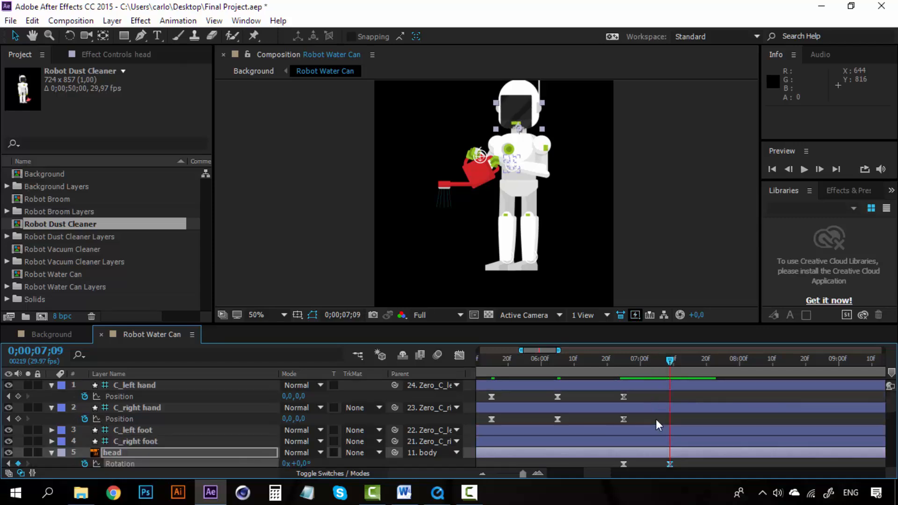
scroll(654, 420, down, 1)
scroll(138, 406, up, 1)
click(52, 385)
click(52, 396)
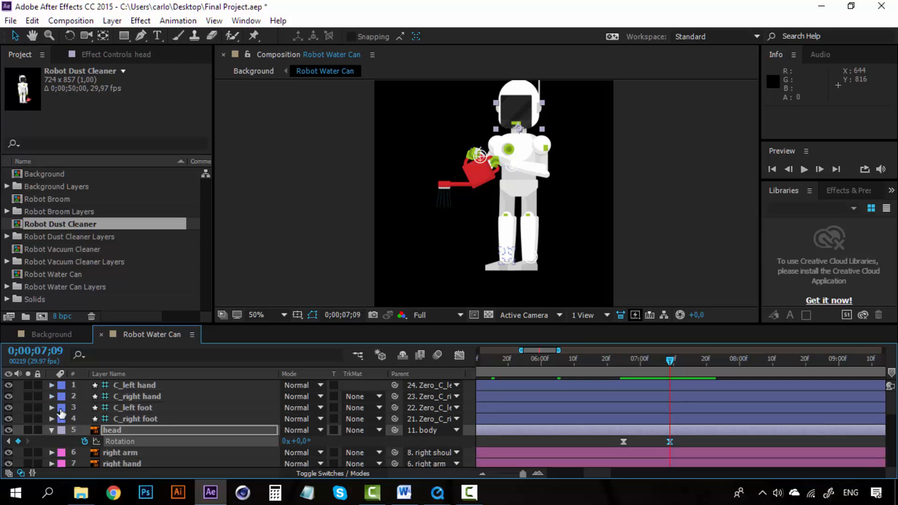
click(109, 408)
shift+click(112, 419)
key(p)
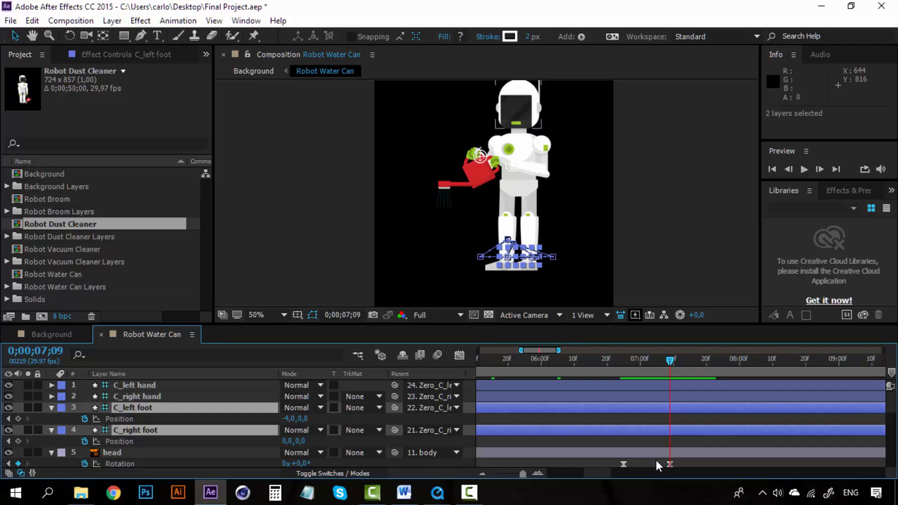
Try copying all of C_left foot's walking Position keyframes and pasting them at 0;00;07;09
drag(604, 474, 566, 476)
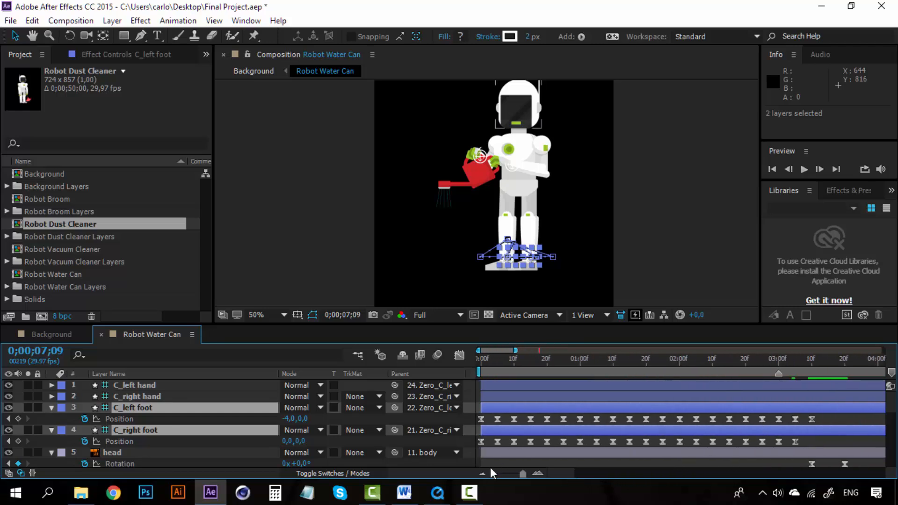
mouse_move(555, 473)
mouse_down()
mouse_move(594, 469)
mouse_move(546, 469)
mouse_up()
click(482, 473)
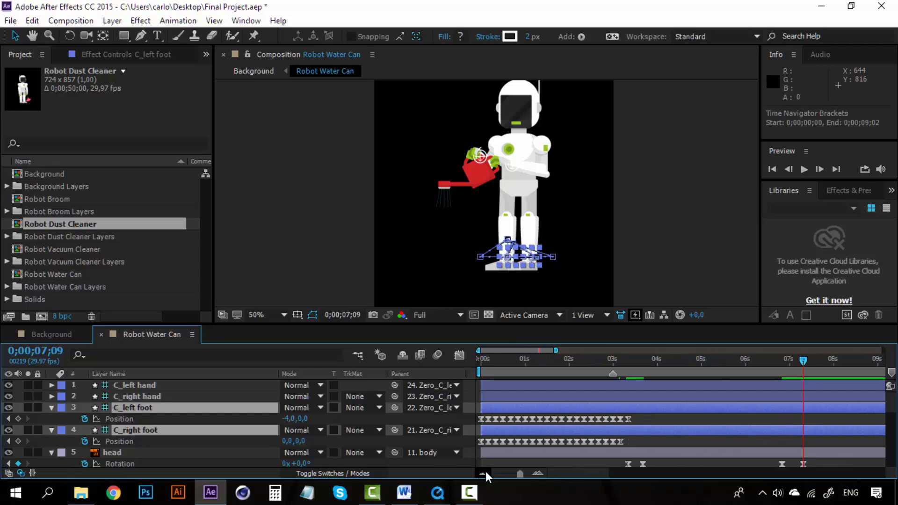
click(642, 418)
click(557, 418)
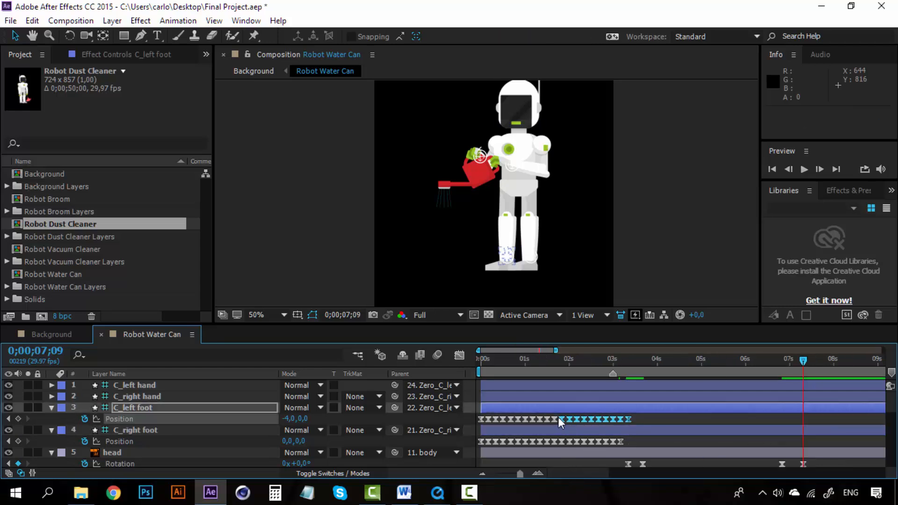
click(679, 271)
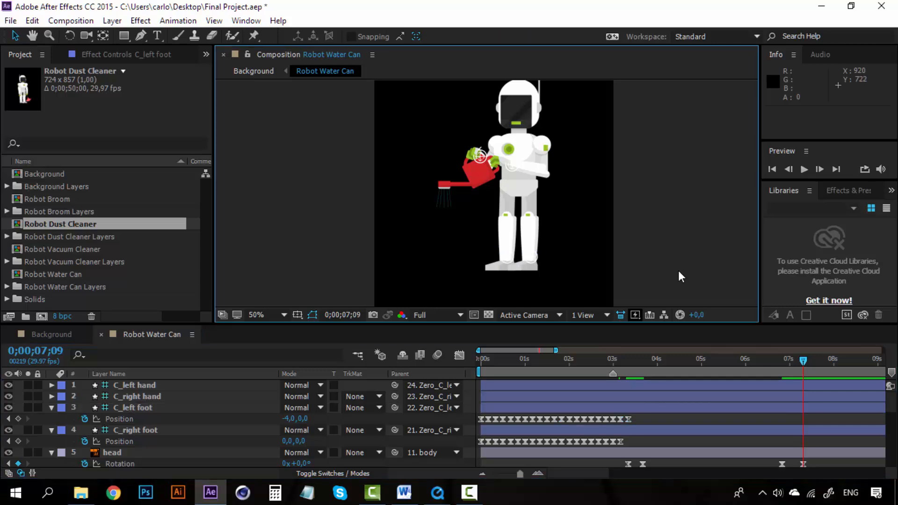
click(645, 433)
click(643, 419)
drag(642, 421, 472, 421)
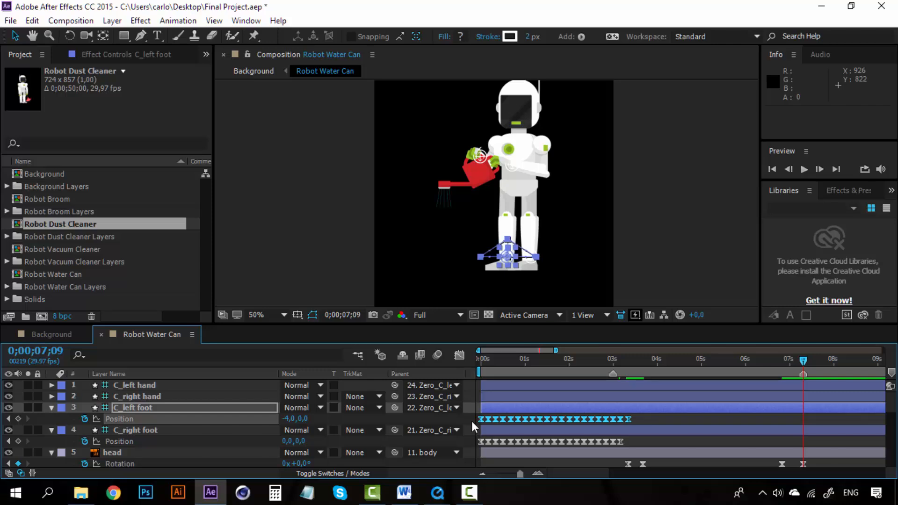
key(ctrl+c)
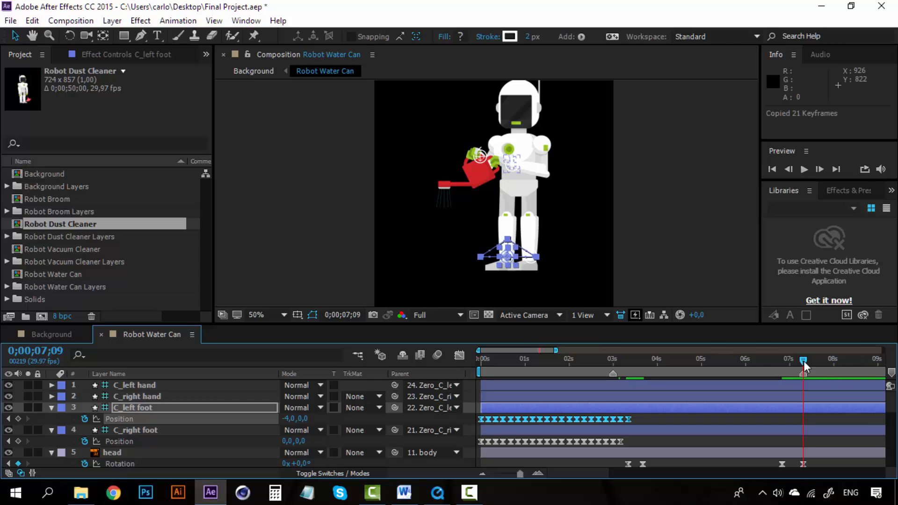
key(ctrl+v)
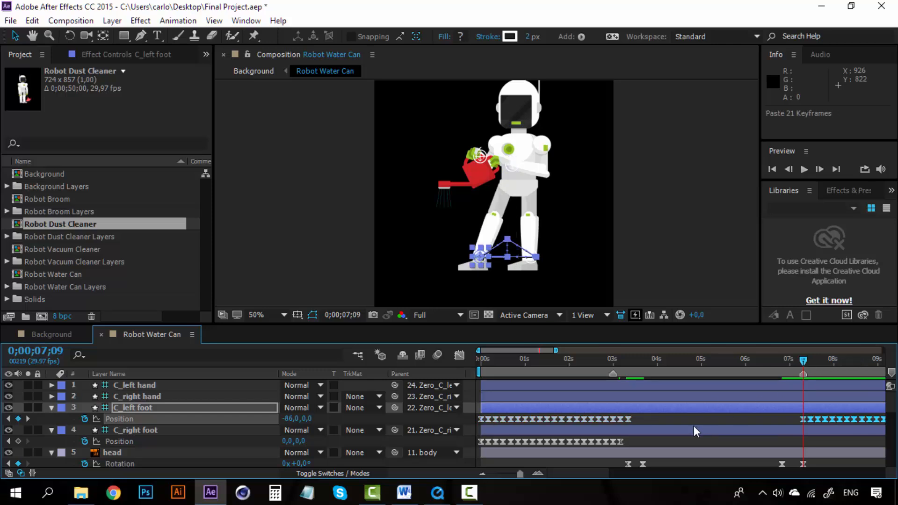
Try copying C_right foot's walking Position keyframes to 0;00;07;09 as well
drag(621, 440, 469, 441)
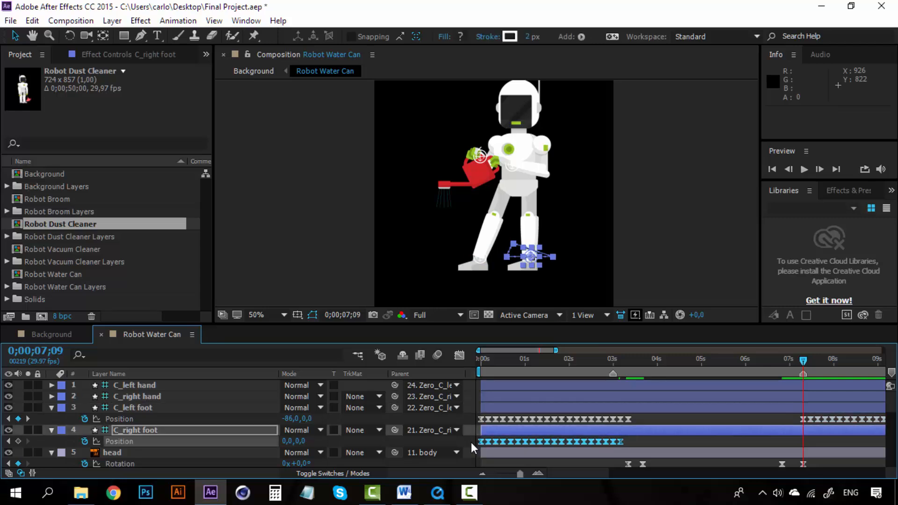
key(ctrl+c)
key(ctrl+v)
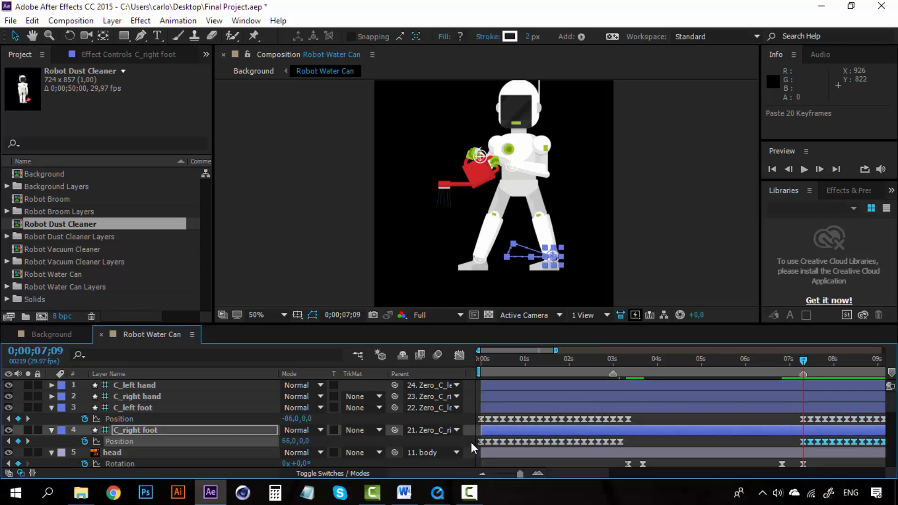
Preview the feet from 0;00;05;29 and scrub through the standing section back to 0;00;03;11
click(622, 358)
drag(623, 359, 744, 364)
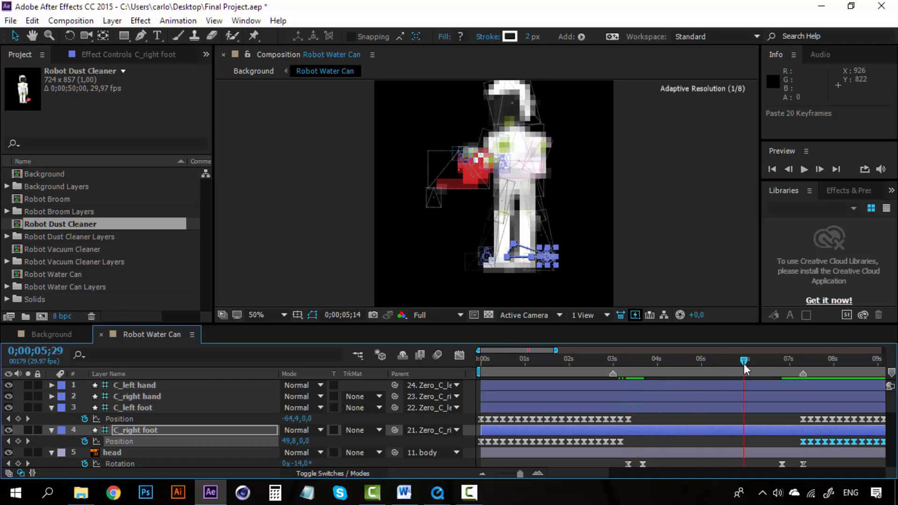
key(space)
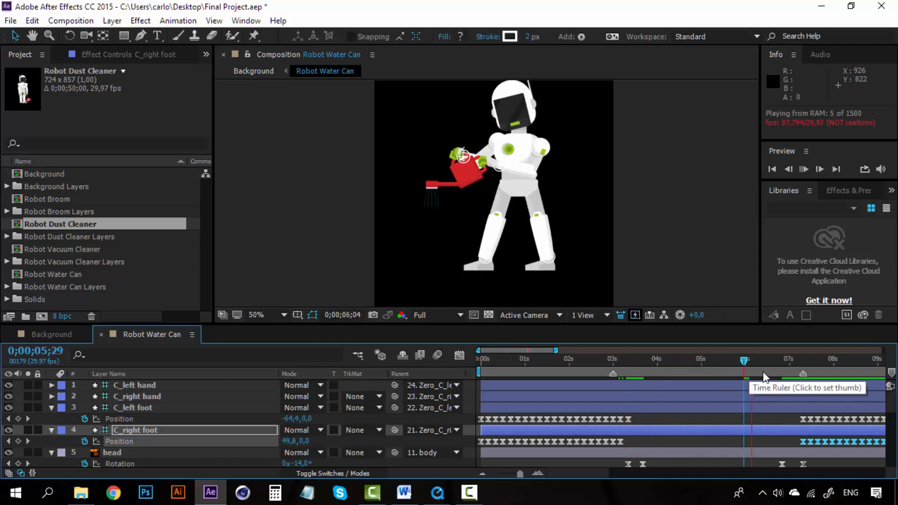
drag(745, 361, 630, 358)
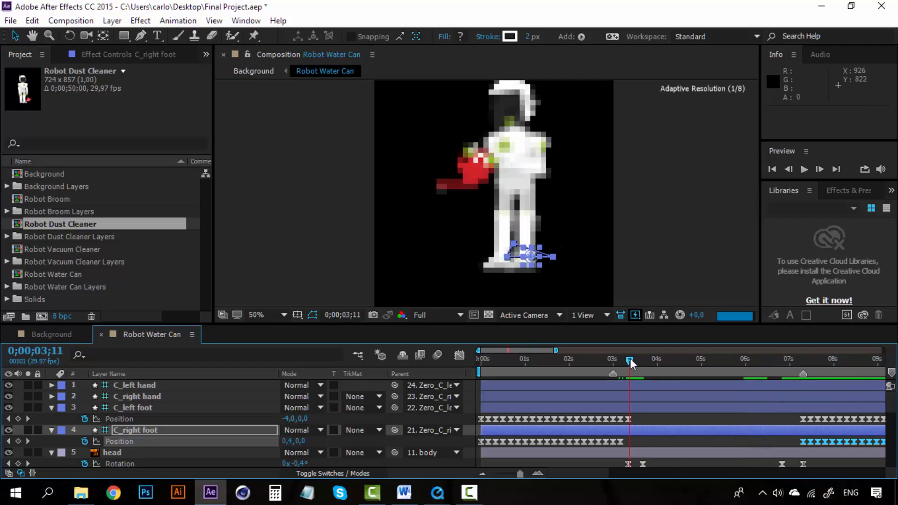
Compare the left foot's keyframe at 0;00;03;10 with its pose at 0;00;07;09 and undo both pasted foot keyframe sets
click(628, 420)
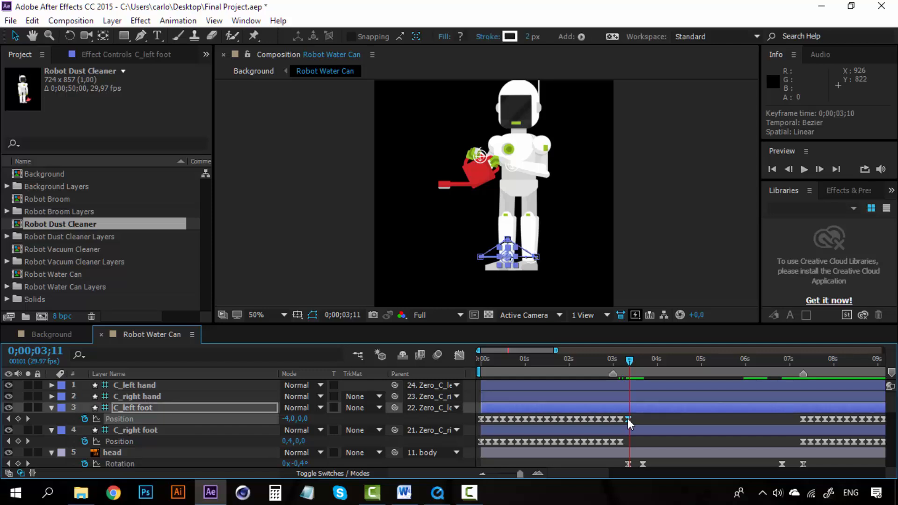
click(628, 359)
drag(628, 358, 804, 366)
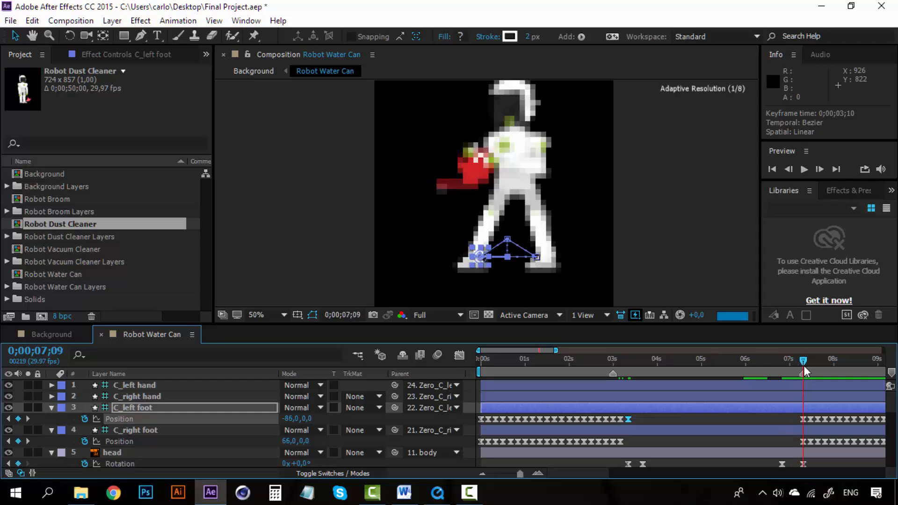
key(ctrl+z)
key(ctrl+z)
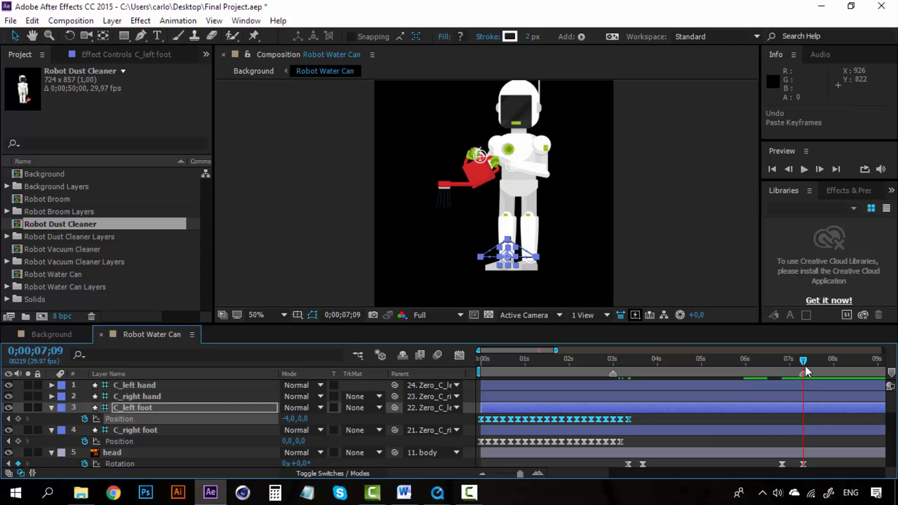
Add Position keyframes at 0;00;07;09 for C_left foot and C_right foot to hold their standing positions
click(784, 420)
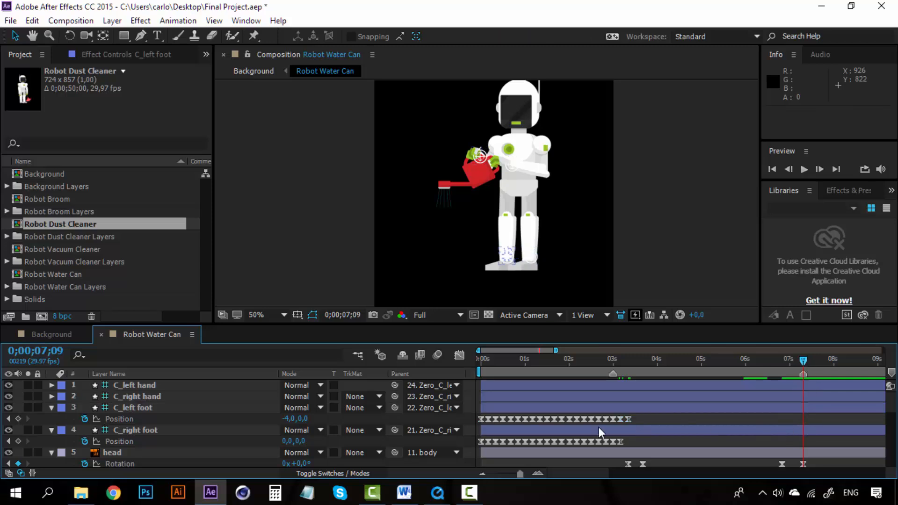
click(19, 418)
click(18, 442)
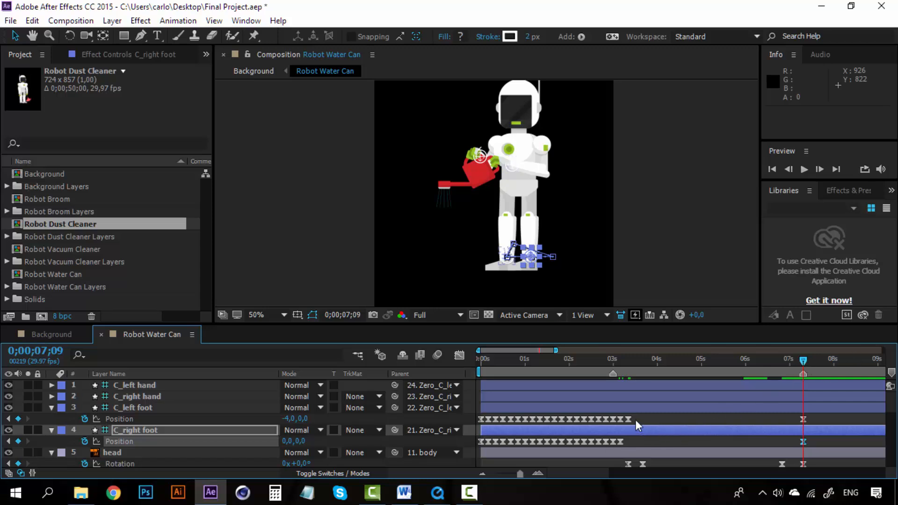
Copy C_left foot's opening walk Position keyframes and paste them at 0;00;07;16
drag(636, 419, 472, 420)
key(ctrl+c)
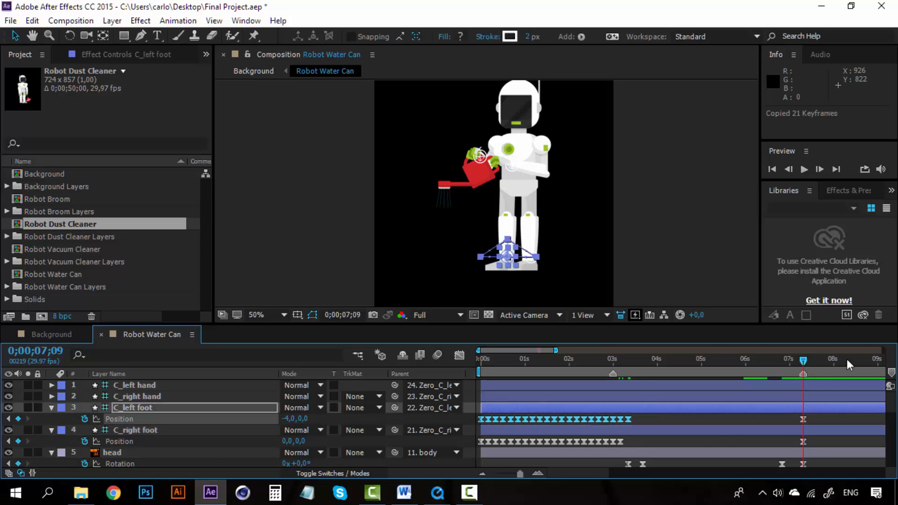
click(538, 473)
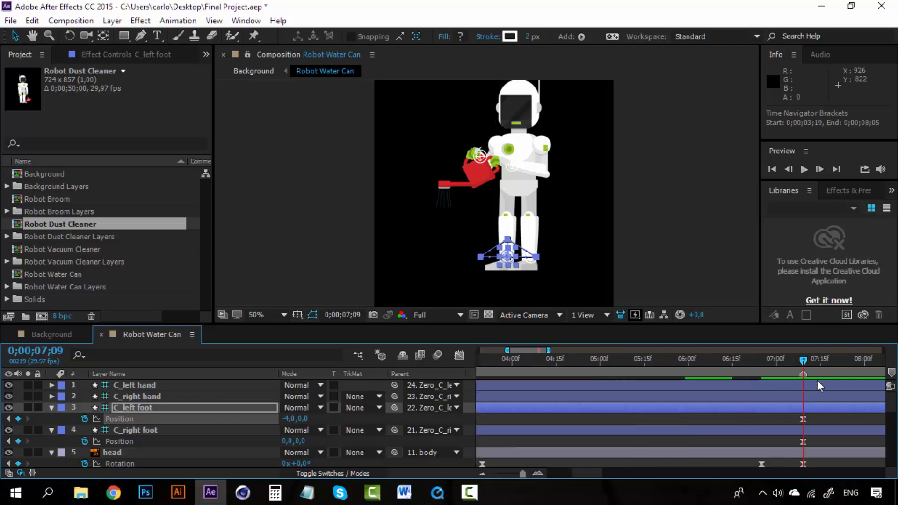
click(542, 474)
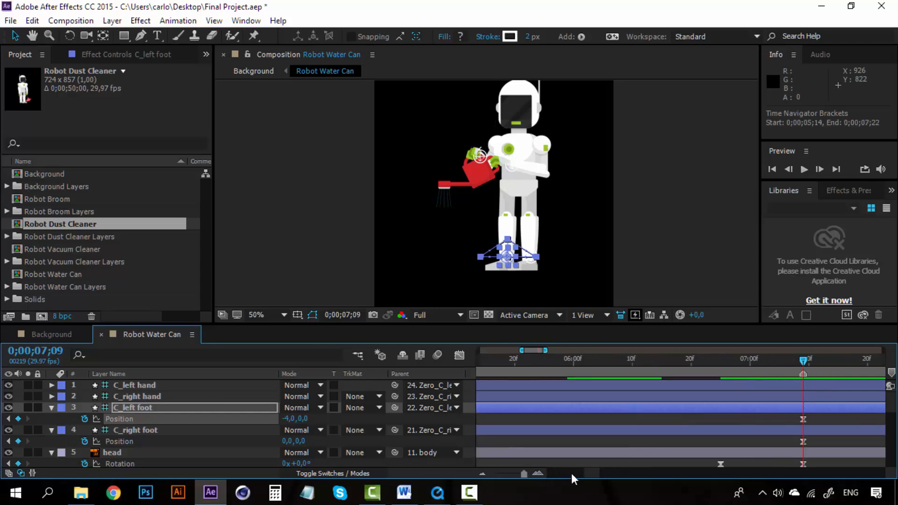
drag(590, 472, 595, 473)
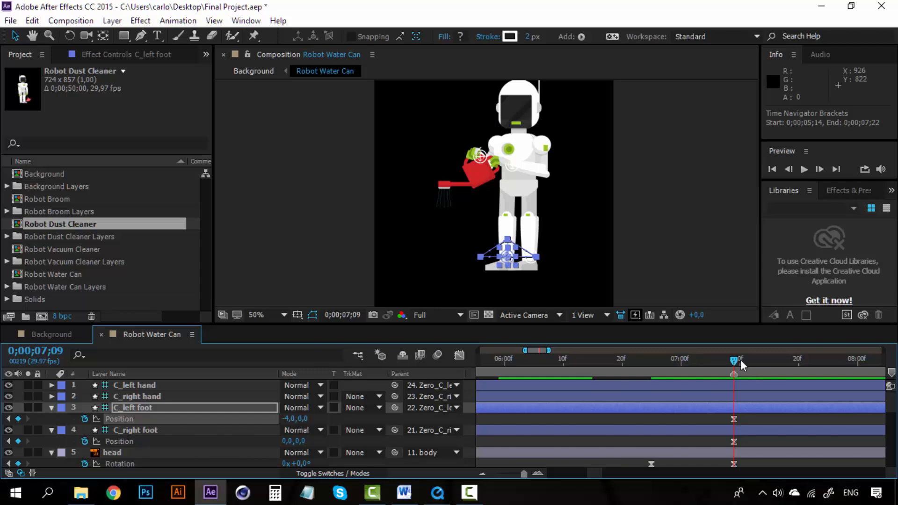
drag(793, 358, 778, 361)
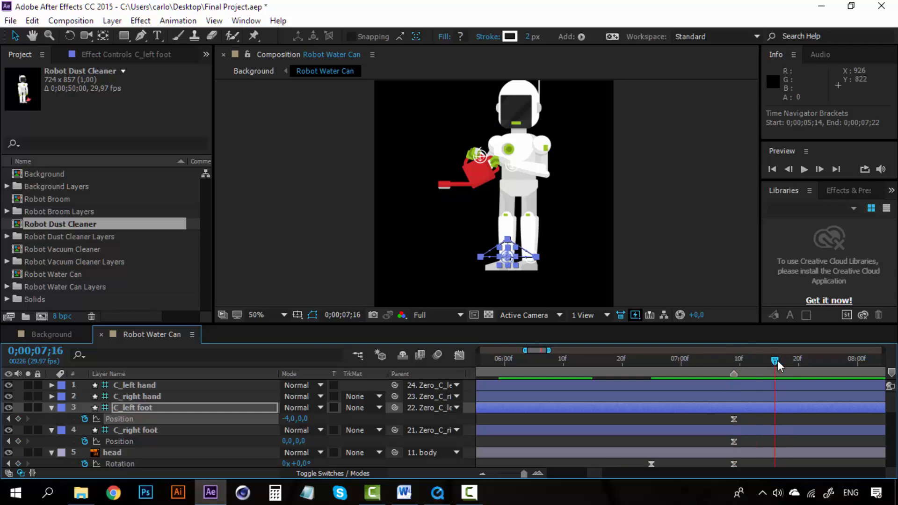
click(483, 473)
click(481, 474)
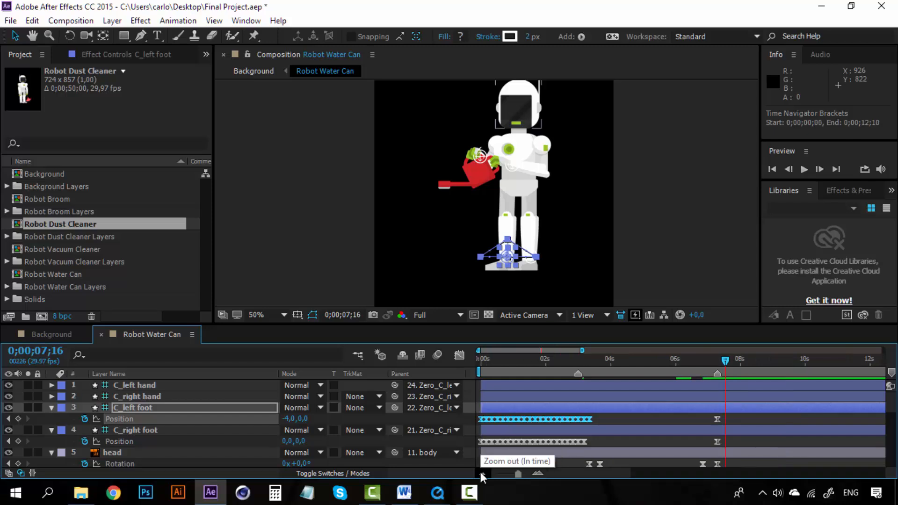
key(ctrl+v)
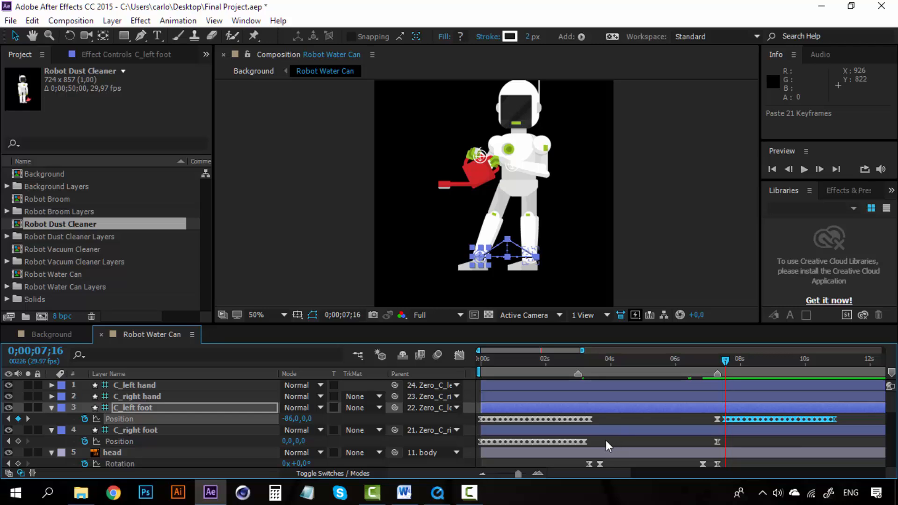
Copy C_right foot's opening walk Position keyframes to 0;00;07;16 and scrub back to just before the second walk
drag(605, 440, 466, 445)
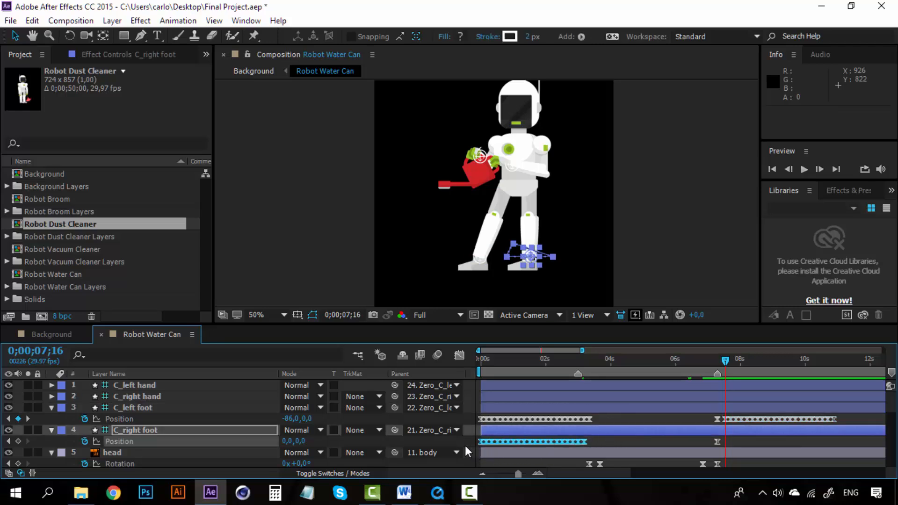
key(ctrl+c)
key(ctrl+v)
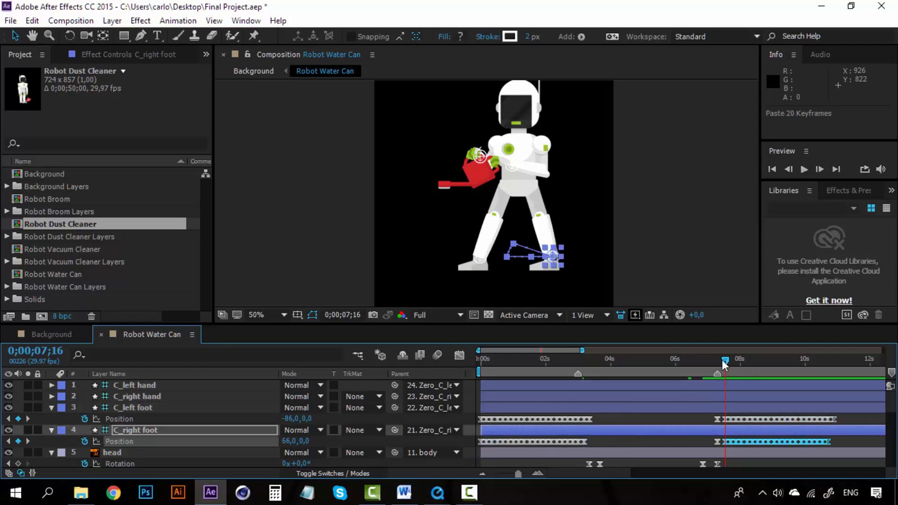
mouse_move(726, 362)
mouse_down()
mouse_move(632, 360)
mouse_move(714, 358)
mouse_up()
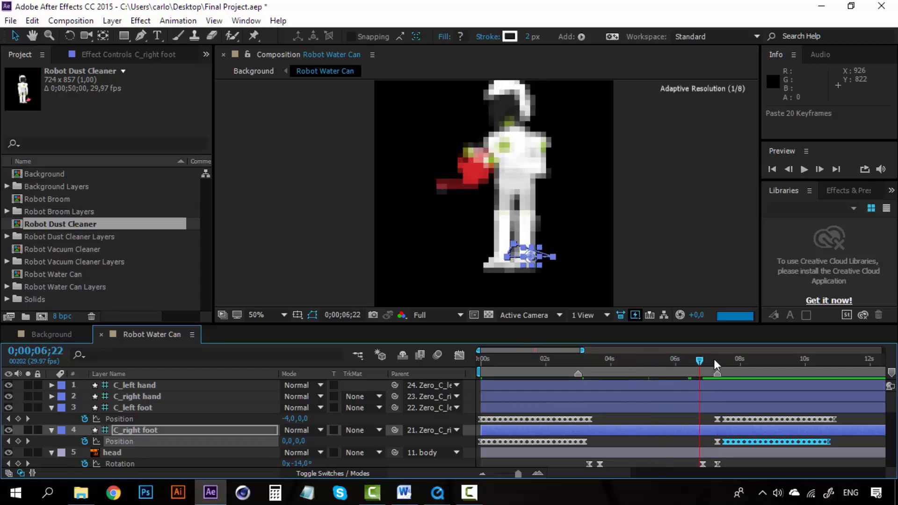
Shift the second-walk Position keyframes of C_left foot and C_right foot closer to their 0;00;07;09 standing keyframes and preview the walk
key(space)
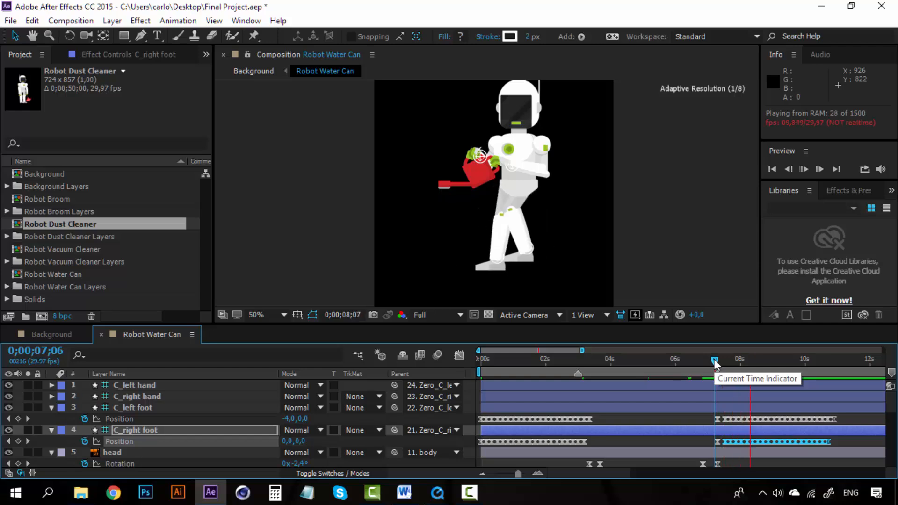
drag(714, 358, 717, 358)
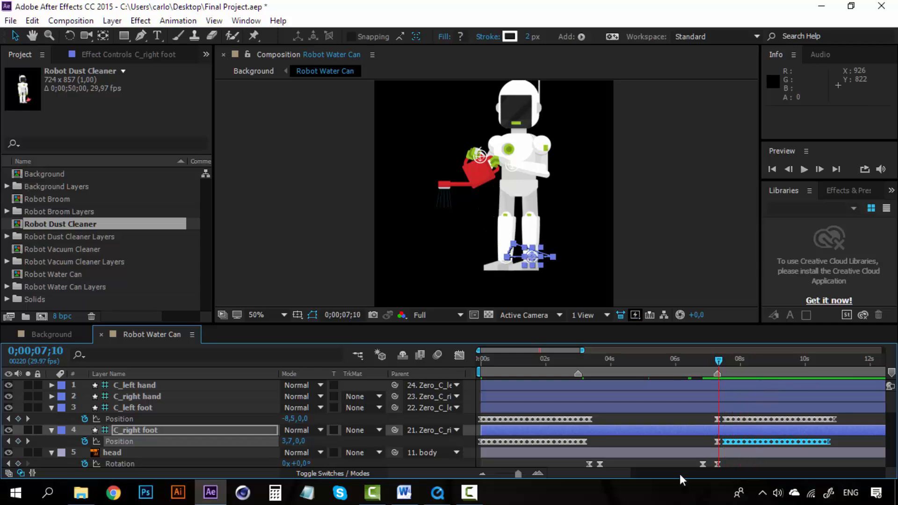
click(537, 474)
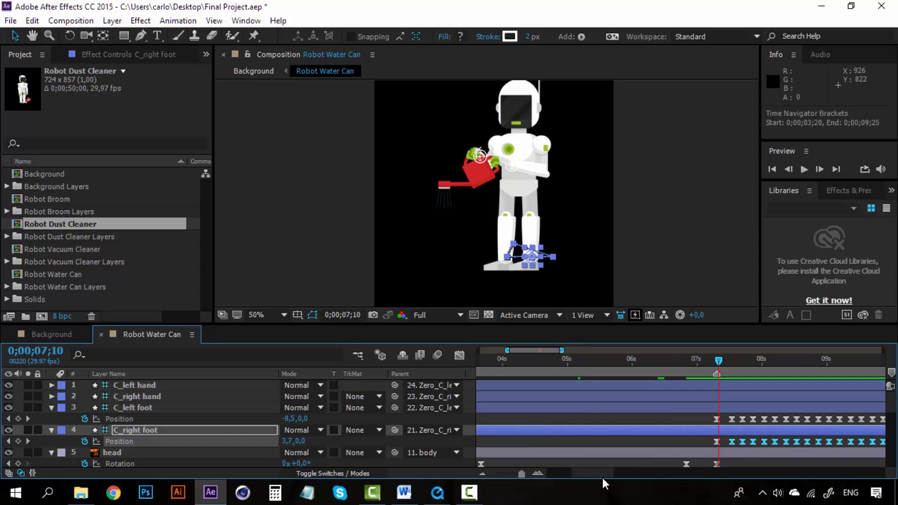
drag(603, 475, 622, 476)
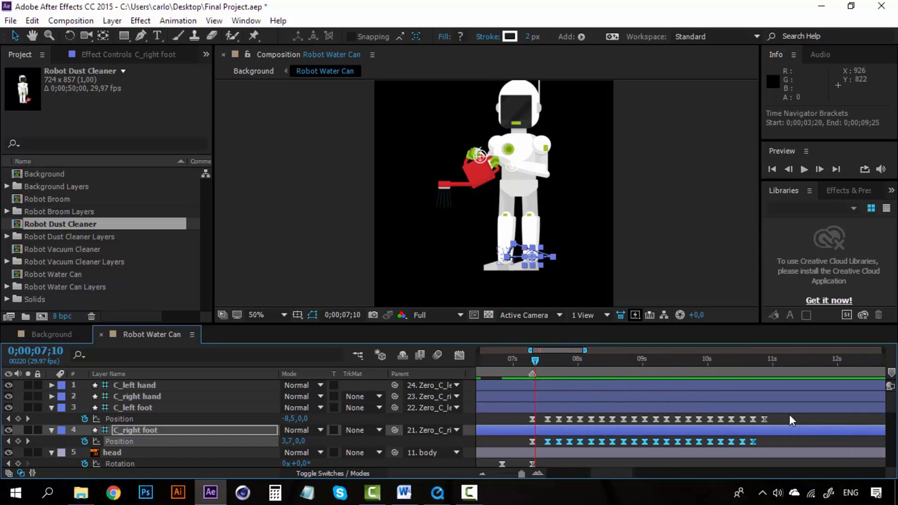
drag(790, 418, 571, 424)
drag(549, 420, 541, 420)
drag(765, 446, 544, 448)
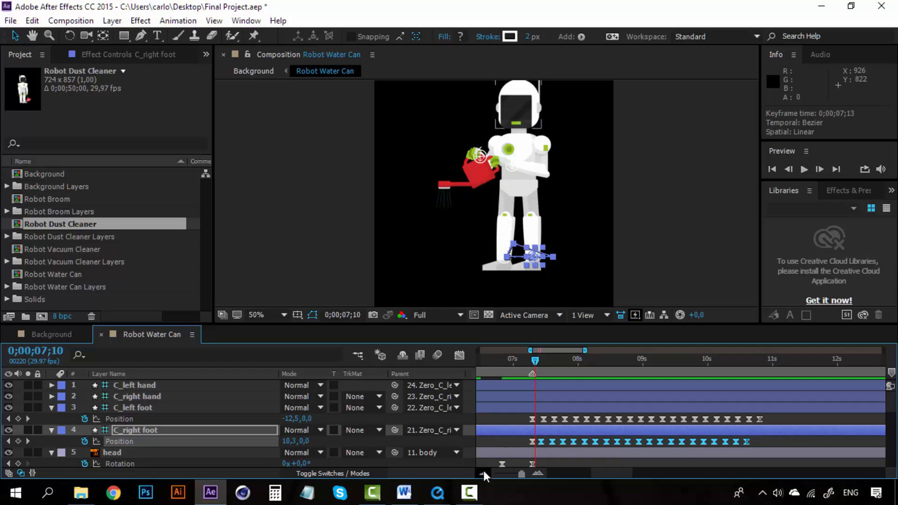
click(482, 474)
drag(587, 473, 564, 473)
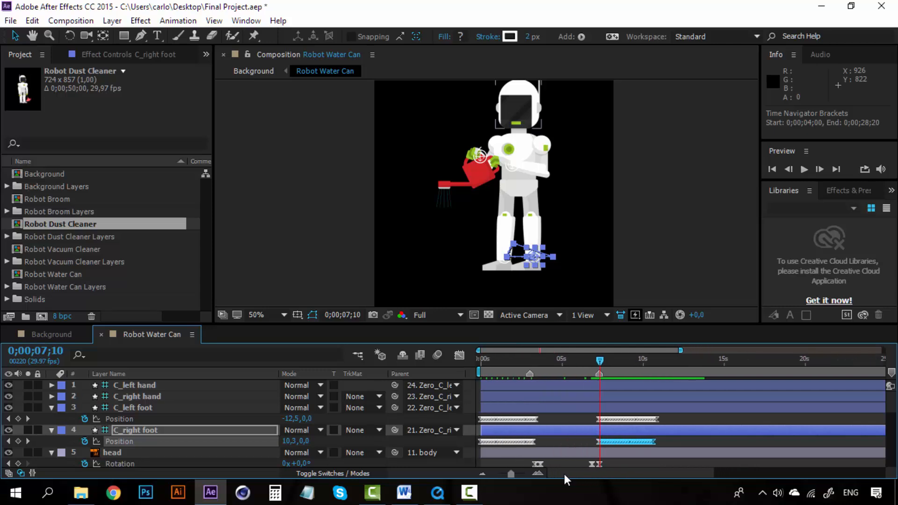
key(space)
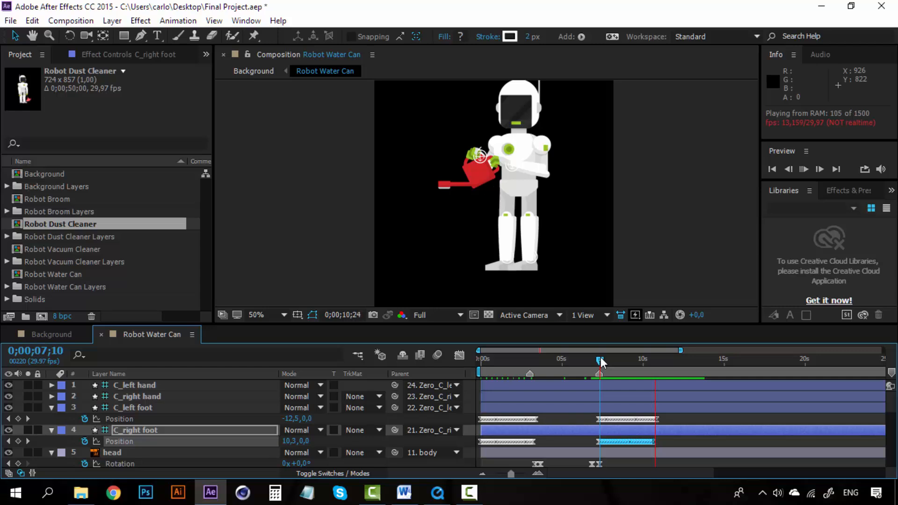
key(space)
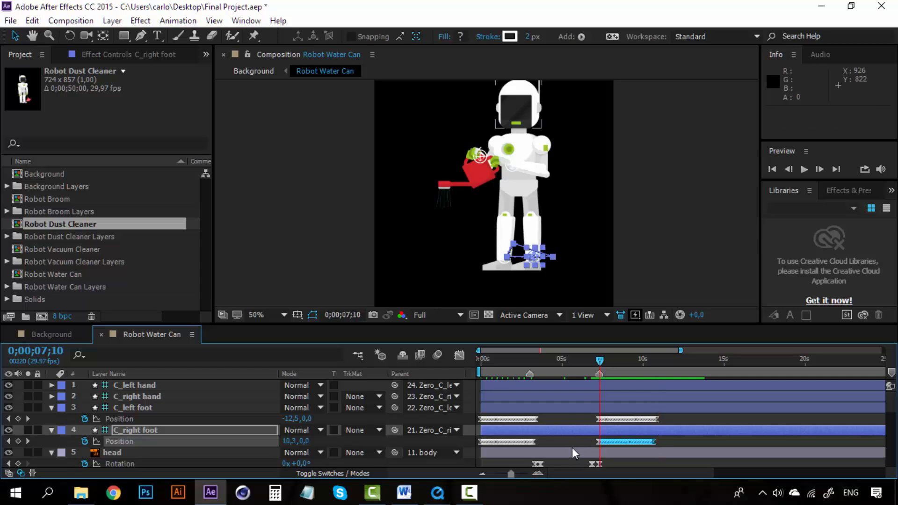
Copy all of the body layer's opening walk Position keyframes
scroll(573, 449, down, 1)
click(51, 419)
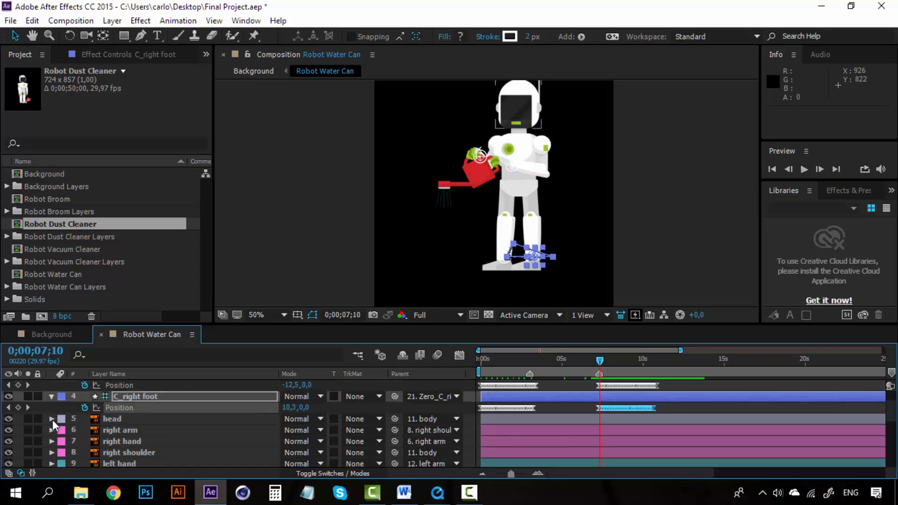
scroll(112, 445, down, 2)
click(116, 425)
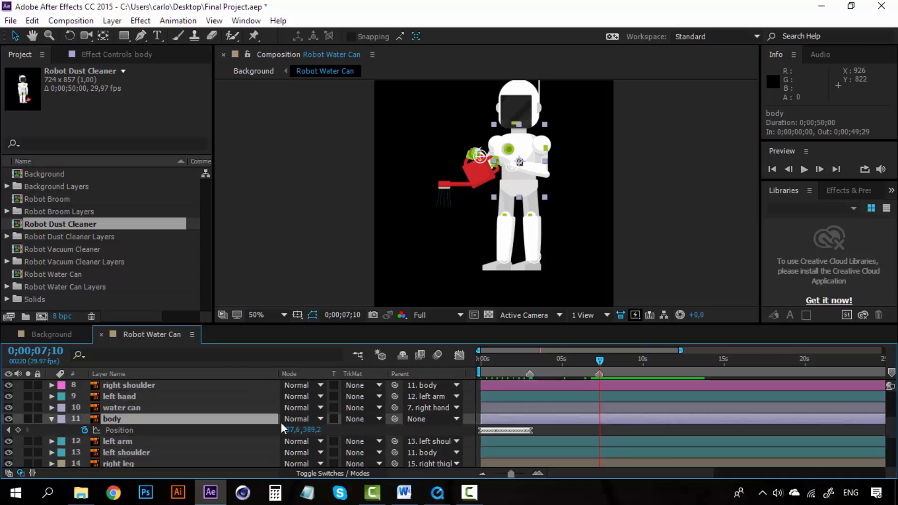
double_click(537, 473)
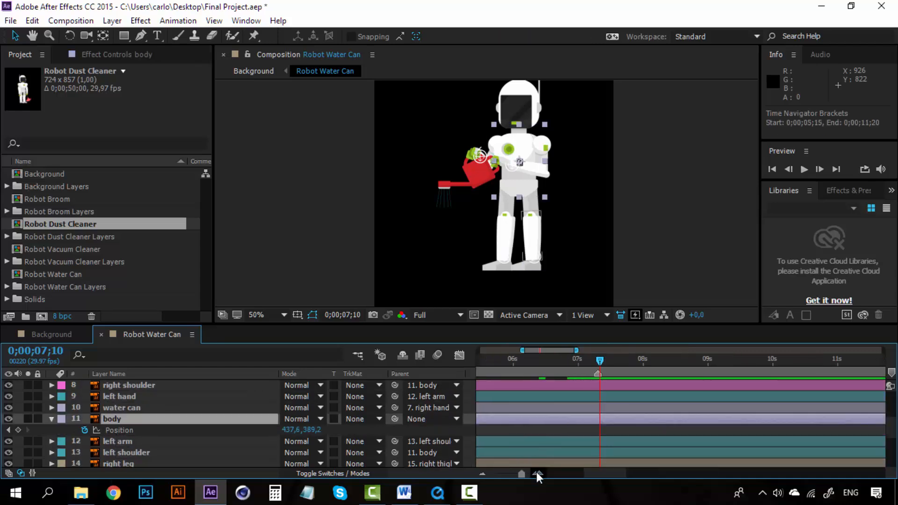
drag(597, 474, 552, 477)
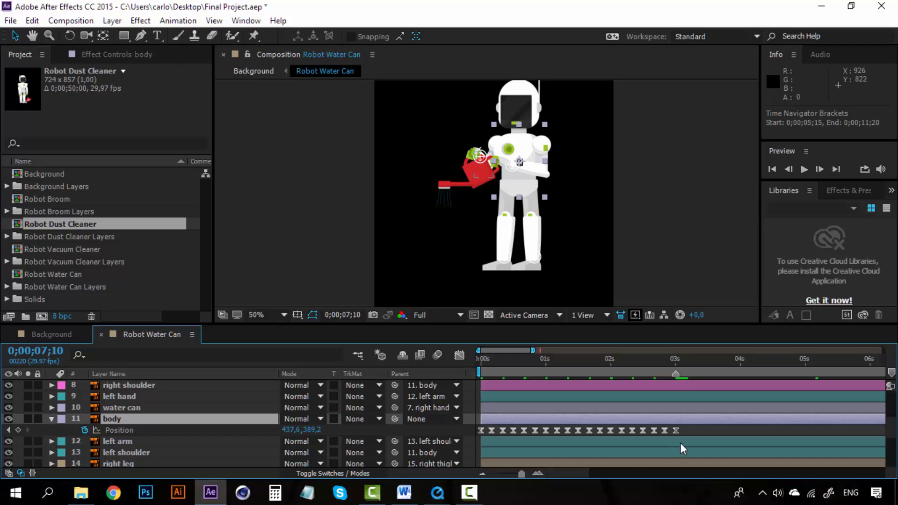
drag(680, 437, 466, 435)
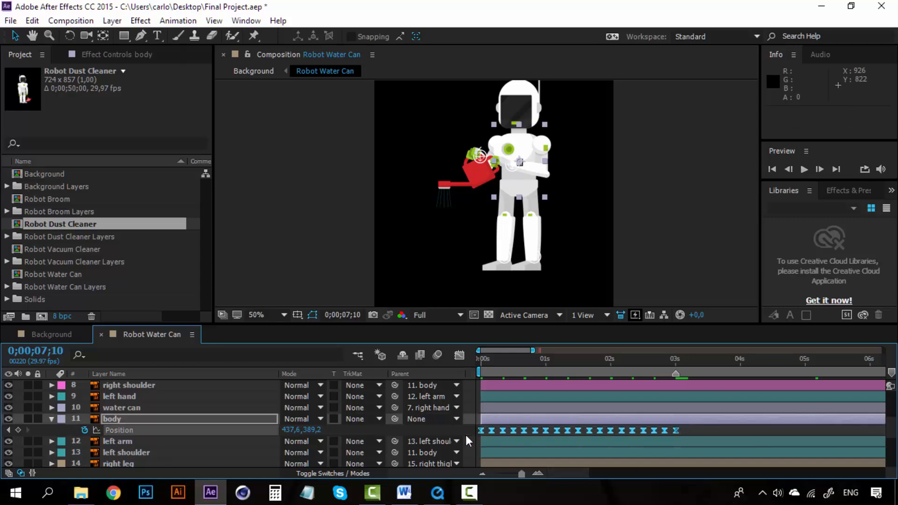
Paste the copied walk Position keyframes onto the body layer at 0;00;07;09
drag(569, 474, 610, 475)
scroll(592, 431, up, 1)
scroll(592, 435, up, 3)
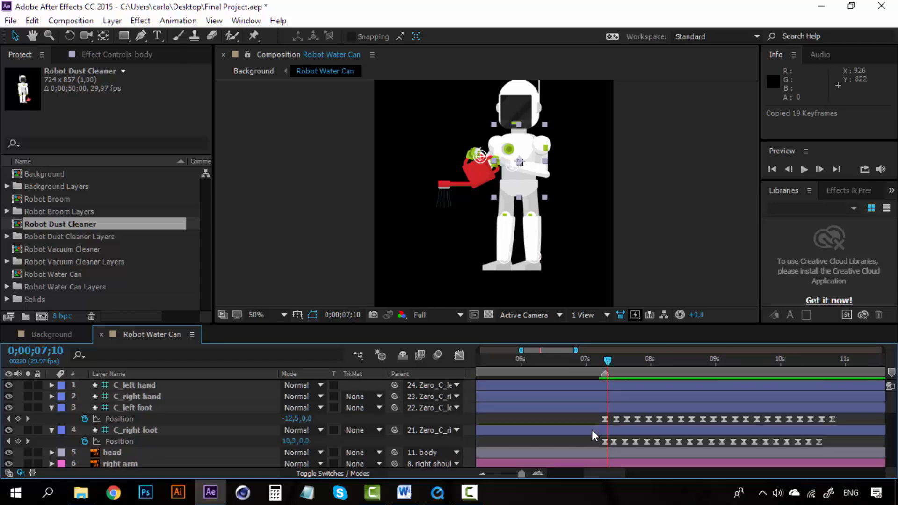
drag(611, 360, 607, 360)
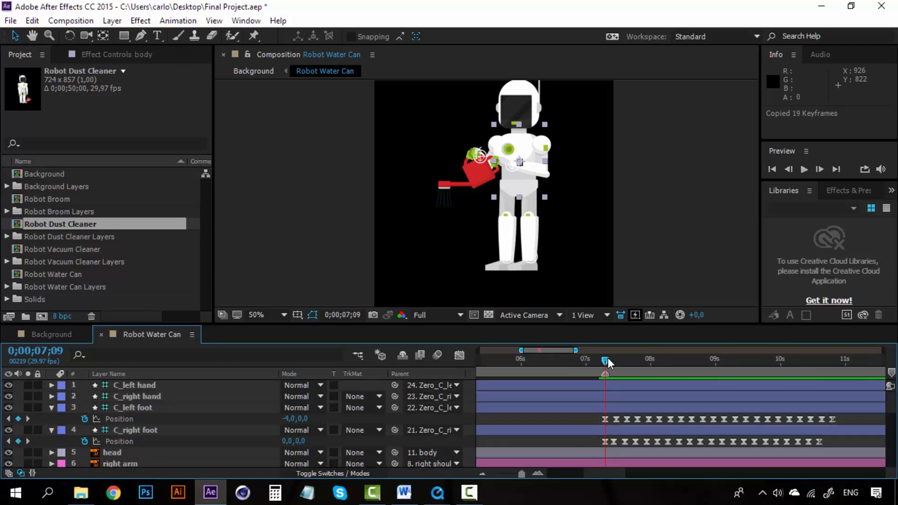
scroll(603, 448, down, 4)
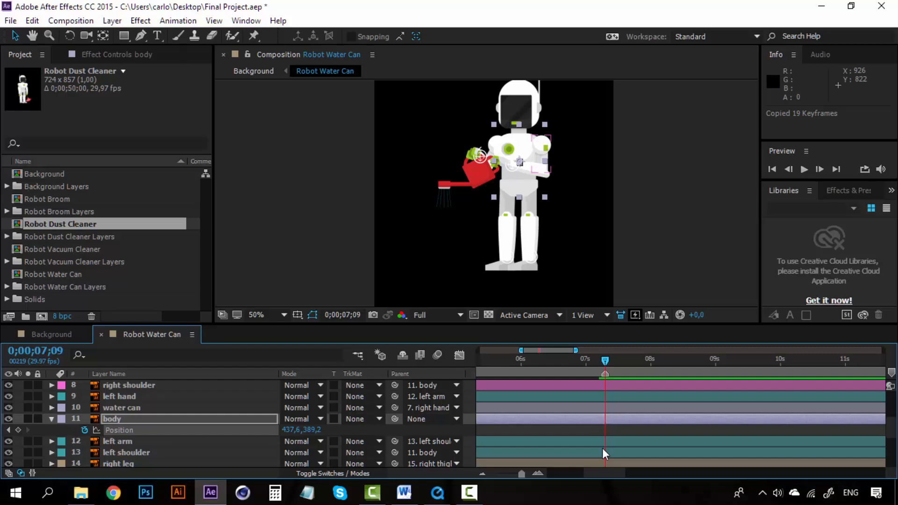
key(ctrl+v)
scroll(603, 449, up, 3)
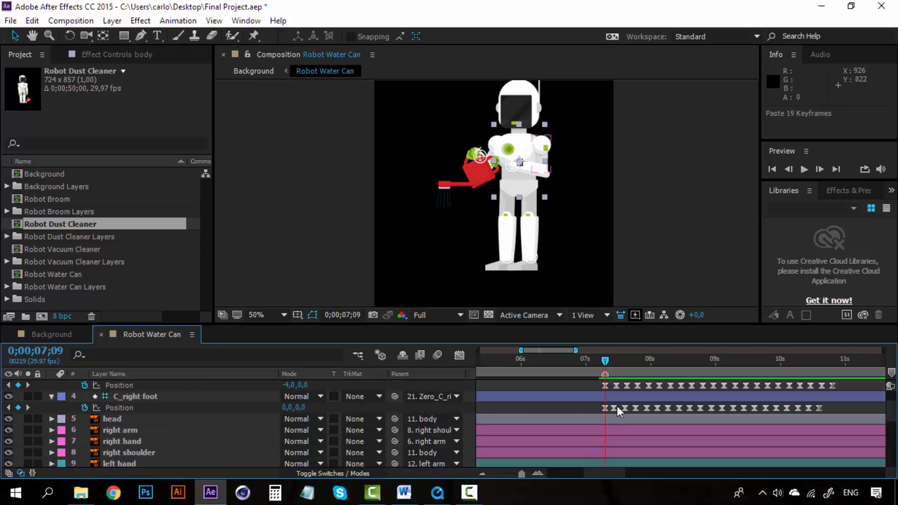
Preview the second walk and align C_right foot's second-walk Position keyframes with those of C_left foot
key(space)
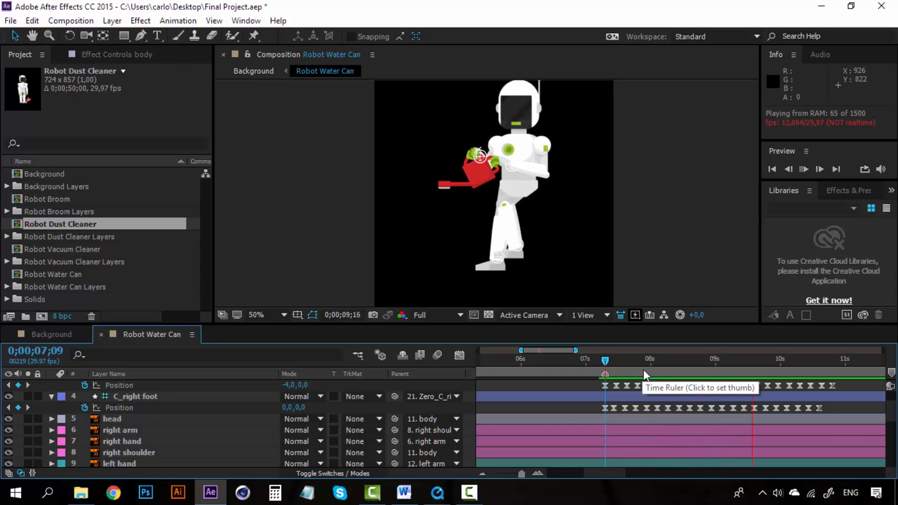
click(605, 360)
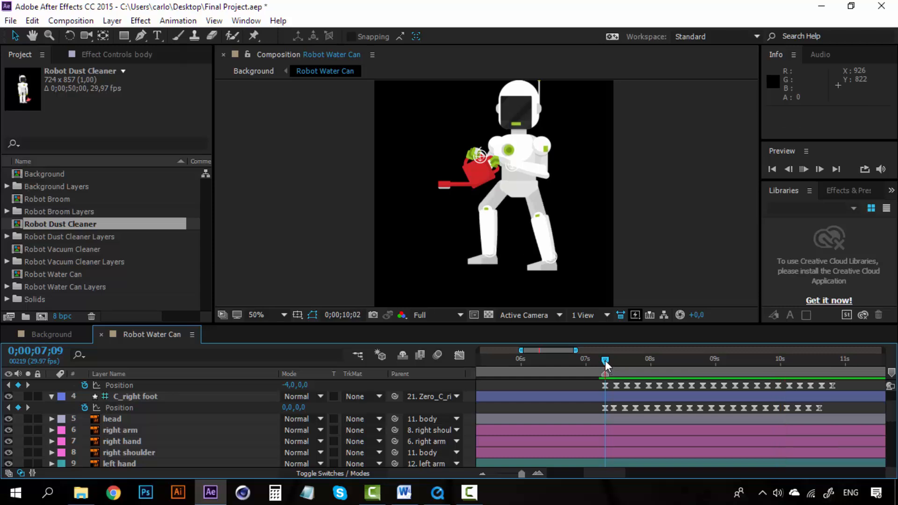
drag(605, 360, 625, 360)
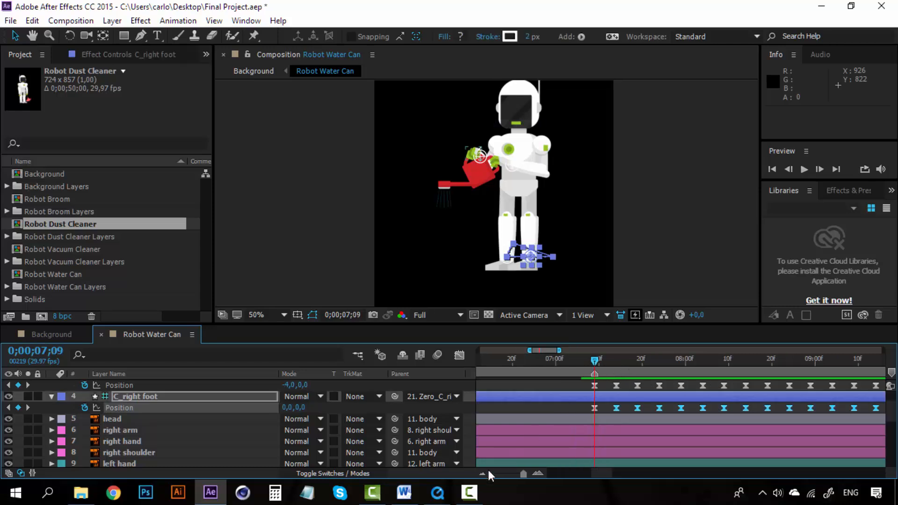
click(483, 474)
click(483, 473)
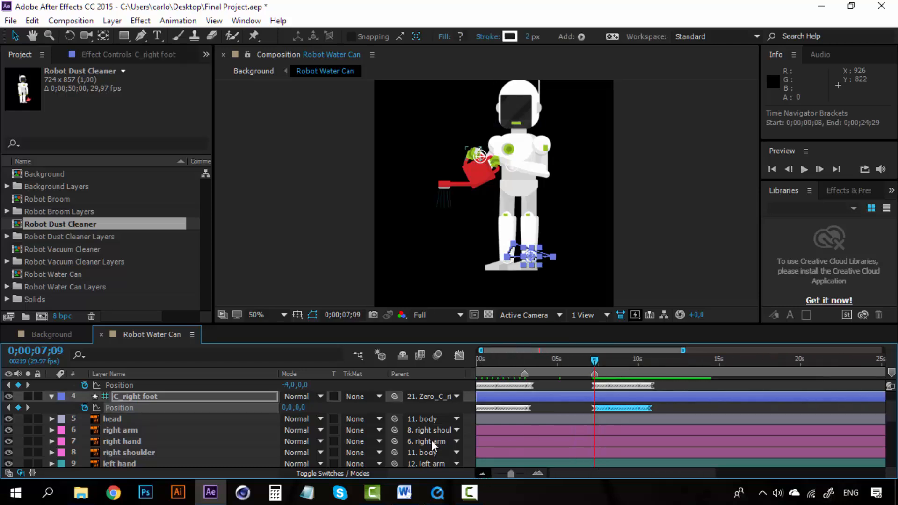
Preview the robot's stop and watering in the Background composition from 0;00;03;03 and scrub on to 0;00;05;12
click(64, 335)
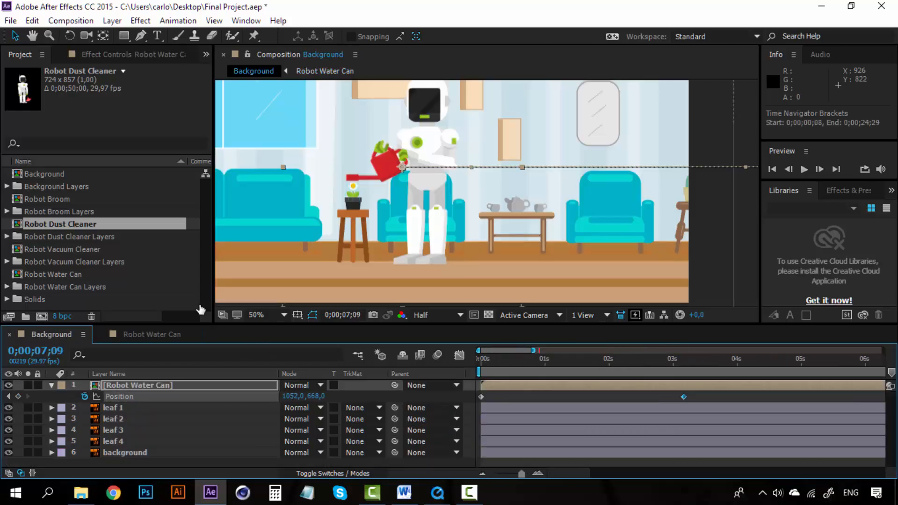
click(679, 359)
key(space)
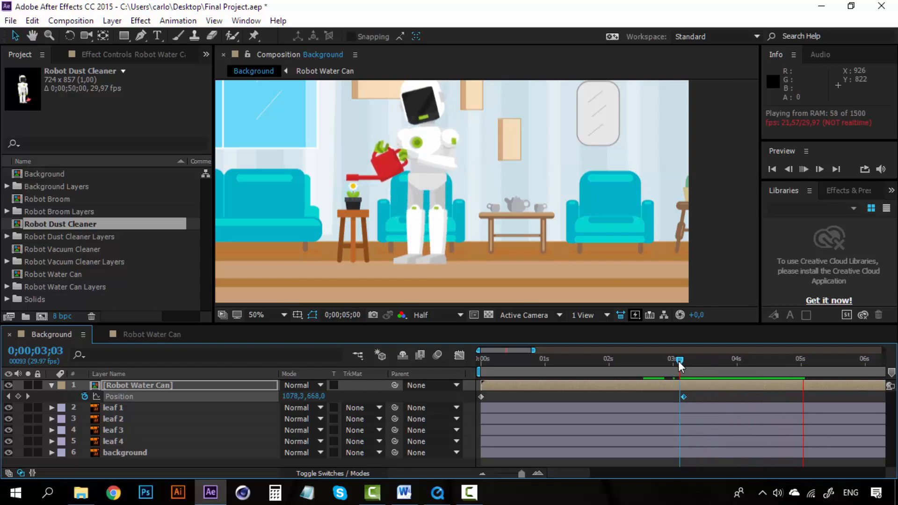
drag(684, 362, 828, 360)
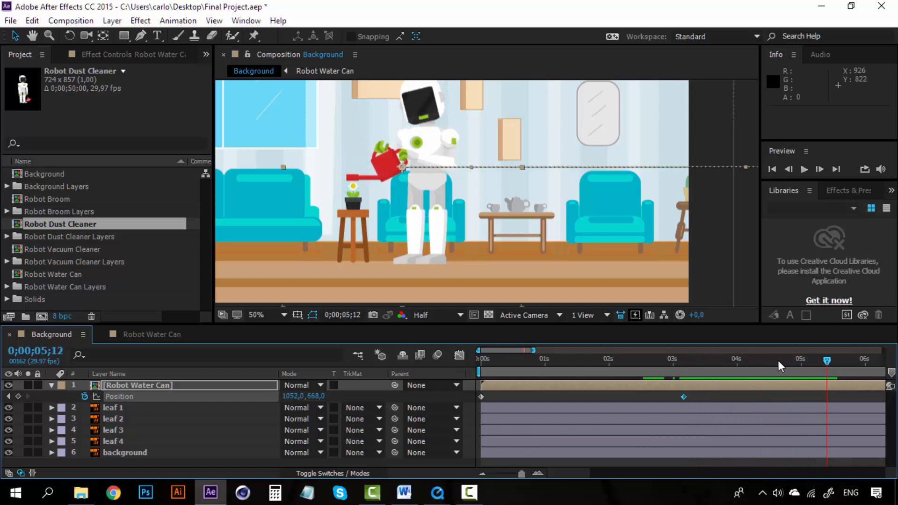
Find the second walk's start in Robot Water Can and add a Position keyframe to that layer in Background at 0;00;07;09
click(167, 333)
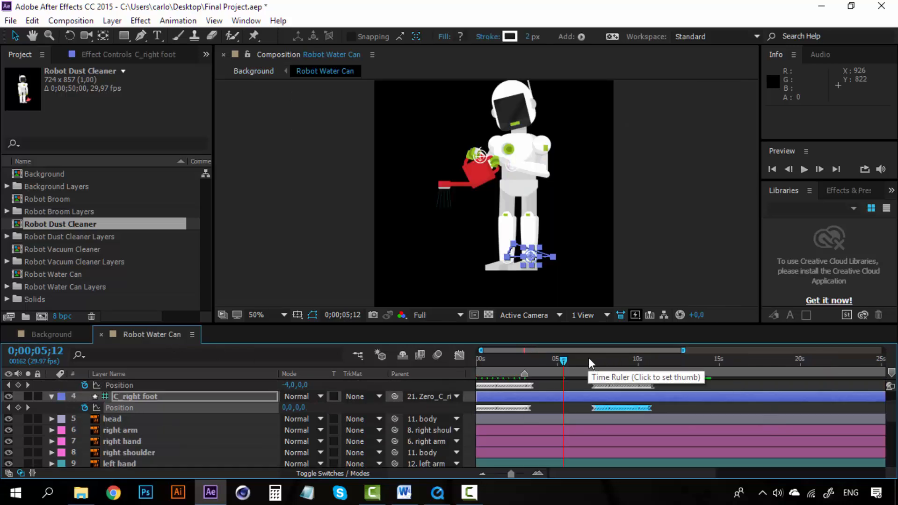
click(594, 359)
click(538, 472)
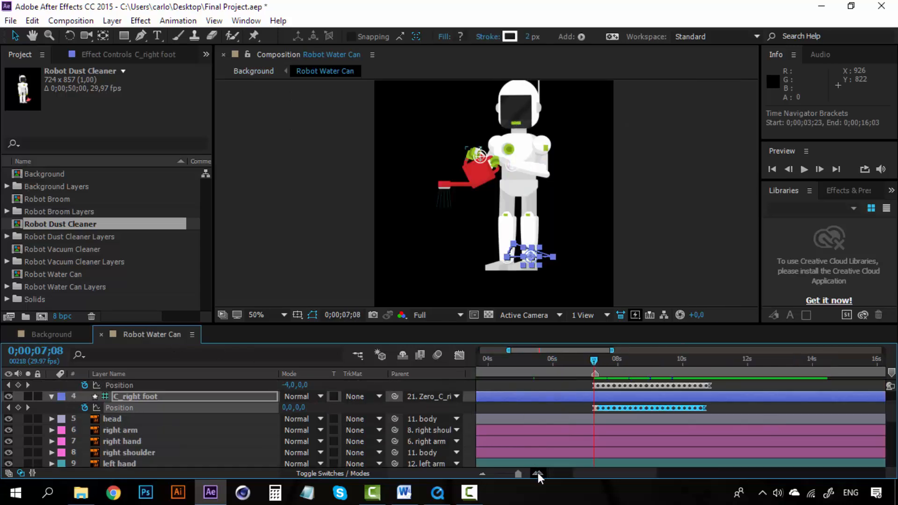
click(538, 473)
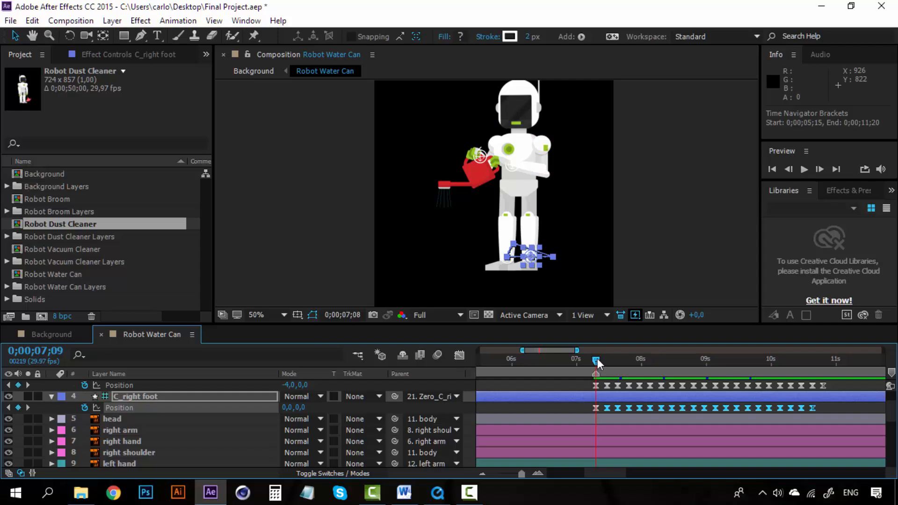
click(51, 334)
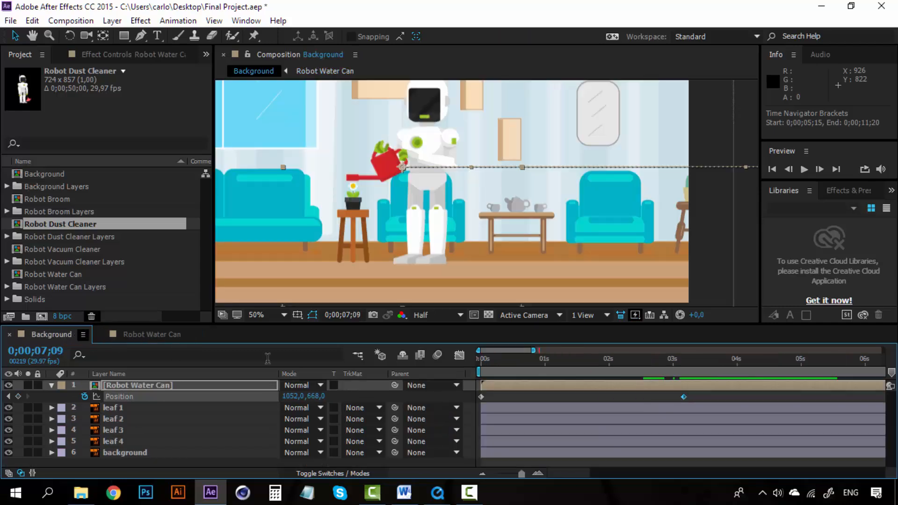
drag(574, 476, 599, 470)
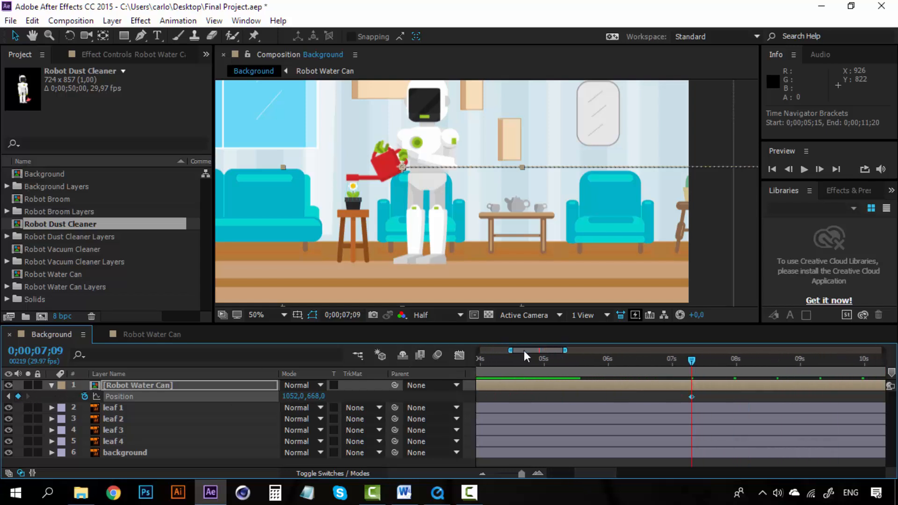
drag(596, 470, 599, 470)
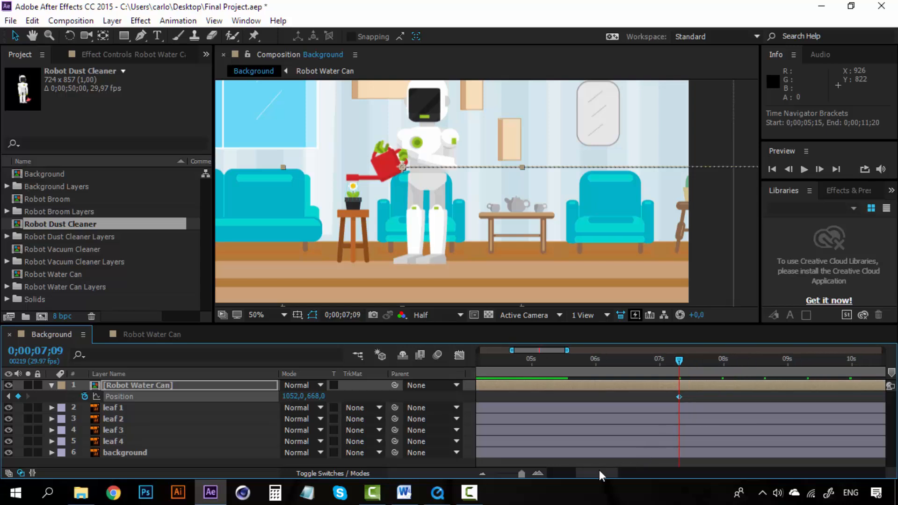
At 0;00;10;10 in the Background composition, move the Robot Water Can layer horizontally out past the window side of the room, to Position about -408, 668
click(157, 334)
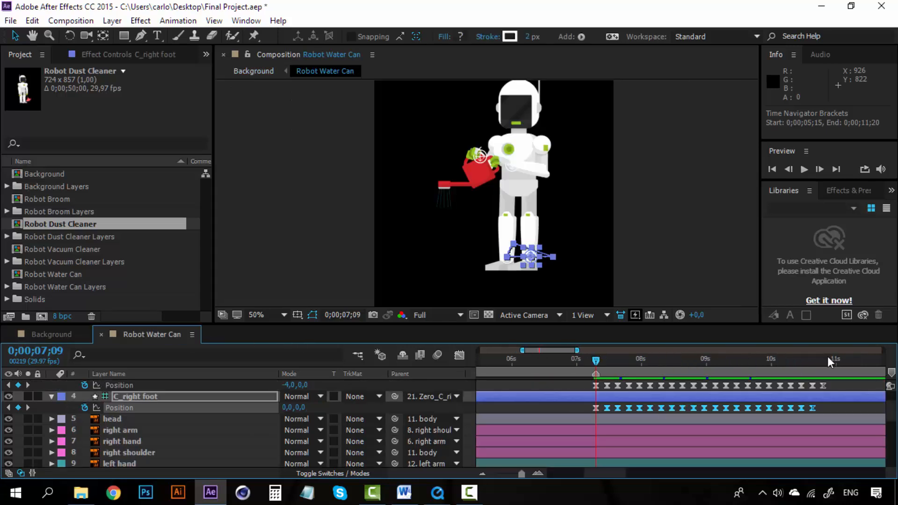
click(58, 335)
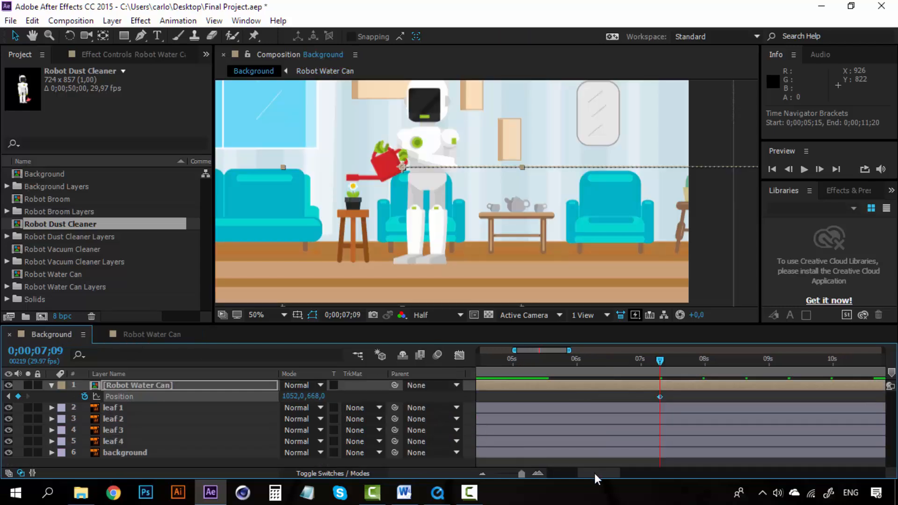
drag(595, 473, 603, 473)
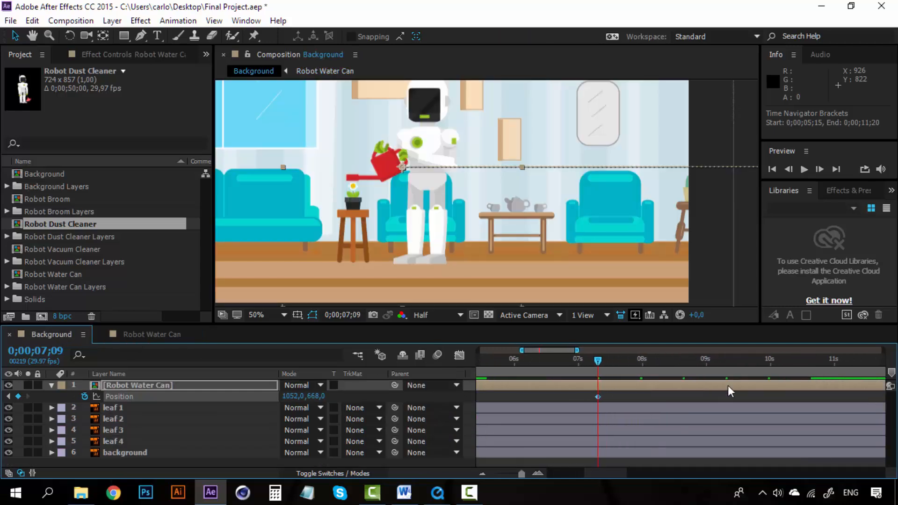
click(728, 361)
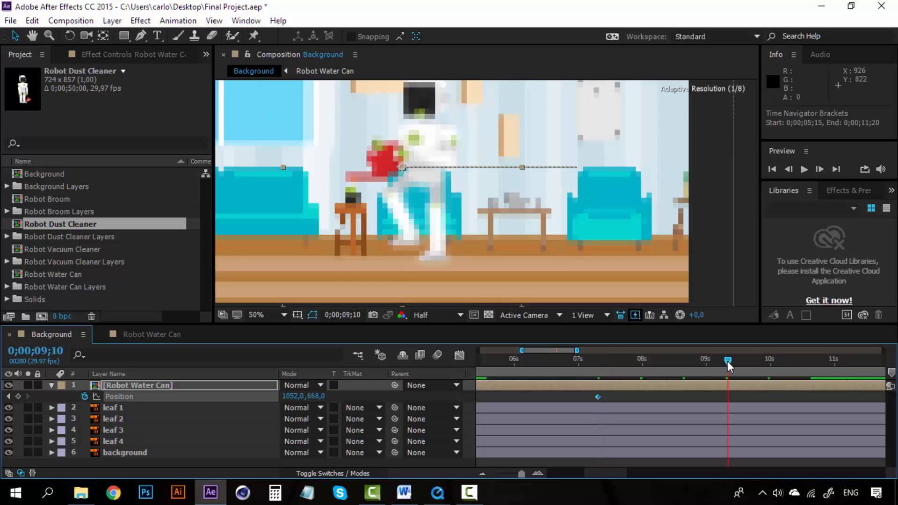
drag(728, 361, 792, 364)
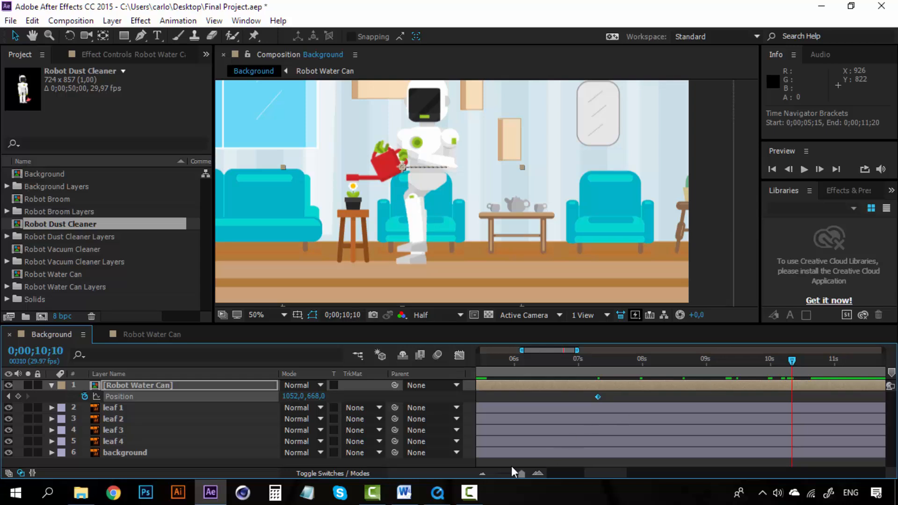
click(479, 474)
click(479, 474)
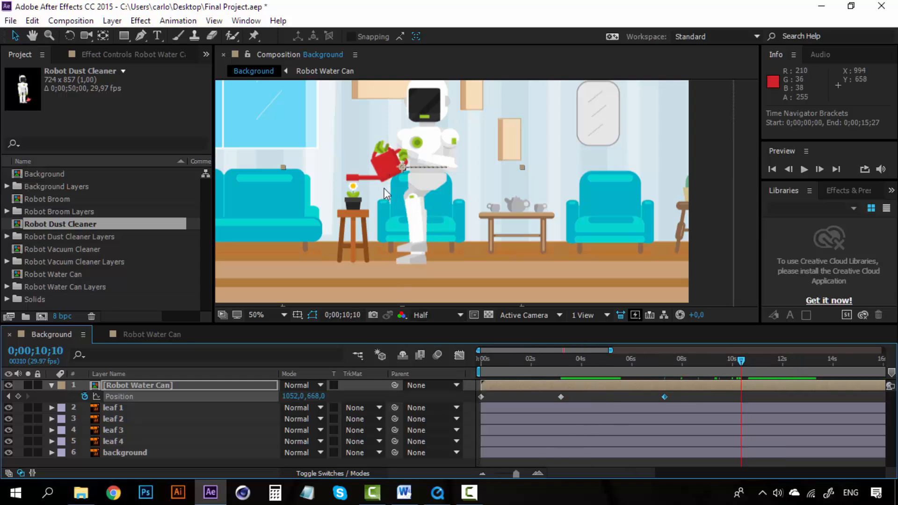
scroll(345, 203, down, 2)
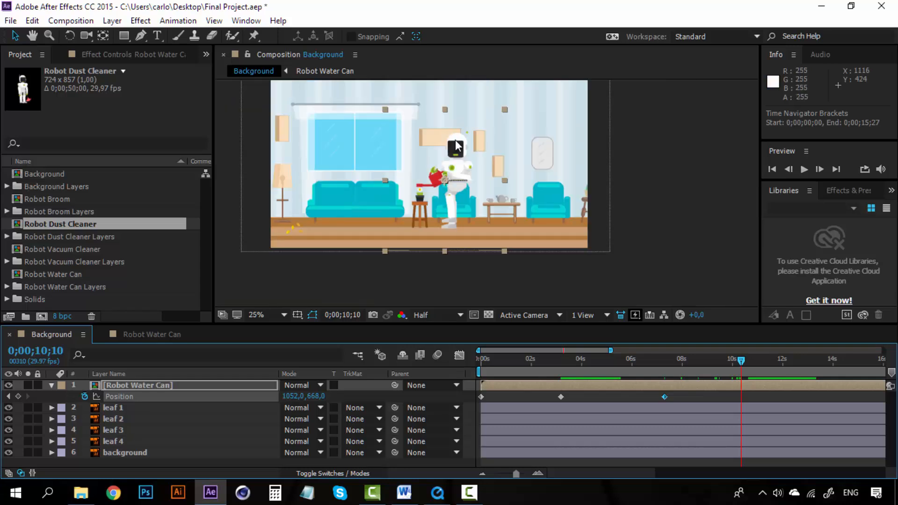
drag(457, 146, 216, 141)
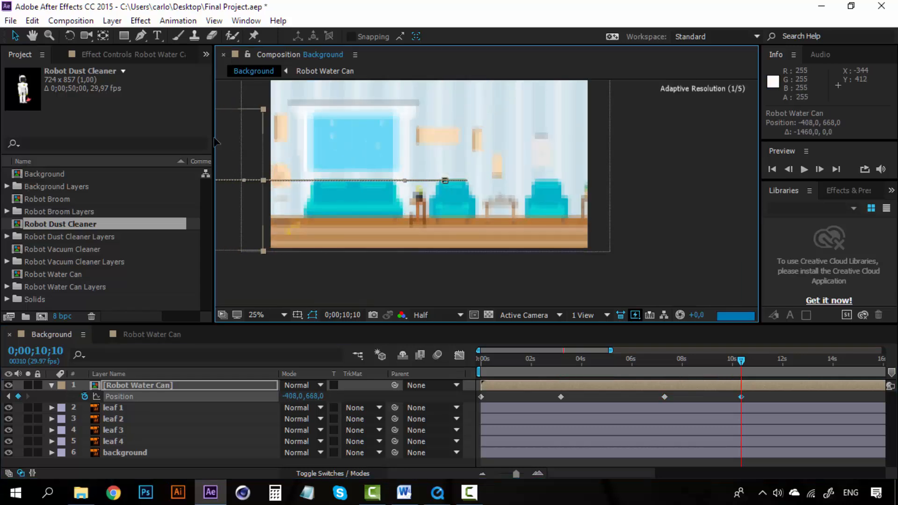
Preview the robot's second walk out of the Background scene from 0;00;07;06, at full-scene and closer magnification
click(662, 359)
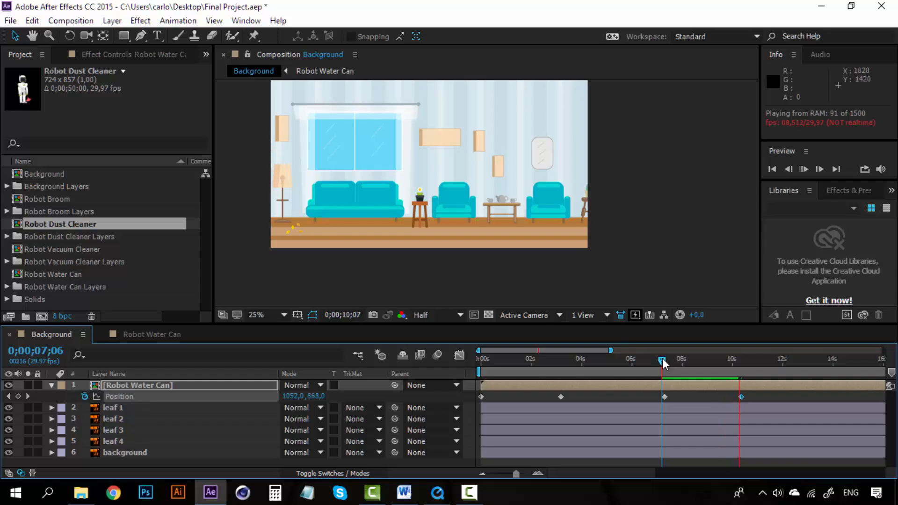
key(space)
key(space)
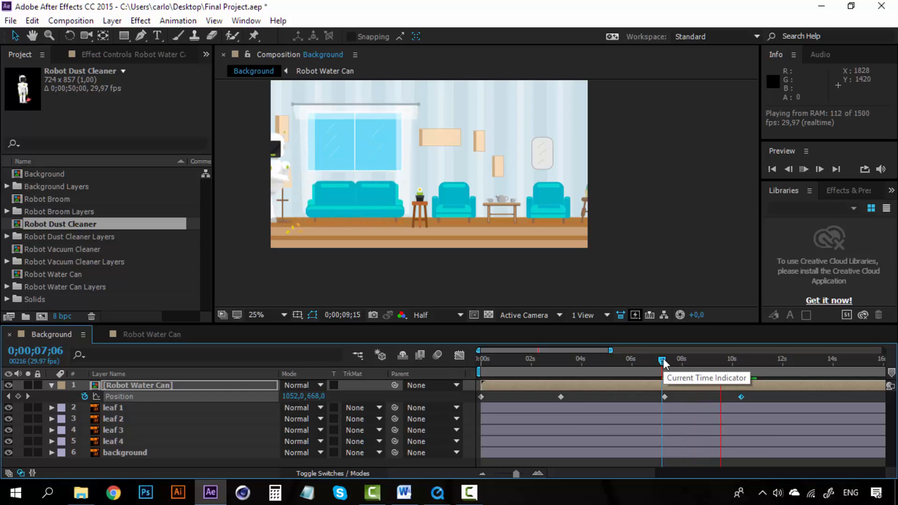
key(space)
key(space)
key(space)
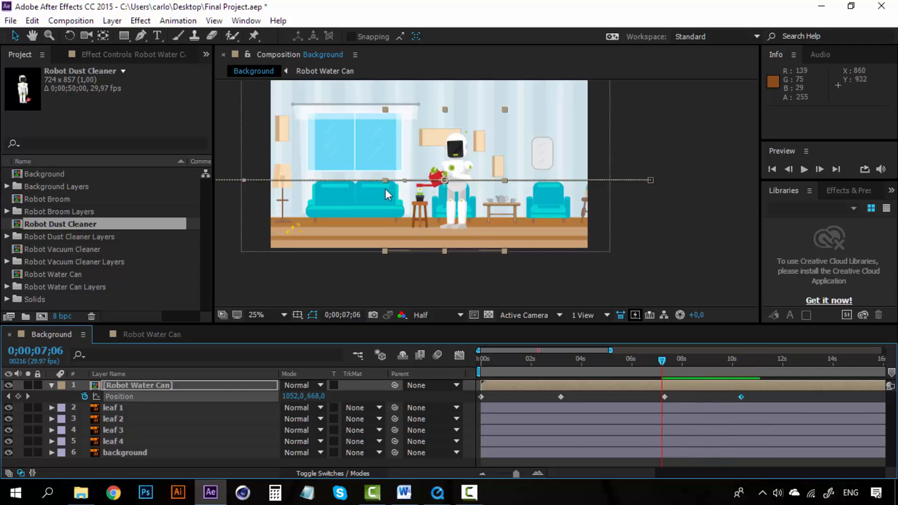
scroll(387, 190, up, 1)
key(space)
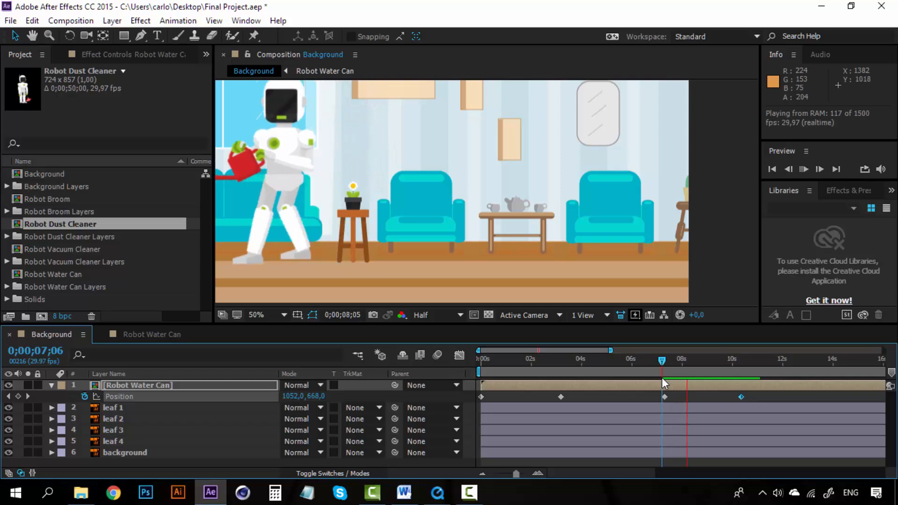
key(space)
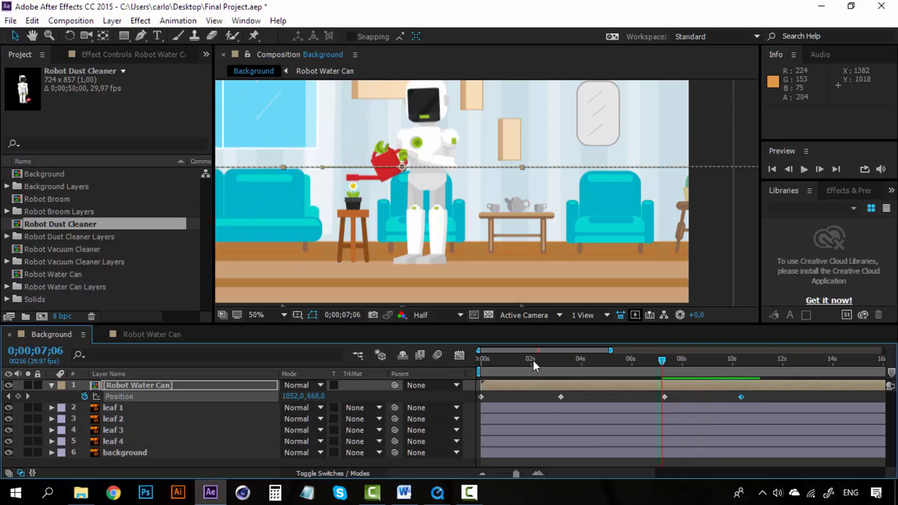
Preview the whole watering-can robot animation in the Background composition from 0;00;00;00
key(Home)
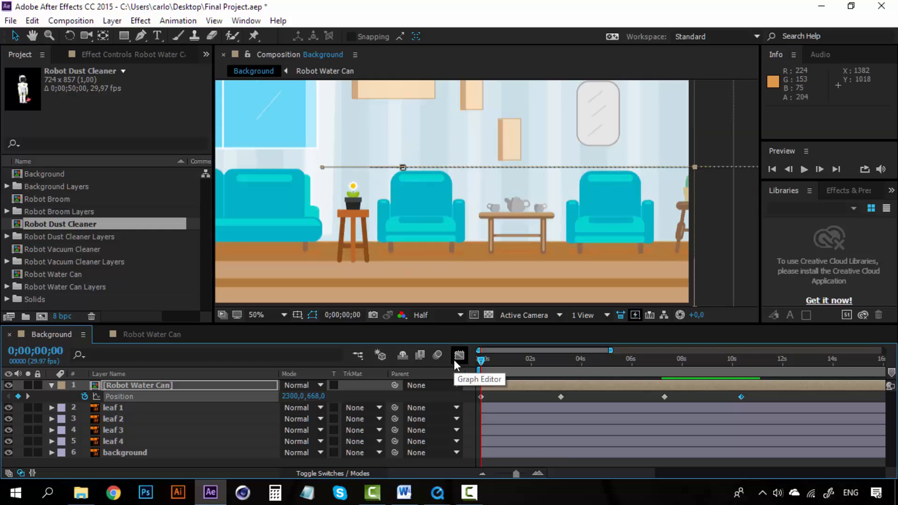
scroll(478, 285, down, 1)
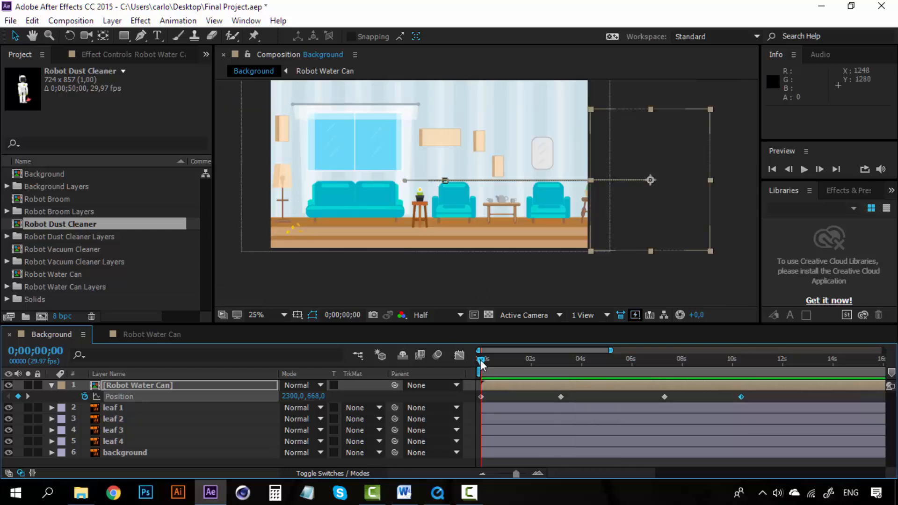
key(space)
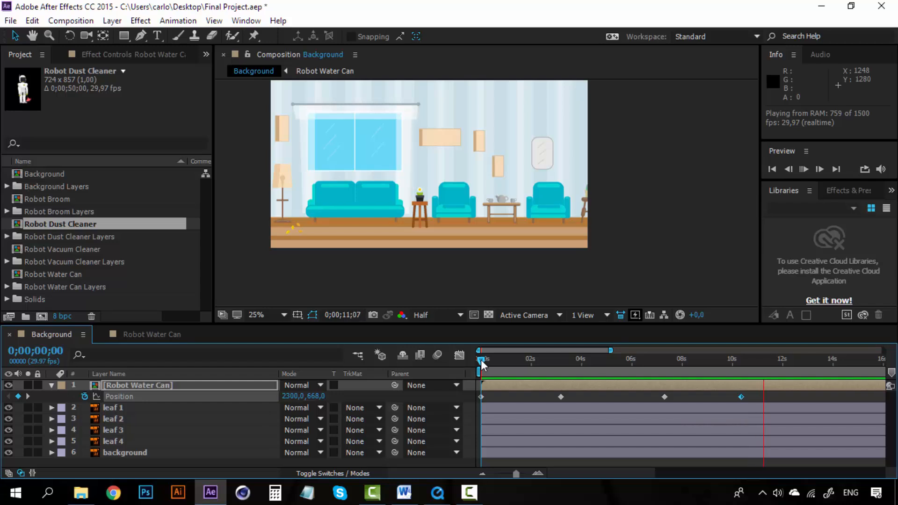
key(space)
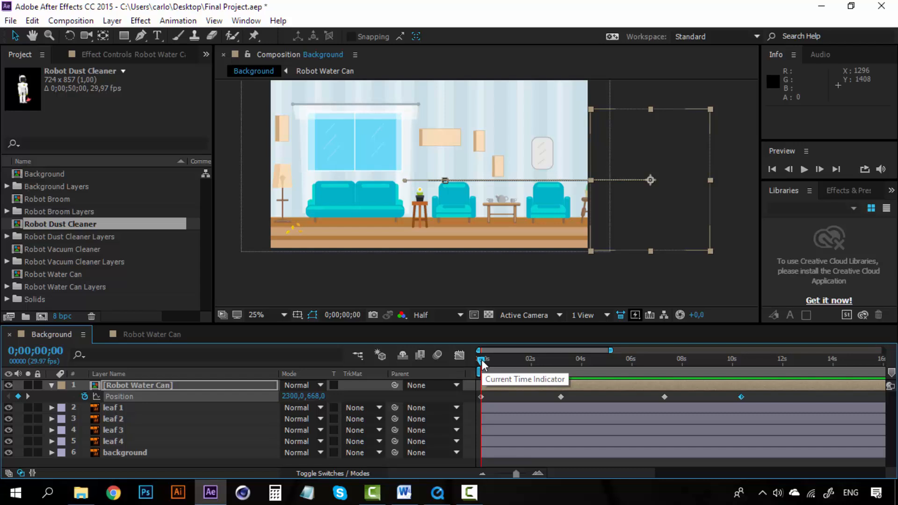
click(63, 196)
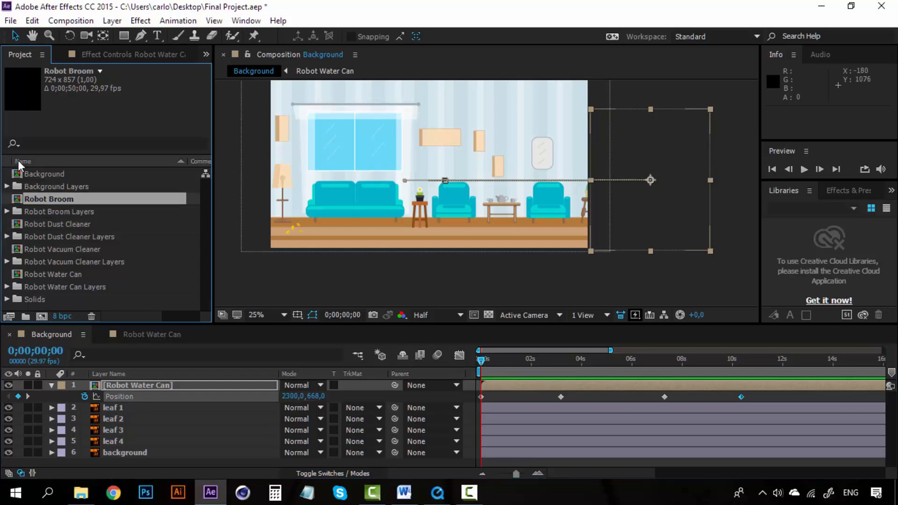
click(67, 249)
click(65, 274)
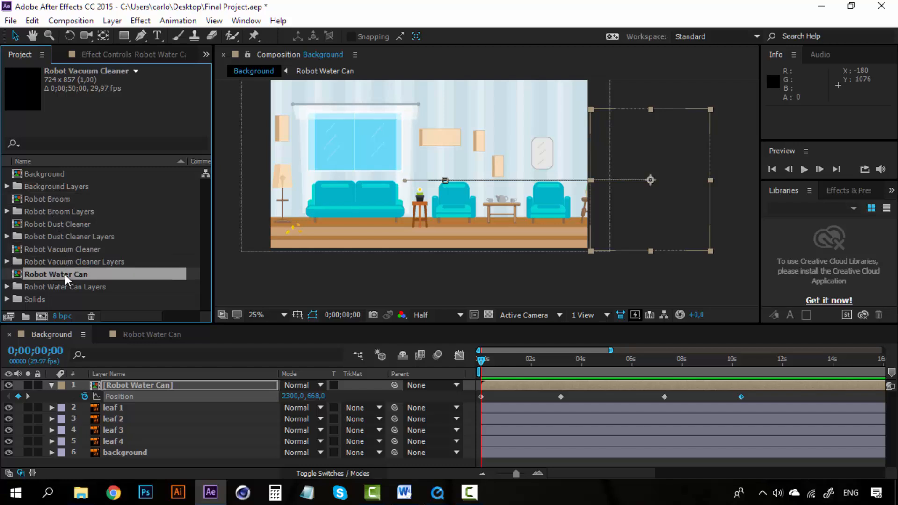